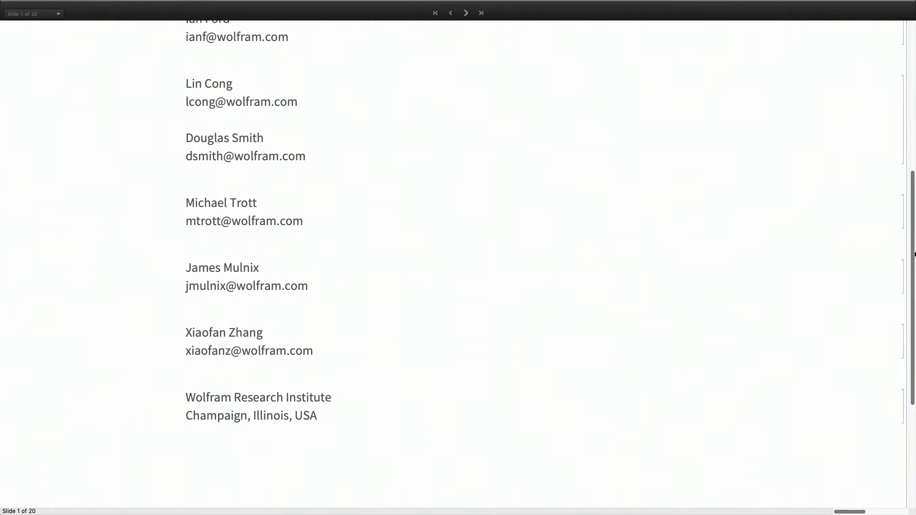
- Return to the top of the title slide and advance to slide 2, the project overview
{"action": "left_click_drag", "start_coordinate": [914, 254], "coordinate": [902, 126]}
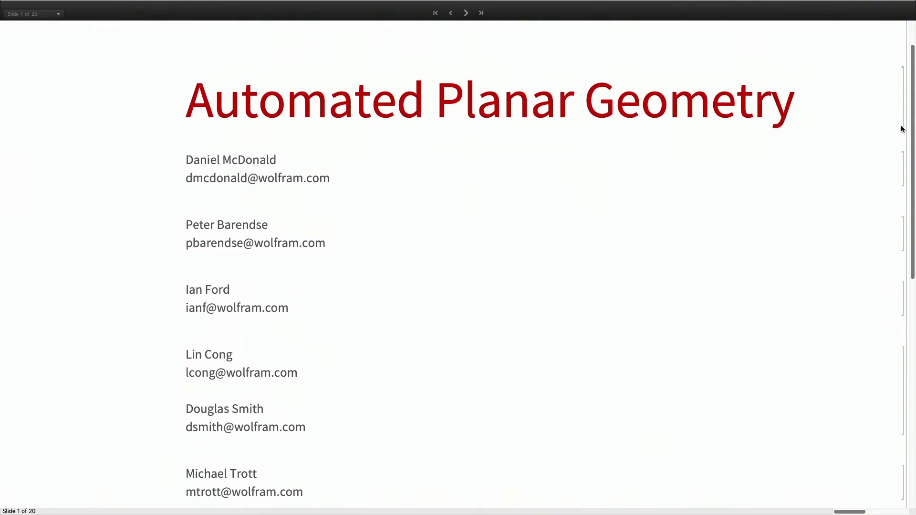
{"action": "left_click", "coordinate": [466, 13]}
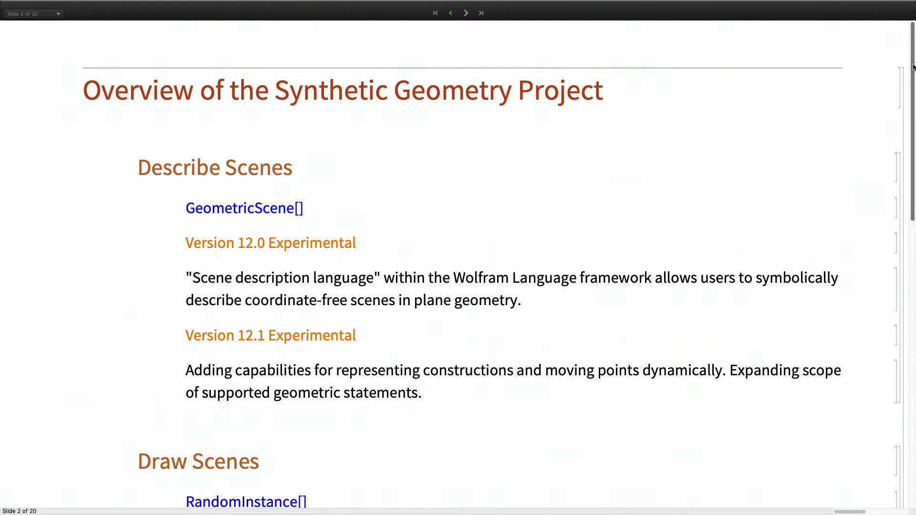
- Step through Make Conjectures, Prove Theorems and Access Curated Scenes, then on to Thales' Theorem
{"action": "left_click_drag", "start_coordinate": [913, 67], "coordinate": [913, 165]}
{"action": "left_click_drag", "start_coordinate": [913, 198], "coordinate": [912, 496]}
{"action": "left_click", "coordinate": [754, 338]}
{"action": "key", "text": "Down"}
{"action": "key", "text": "Down"}
{"action": "key", "text": "Down"}
{"action": "key", "text": "Down"}
{"action": "key", "text": "Down"}
{"action": "key", "text": "Down"}
{"action": "key", "text": "Down"}
{"action": "key", "text": "Down"}
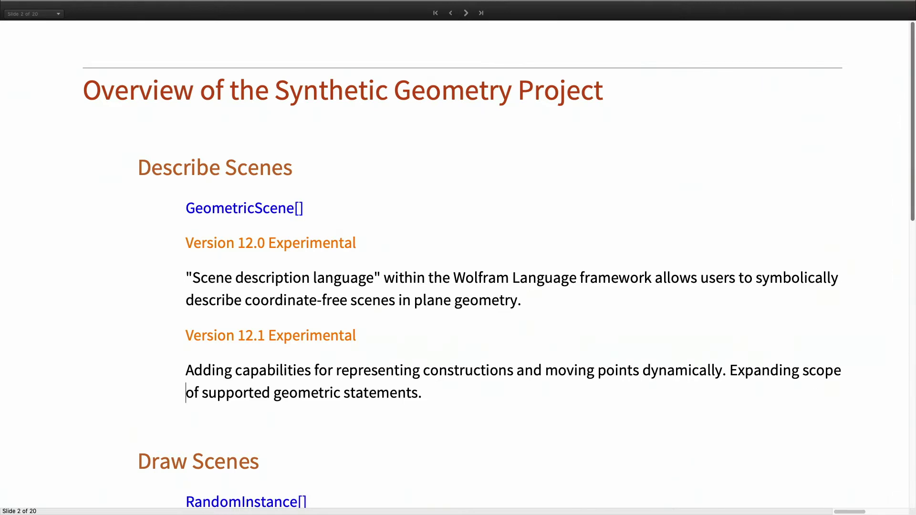
{"action": "key", "text": "Down"}
{"action": "key", "text": "Down"}
{"action": "key", "text": "Down"}
{"action": "key", "text": "Down"}
{"action": "key", "text": "Down"}
{"action": "key", "text": "Down"}
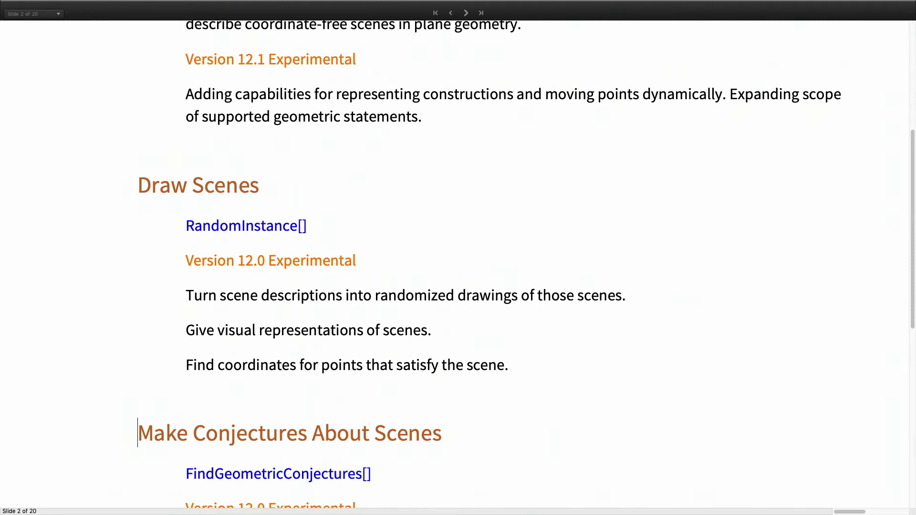
{"action": "key", "text": "Down"}
{"action": "key", "text": "Down"}
{"action": "key", "text": "Down"}
{"action": "key", "text": "Down"}
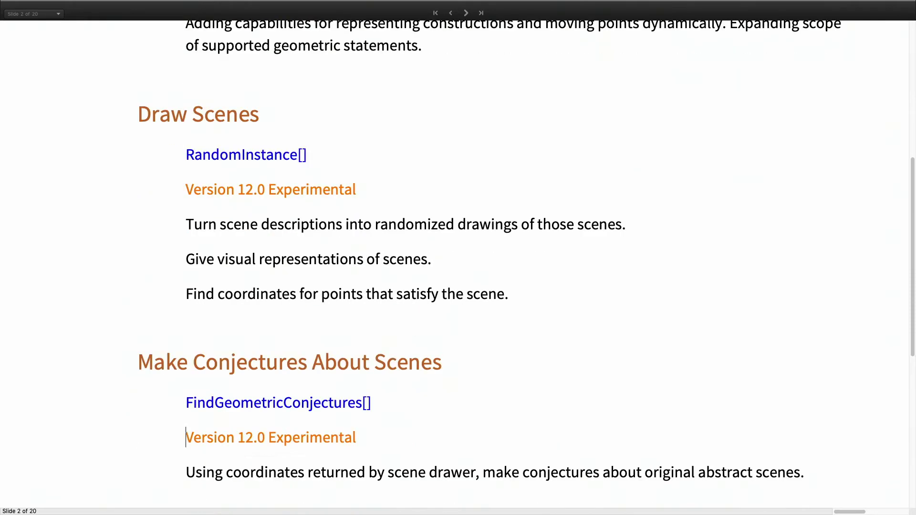
{"action": "key", "text": "Down"}
{"action": "key", "text": "Down"}
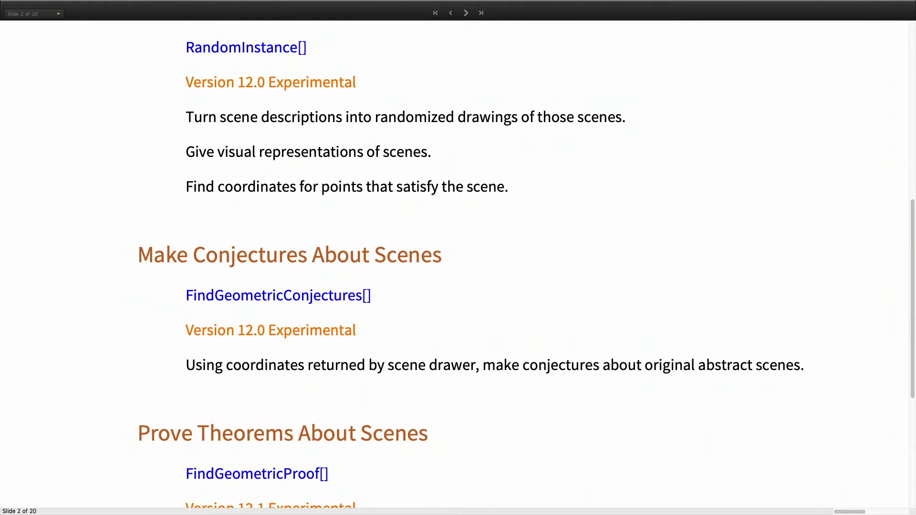
{"action": "key", "text": "Down"}
{"action": "key", "text": "Down"}
{"action": "key", "text": "Down"}
{"action": "key", "text": "Down"}
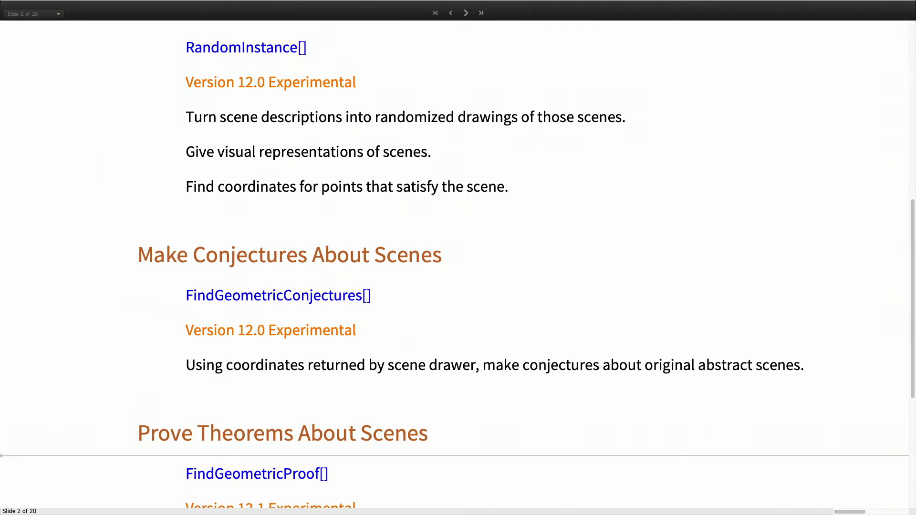
{"action": "key", "text": "Down"}
{"action": "key", "text": "Down"}
{"action": "key", "text": "Down"}
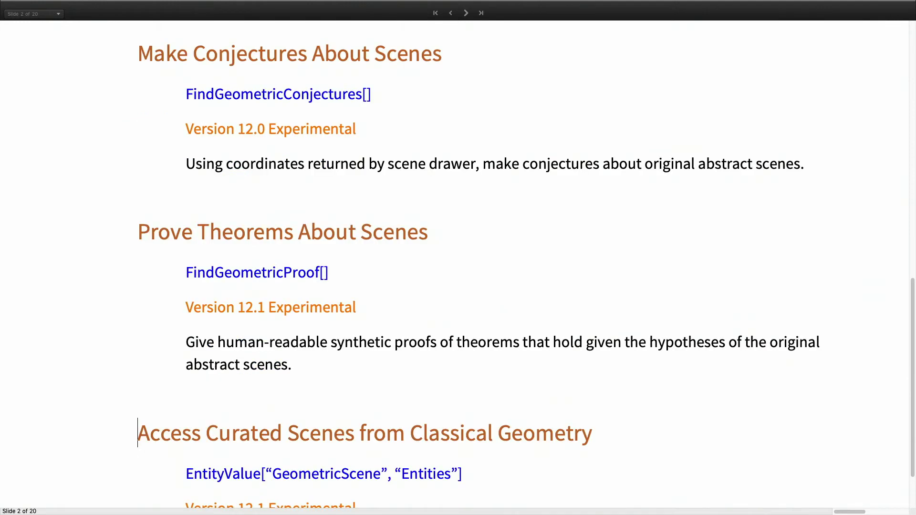
{"action": "key", "text": "Down"}
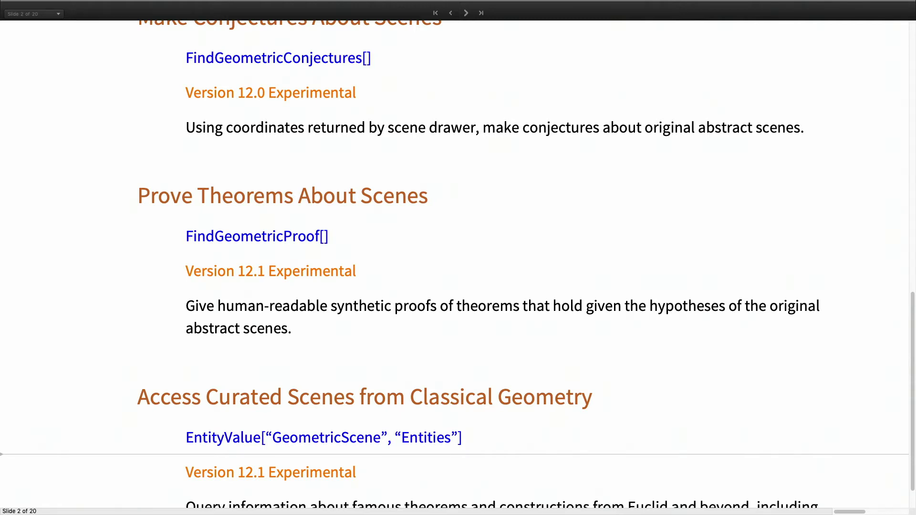
{"action": "key", "text": "Down"}
{"action": "key", "text": "Down"}
{"action": "key", "text": "Down"}
{"action": "key", "text": "Down"}
{"action": "key", "text": "Down"}
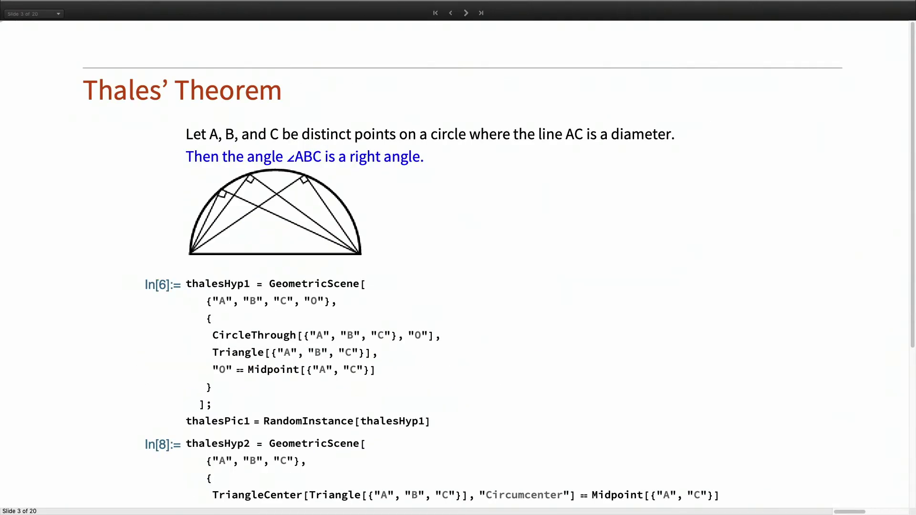
- Go back to the overview slide and scroll through its first cells
{"action": "key", "text": "Page_Up"}
{"action": "key", "text": "Down"}
{"action": "key", "text": "Down"}
{"action": "key", "text": "Down"}
{"action": "key", "text": "Down"}
{"action": "key", "text": "Down"}
{"action": "key", "text": "Down"}
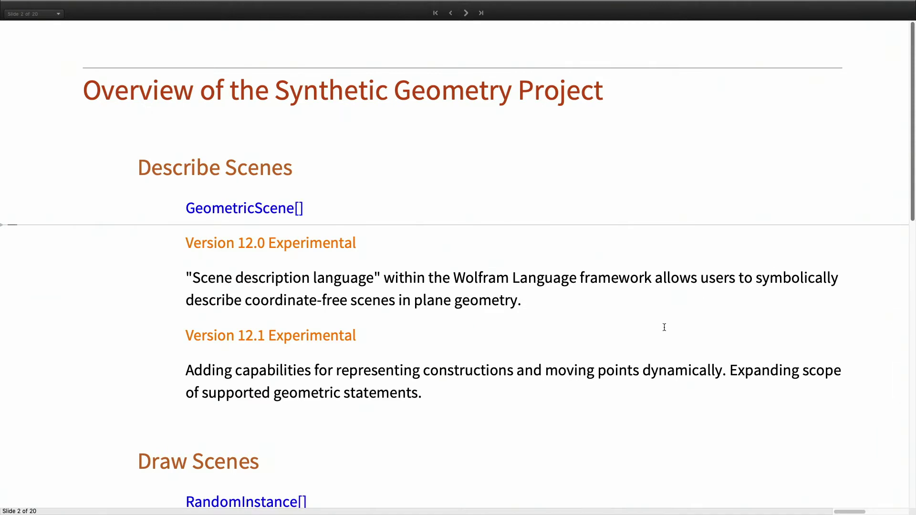
{"action": "scroll", "coordinate": [664, 327], "scroll_direction": "down", "scroll_amount": 7}
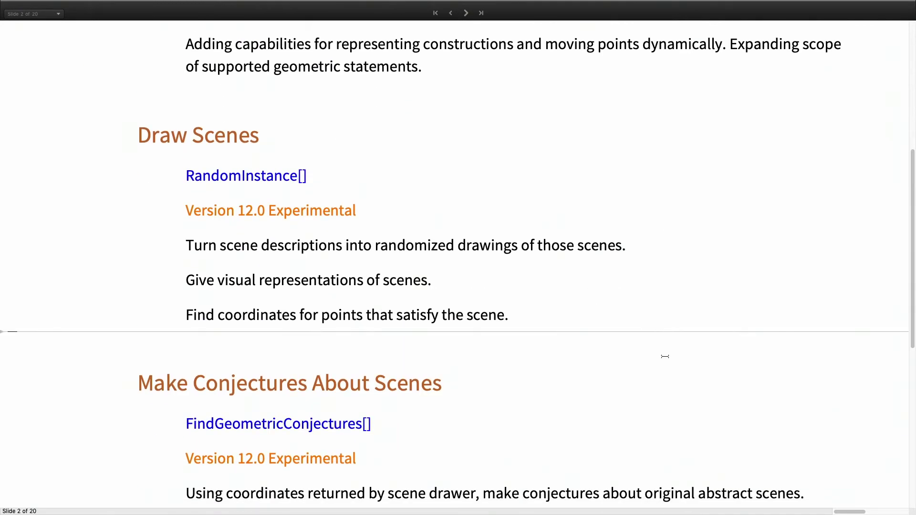
{"action": "right_click", "coordinate": [656, 355]}
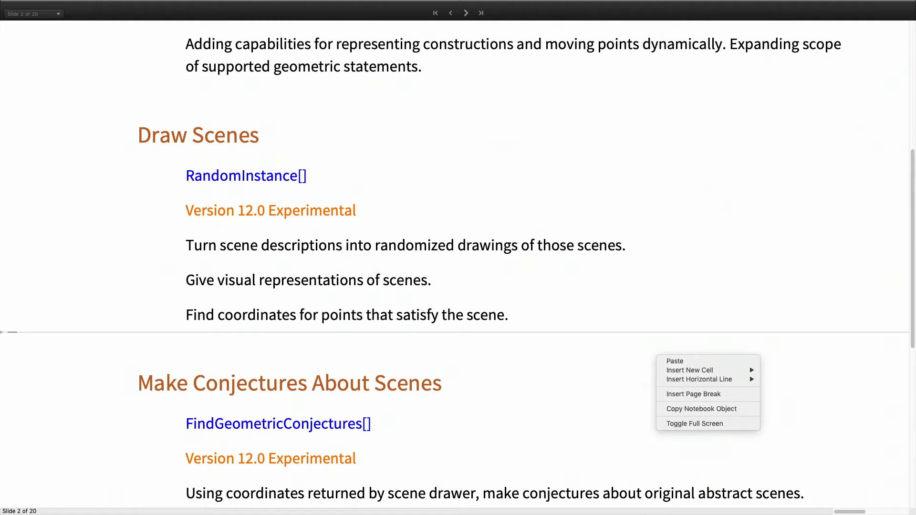
{"action": "left_click", "coordinate": [577, 359]}
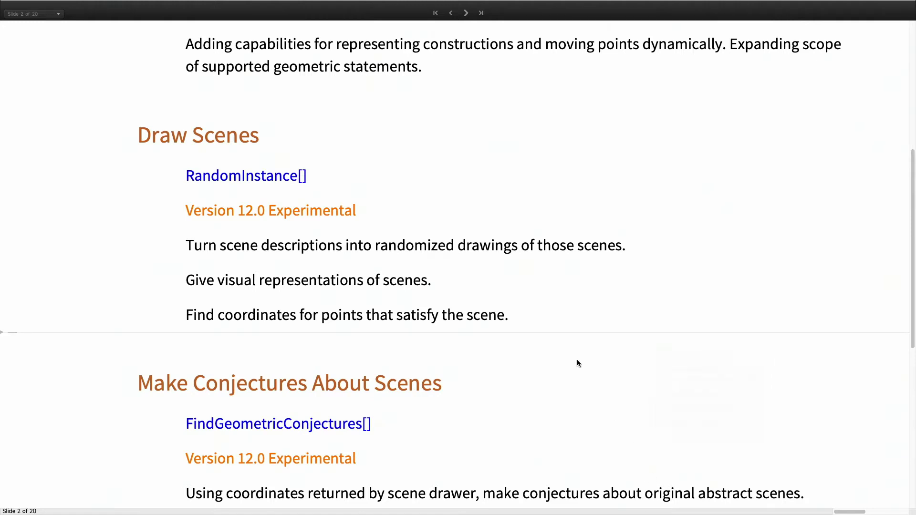
- Move from Make Conjectures About Scenes to Access Curated Scenes, then advance to Thales' Theorem
{"action": "left_click", "coordinate": [538, 369]}
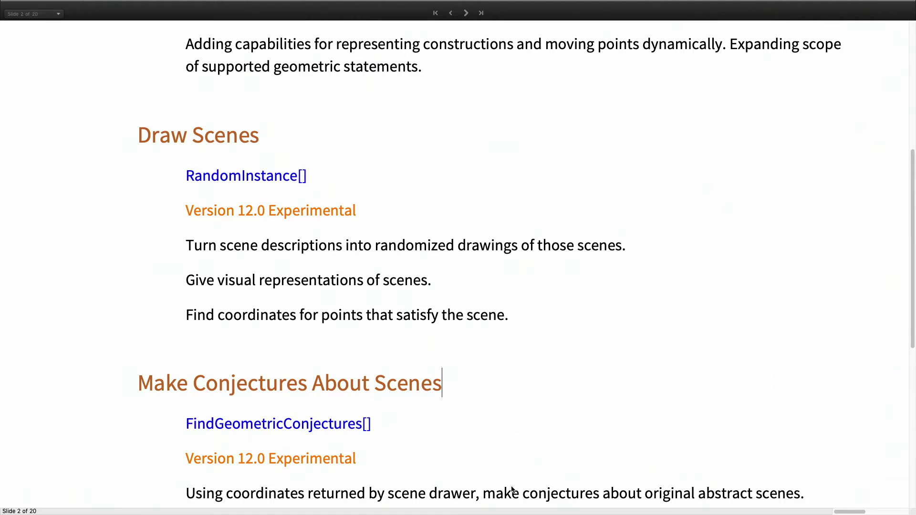
{"action": "key", "text": "shift+Home"}
{"action": "left_click", "coordinate": [522, 265]}
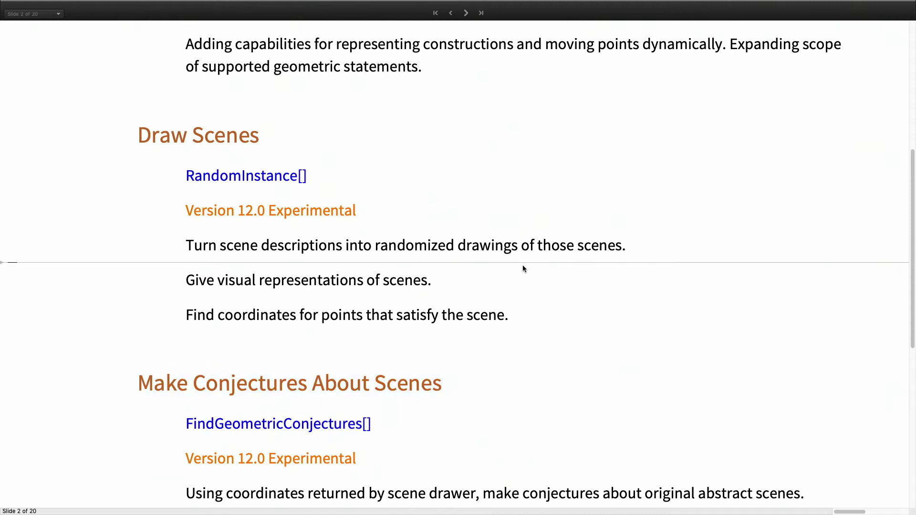
{"action": "left_click", "coordinate": [538, 369]}
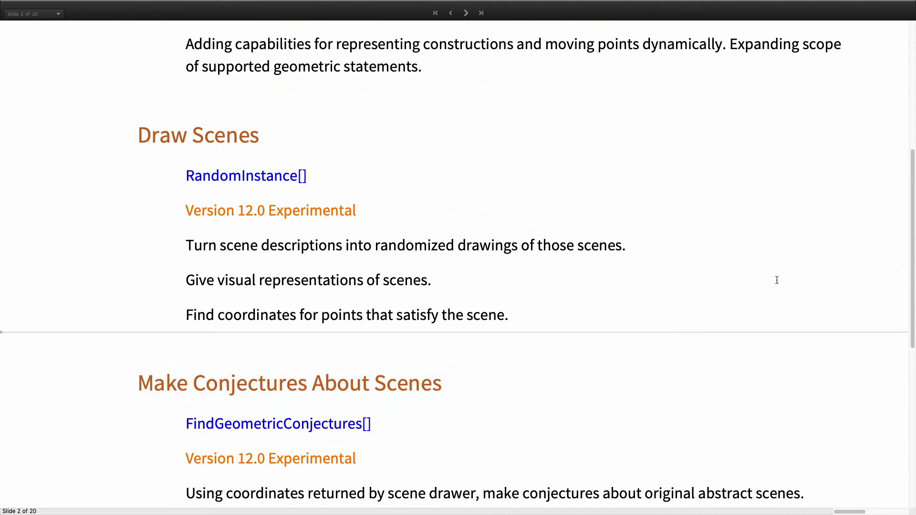
{"action": "key", "text": "Down"}
{"action": "key", "text": "Down"}
{"action": "key", "text": "Down"}
{"action": "key", "text": "Down"}
{"action": "key", "text": "Down"}
{"action": "key", "text": "Down"}
{"action": "key", "text": "Down"}
{"action": "key", "text": "Down"}
{"action": "key", "text": "Down"}
{"action": "key", "text": "Down"}
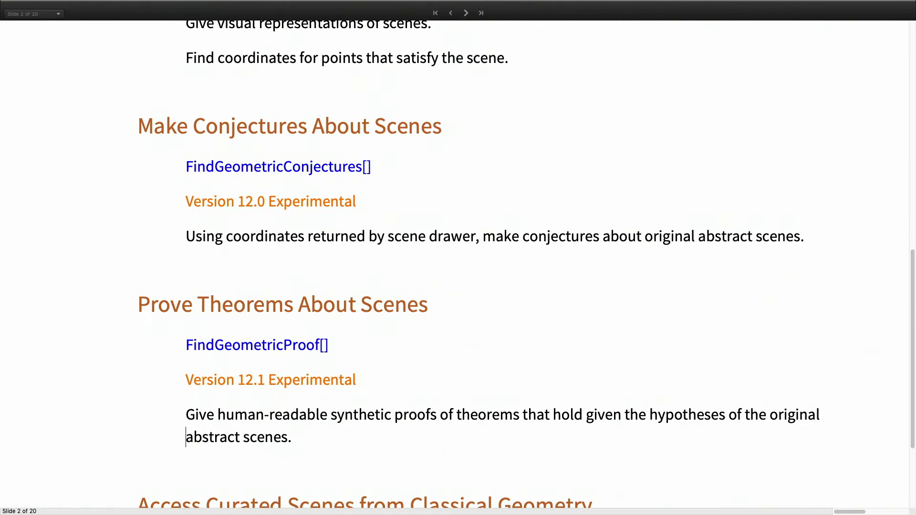
{"action": "key", "text": "Down"}
{"action": "key", "text": "Down"}
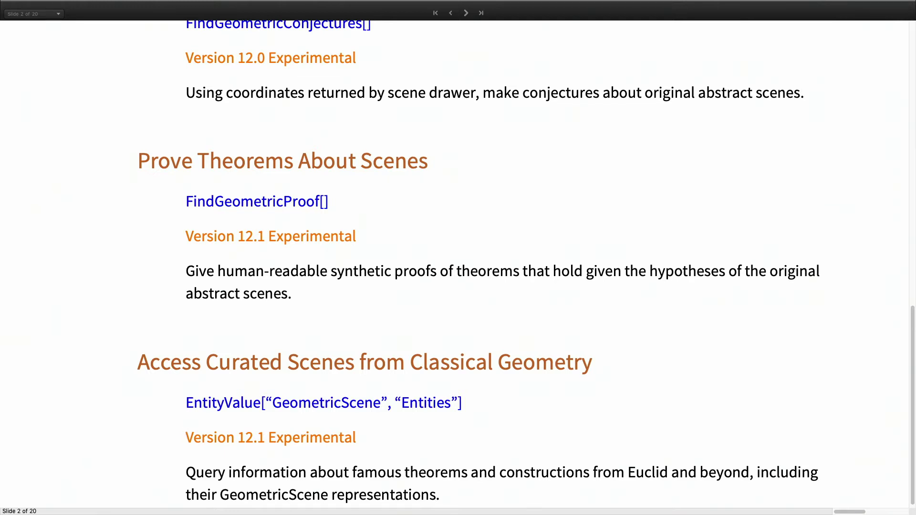
{"action": "scroll", "coordinate": [458, 267], "scroll_direction": "down", "scroll_amount": 1}
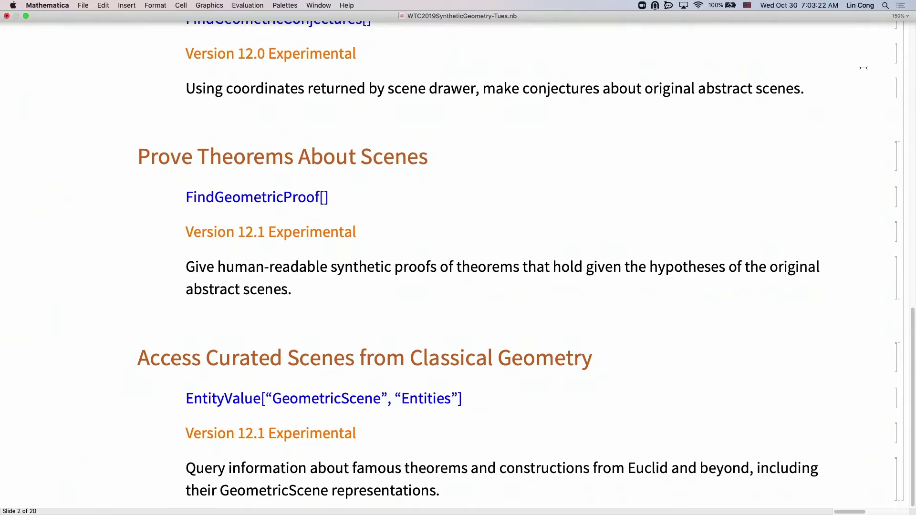
{"action": "left_click", "coordinate": [466, 14]}
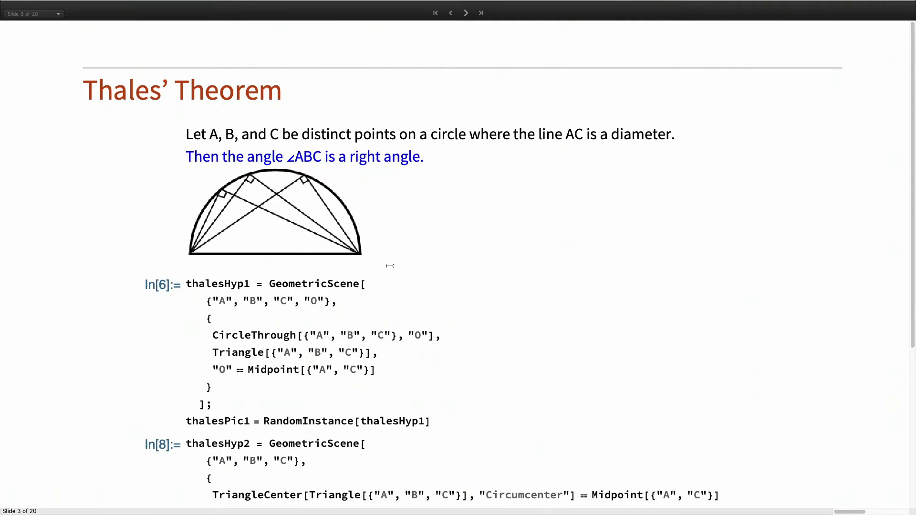
- Evaluate the thalesHyp1 cell to get a RandomInstance drawing of points on a circle
{"action": "left_click", "coordinate": [382, 315]}
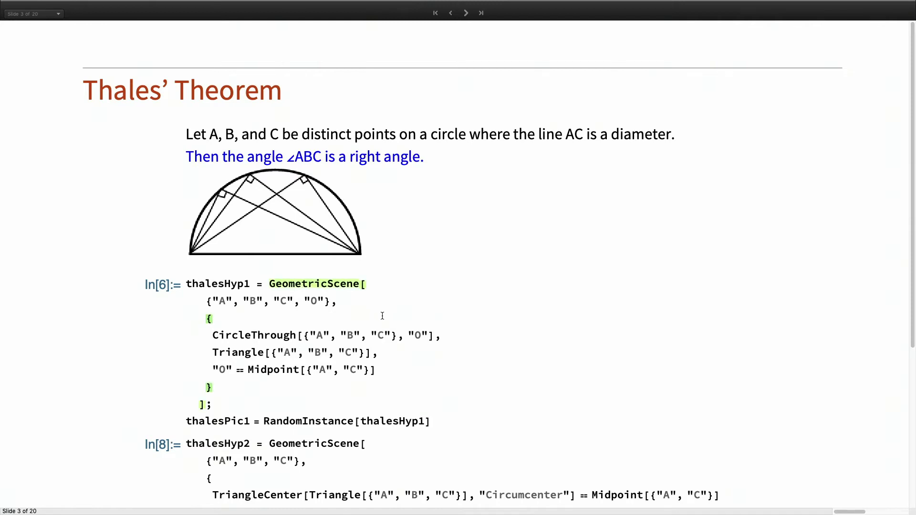
{"action": "key", "text": "shift+Return"}
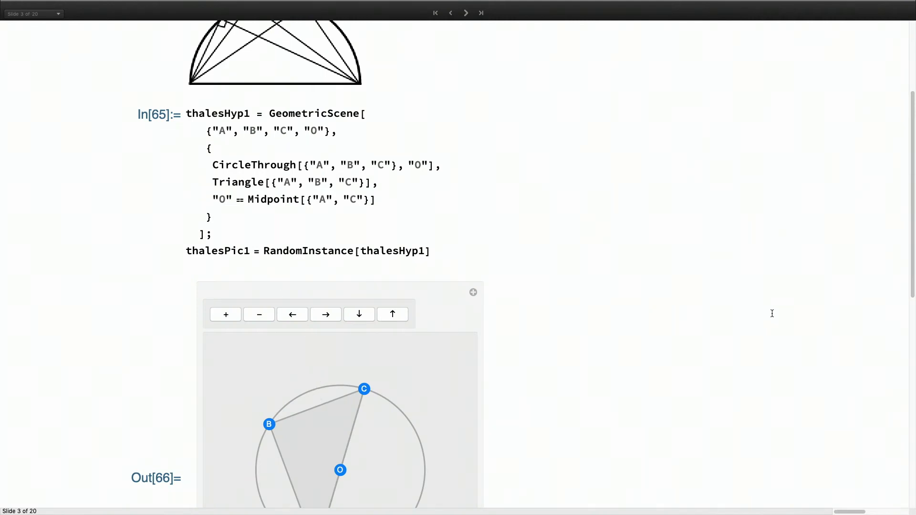
{"action": "right_click", "coordinate": [767, 310]}
{"action": "left_click", "coordinate": [754, 339]}
{"action": "right_click", "coordinate": [752, 336]}
{"action": "left_click", "coordinate": [661, 361]}
{"action": "scroll", "coordinate": [646, 406], "scroll_direction": "down", "scroll_amount": 4}
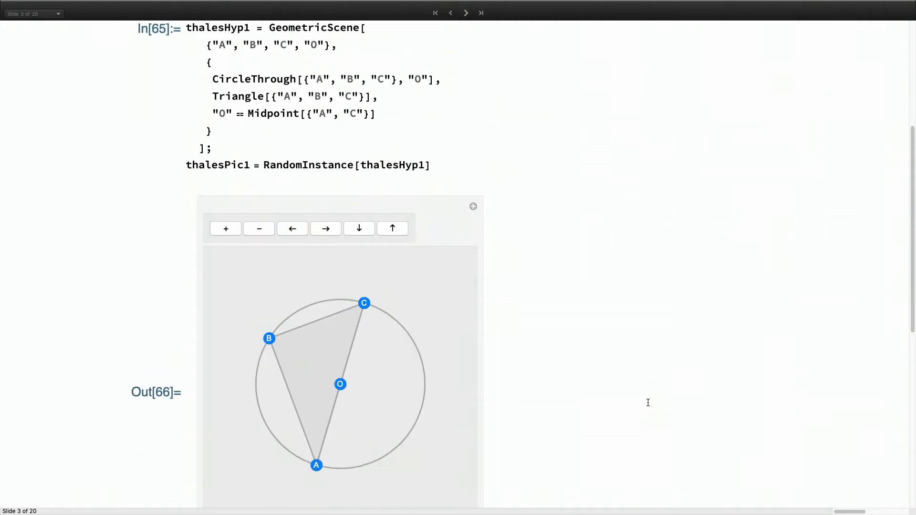
{"action": "right_click", "coordinate": [648, 403]}
{"action": "left_click", "coordinate": [609, 402]}
{"action": "scroll", "coordinate": [565, 144], "scroll_direction": "down", "scroll_amount": 10}
{"action": "scroll", "coordinate": [565, 145], "scroll_direction": "up", "scroll_amount": 7}
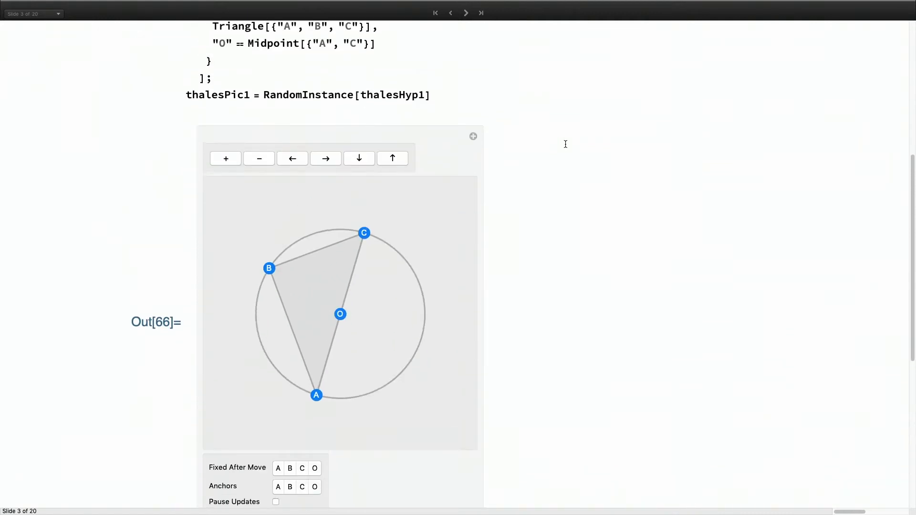
{"action": "scroll", "coordinate": [565, 144], "scroll_direction": "down", "scroll_amount": 4}
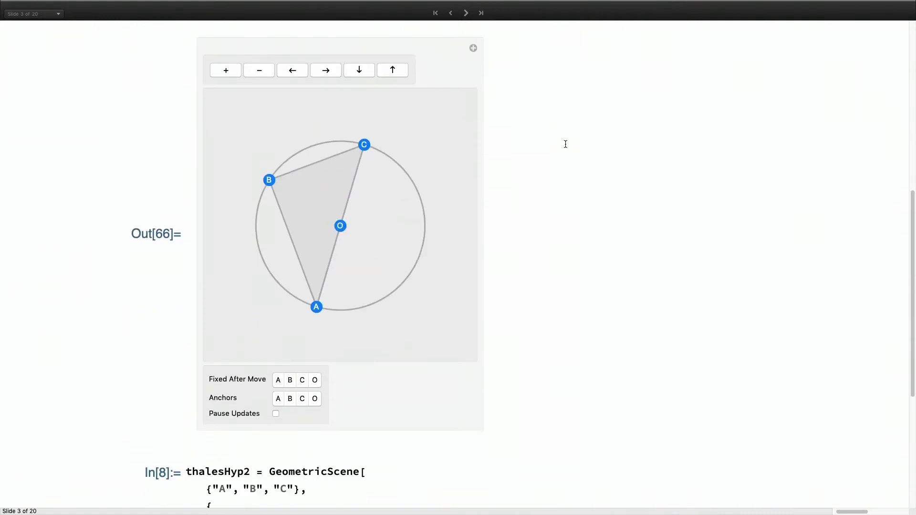
{"action": "scroll", "coordinate": [565, 144], "scroll_direction": "up", "scroll_amount": 2}
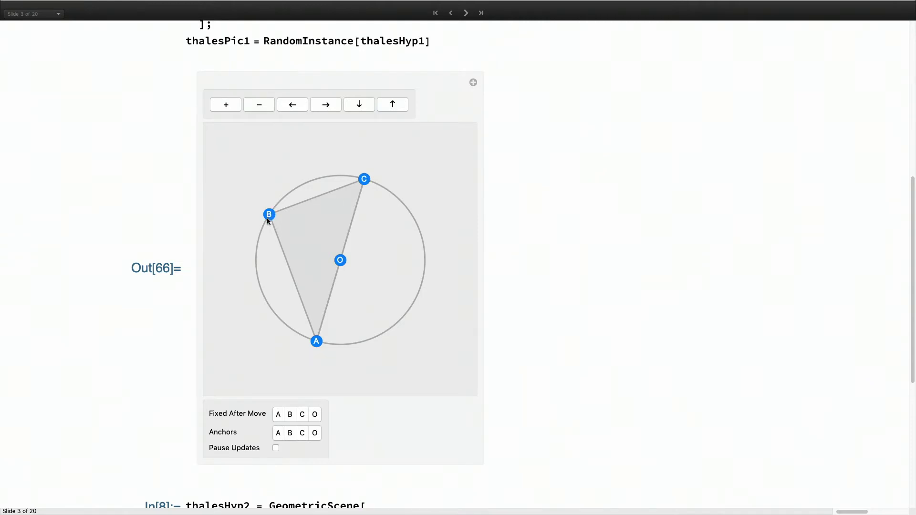
- Anchor points A, C and O, then drag B to the circle's upper right
{"action": "left_click_drag", "start_coordinate": [270, 215], "coordinate": [268, 305]}
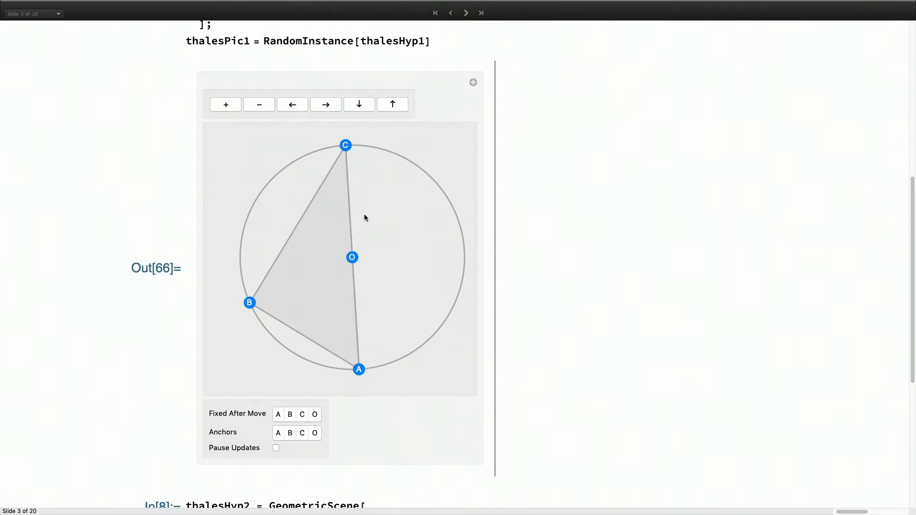
{"action": "left_click", "coordinate": [278, 432]}
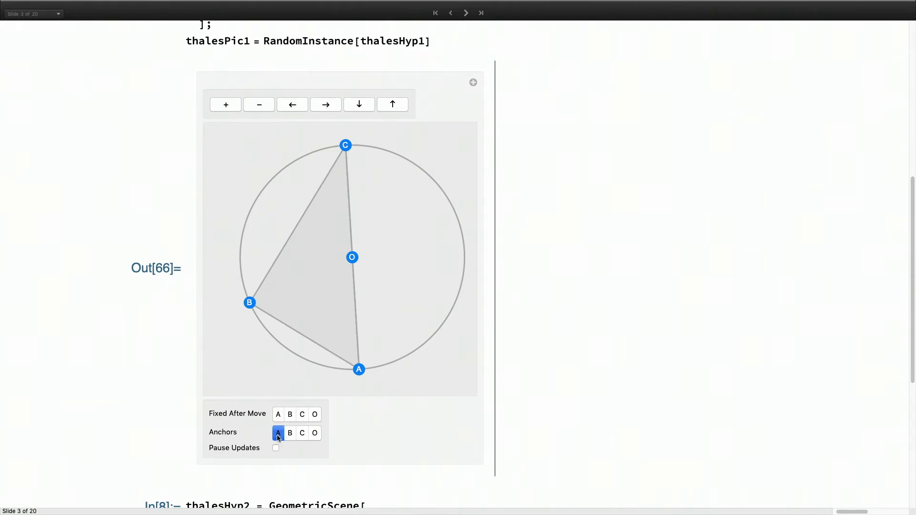
{"action": "left_click", "coordinate": [303, 433]}
{"action": "left_click", "coordinate": [315, 433]}
{"action": "left_click_drag", "start_coordinate": [248, 305], "coordinate": [424, 174]}
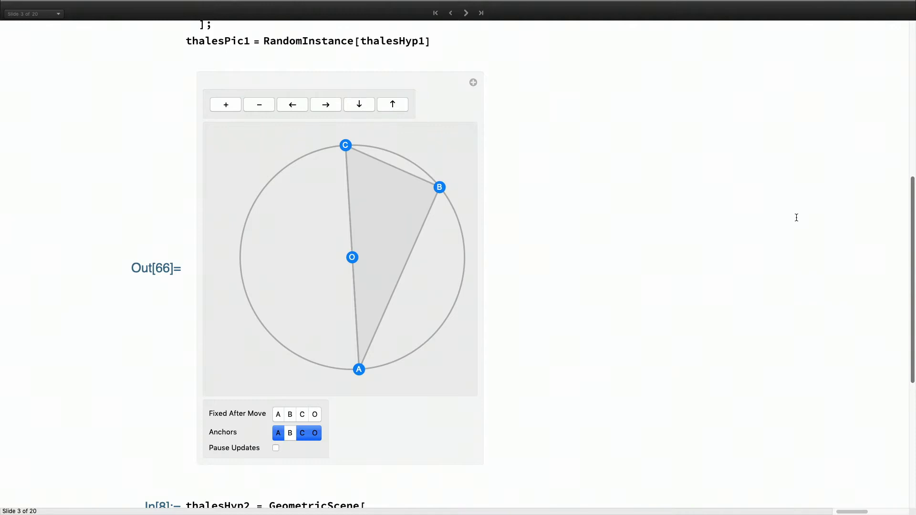
{"action": "scroll", "coordinate": [796, 217], "scroll_direction": "down", "scroll_amount": 2}
{"action": "scroll", "coordinate": [796, 218], "scroll_direction": "down", "scroll_amount": 4}
{"action": "scroll", "coordinate": [796, 217], "scroll_direction": "down", "scroll_amount": 3}
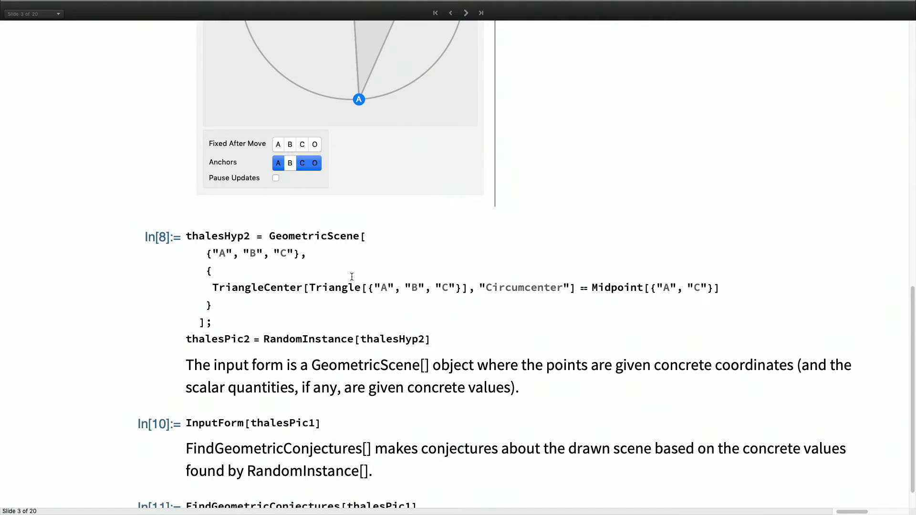
- Evaluate thalesHyp2 to draw a random triangle ABC inscribed in a circle
{"action": "left_click", "coordinate": [321, 271]}
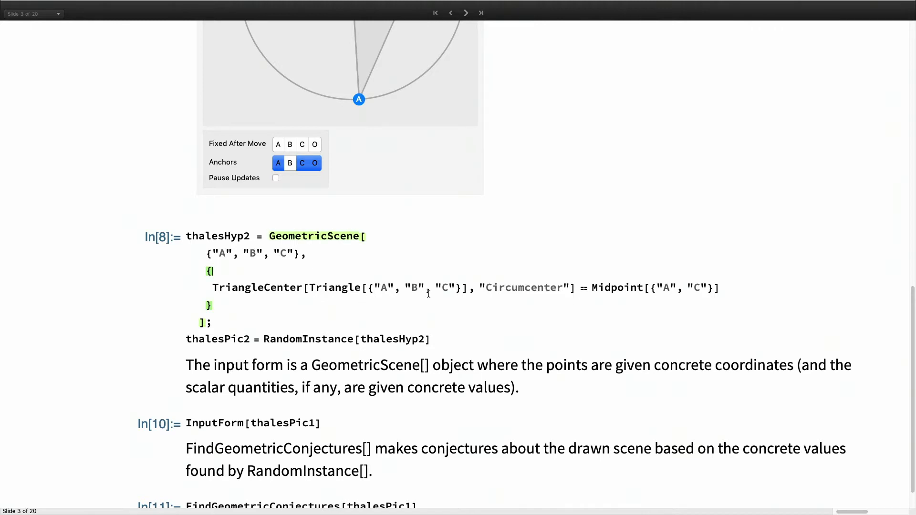
{"action": "key", "text": "super+Tab"}
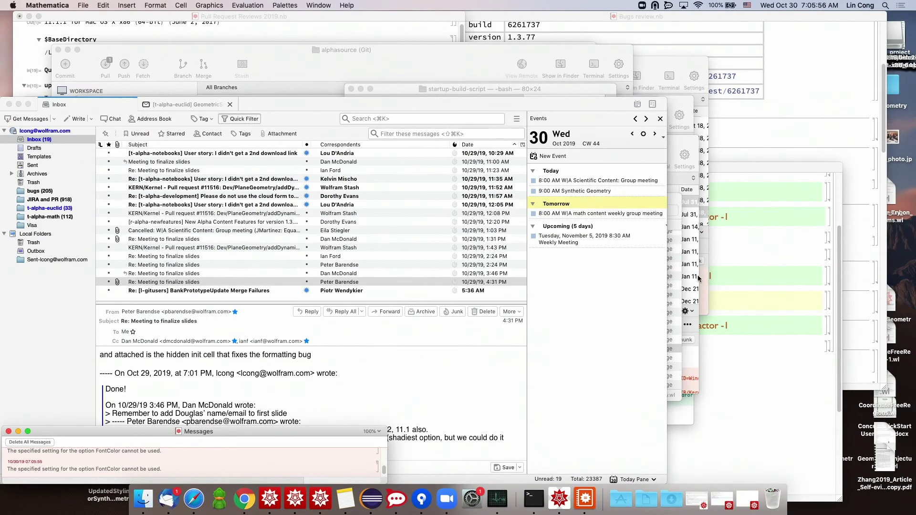
{"action": "scroll", "coordinate": [758, 244], "scroll_direction": "up", "scroll_amount": 2}
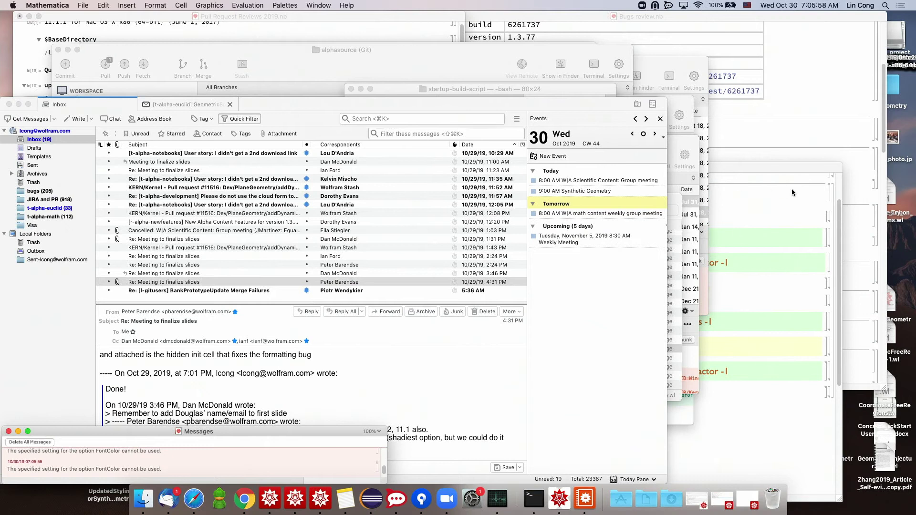
{"action": "key", "text": "super+Tab"}
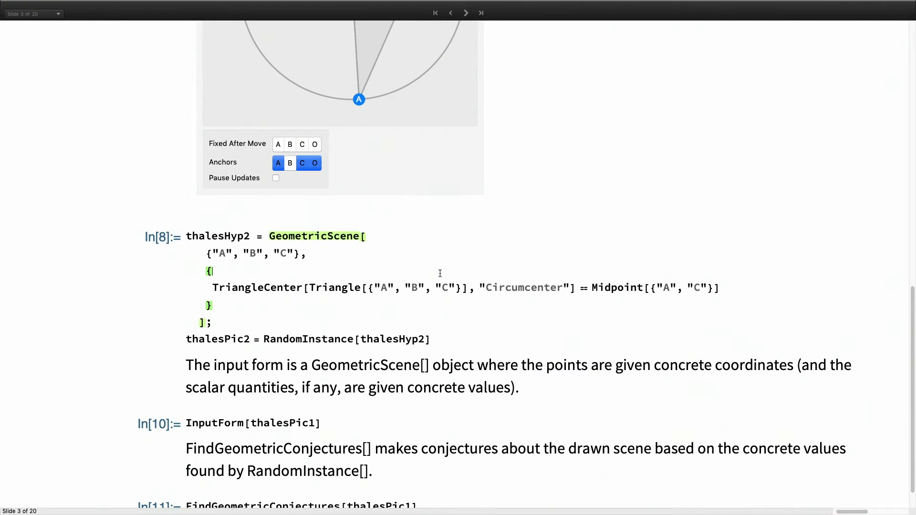
{"action": "key", "text": "shift+Return"}
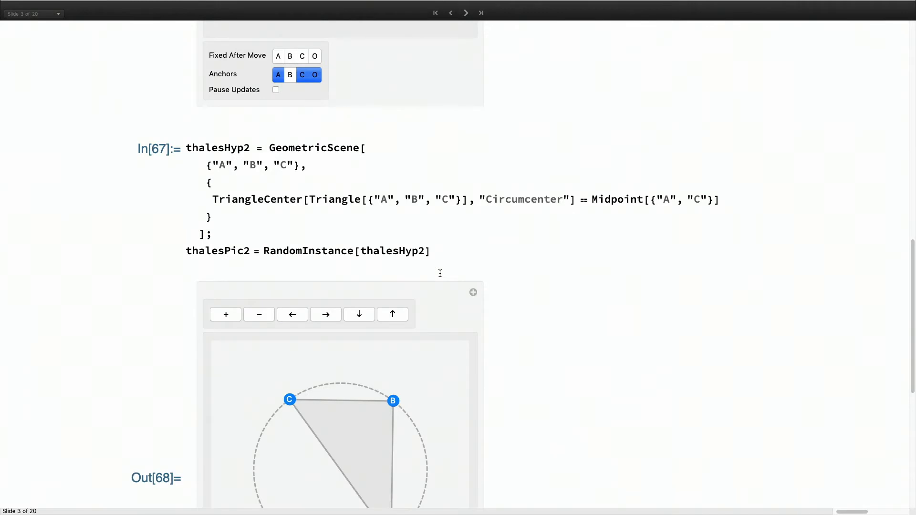
{"action": "scroll", "coordinate": [440, 273], "scroll_direction": "down", "scroll_amount": 4}
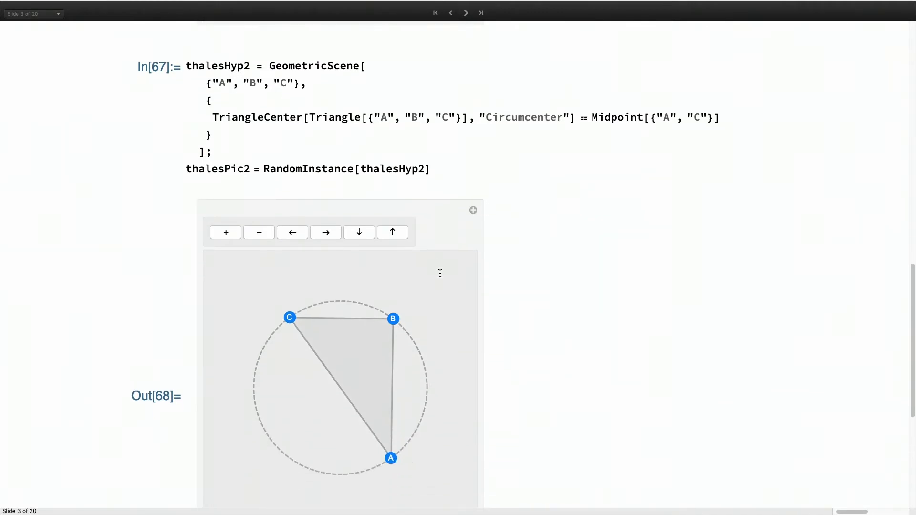
- Re-evaluate thalesHyp2 three more times for new triangles, then drag B up-left along the circle
{"action": "left_click", "coordinate": [351, 132]}
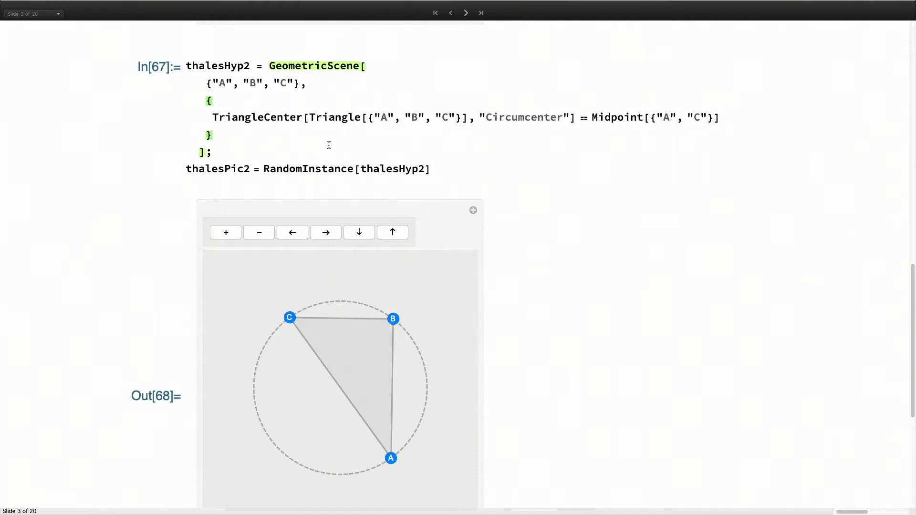
{"action": "key", "text": "shift+Return"}
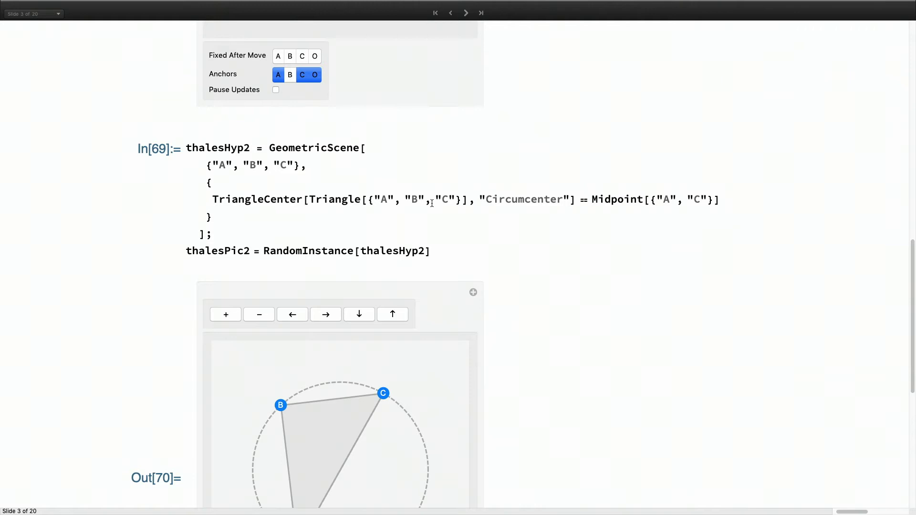
{"action": "scroll", "coordinate": [833, 245], "scroll_direction": "down", "scroll_amount": 5}
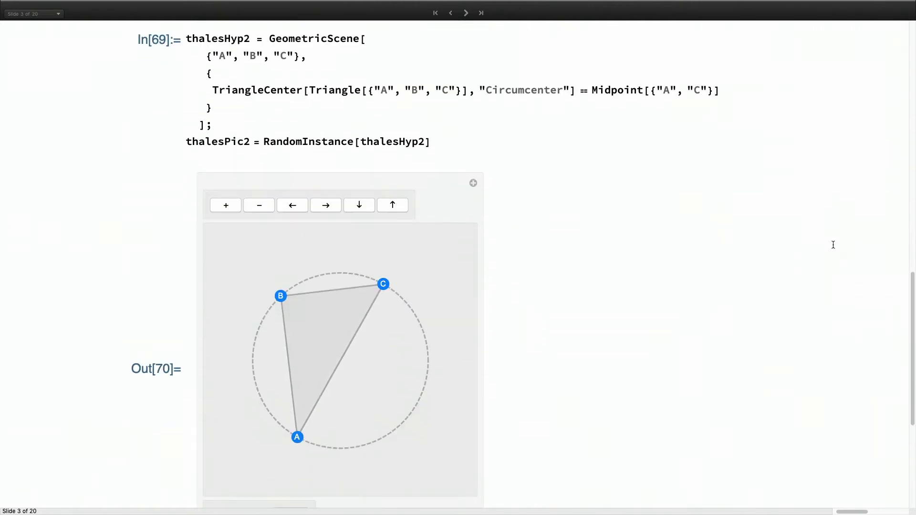
{"action": "left_click", "coordinate": [580, 105]}
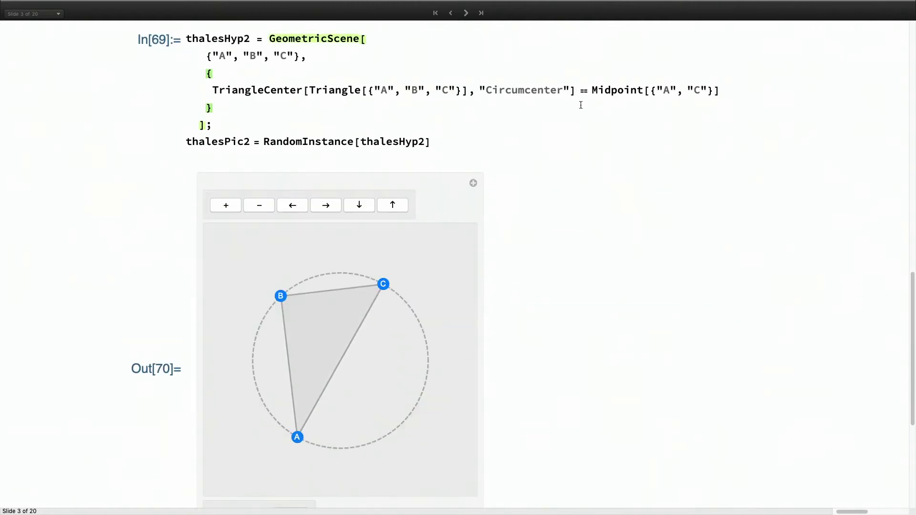
{"action": "key", "text": "shift+Return"}
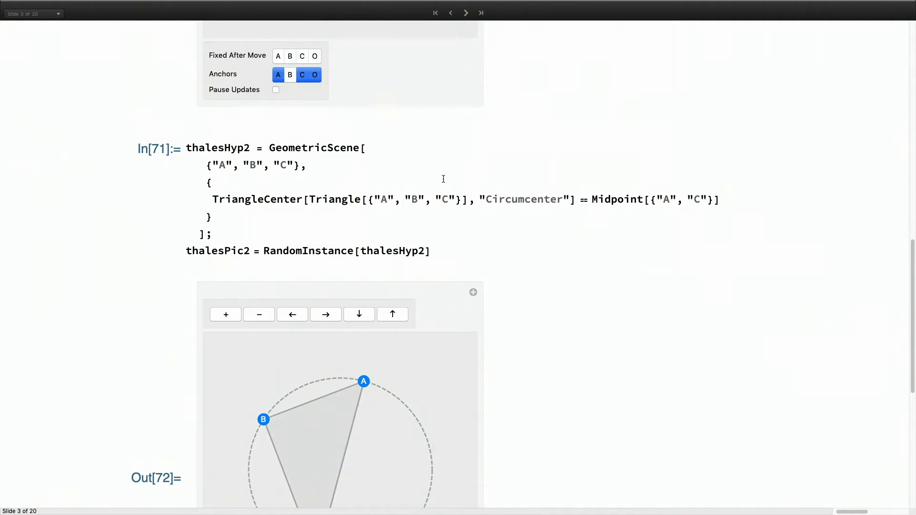
{"action": "left_click", "coordinate": [415, 205]}
{"action": "left_click", "coordinate": [440, 251]}
{"action": "key", "text": "shift+Return"}
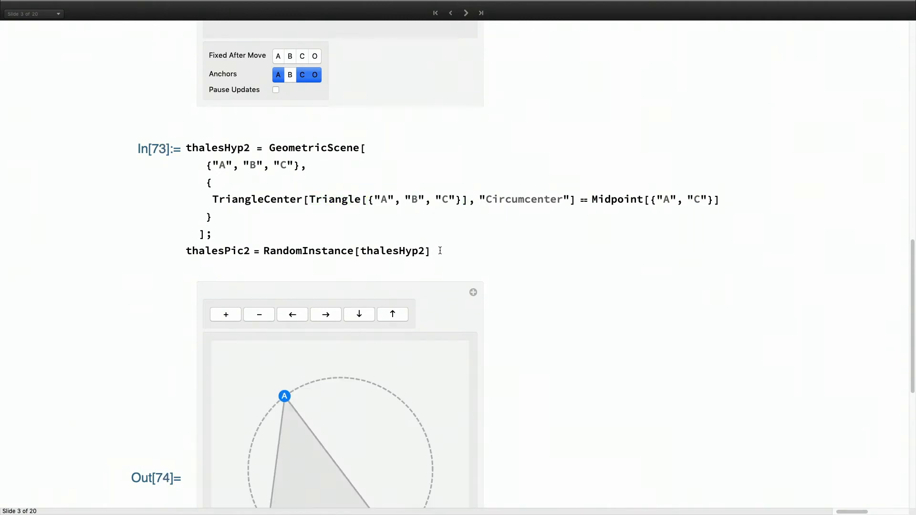
{"action": "scroll", "coordinate": [439, 251], "scroll_direction": "down", "scroll_amount": 5}
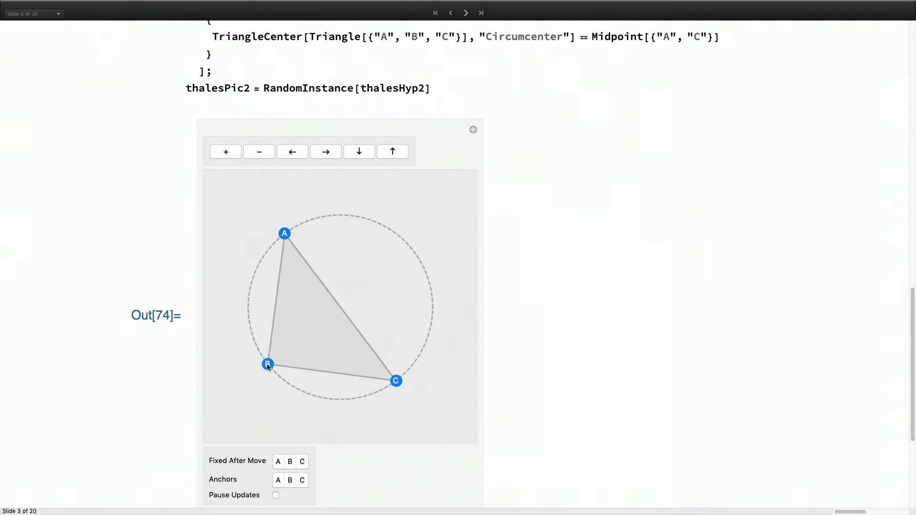
{"action": "left_click_drag", "start_coordinate": [268, 366], "coordinate": [246, 324]}
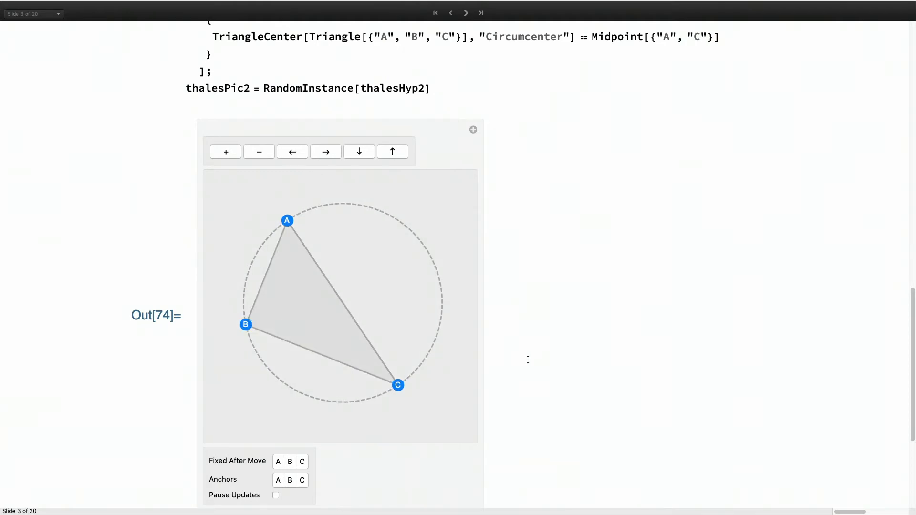
{"action": "scroll", "coordinate": [527, 360], "scroll_direction": "down", "scroll_amount": 5}
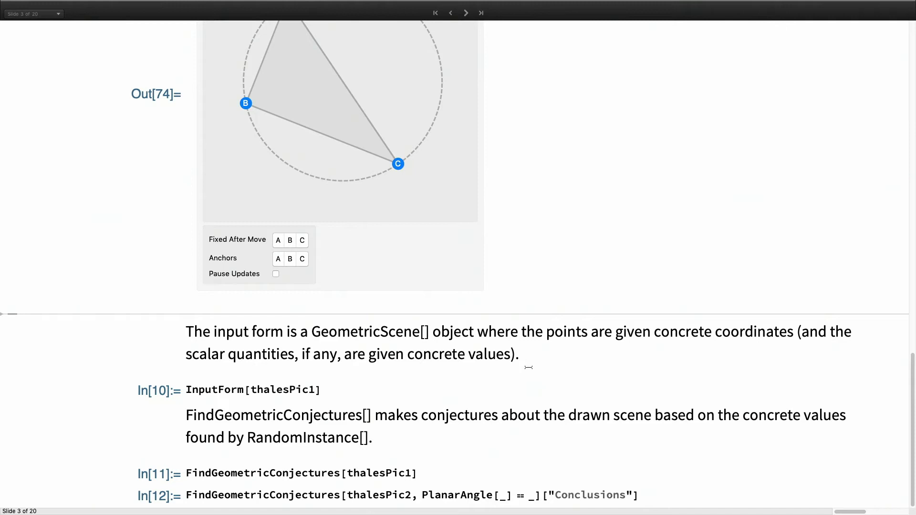
- Show thalesPic1's coordinates with InputForm, then run FindGeometricConjectures[thalesPic1]
{"action": "left_click", "coordinate": [336, 391]}
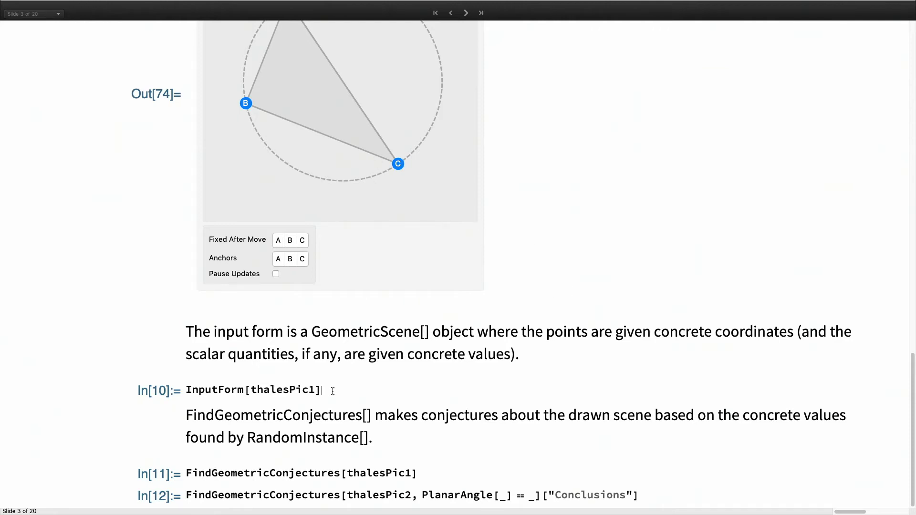
{"action": "key", "text": "shift+Return"}
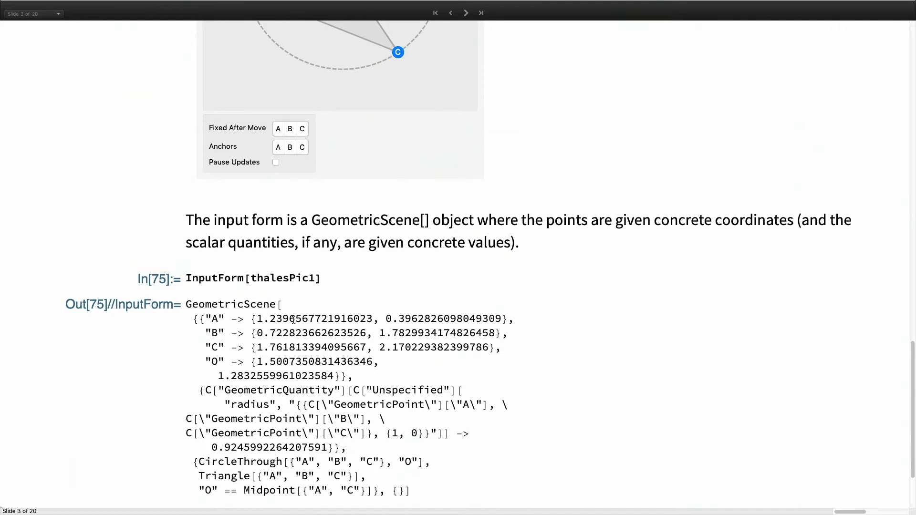
{"action": "scroll", "coordinate": [293, 319], "scroll_direction": "down", "scroll_amount": 4}
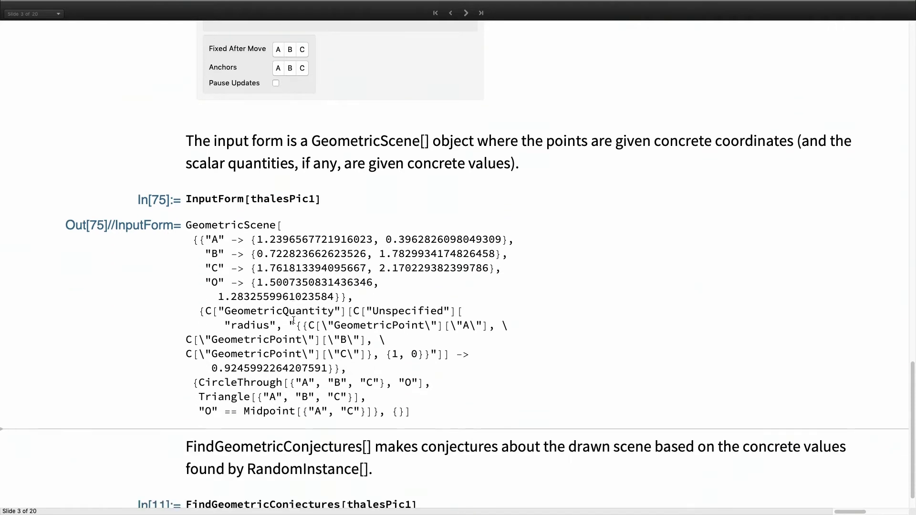
{"action": "scroll", "coordinate": [294, 319], "scroll_direction": "down", "scroll_amount": 1}
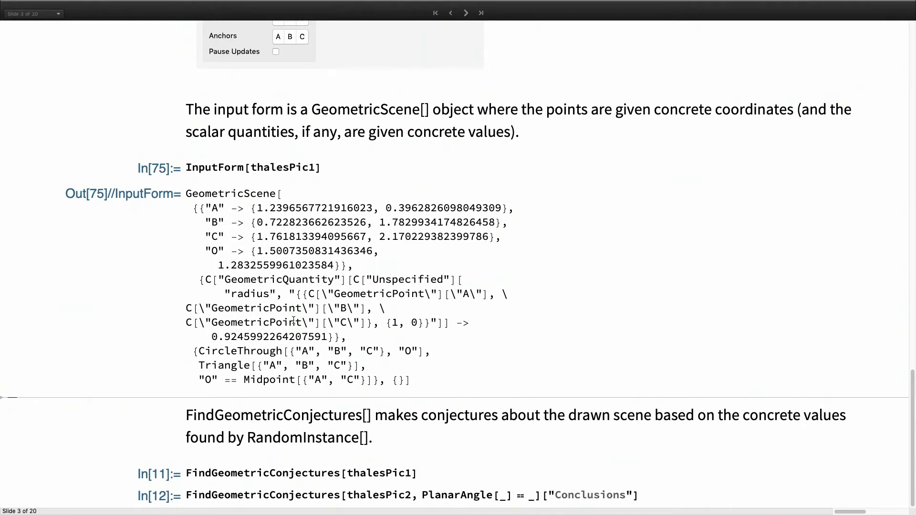
{"action": "left_click", "coordinate": [423, 471]}
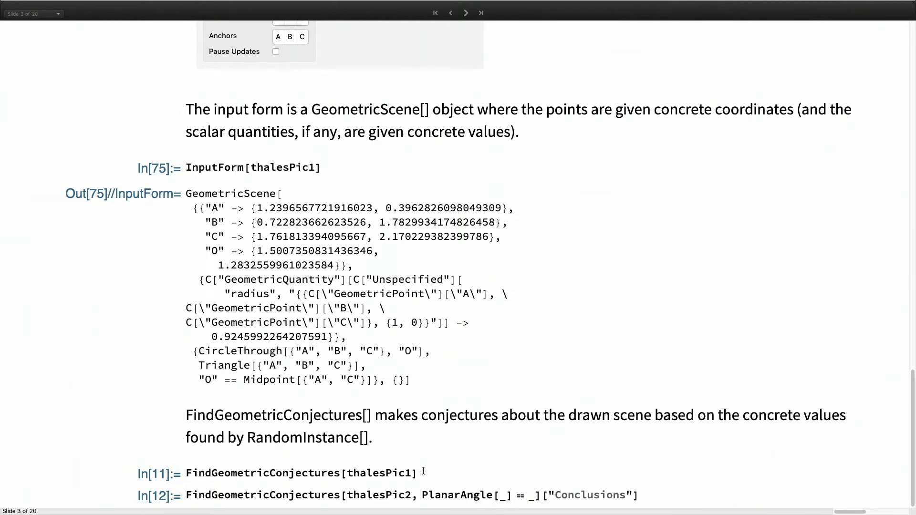
{"action": "key", "text": "shift+Return"}
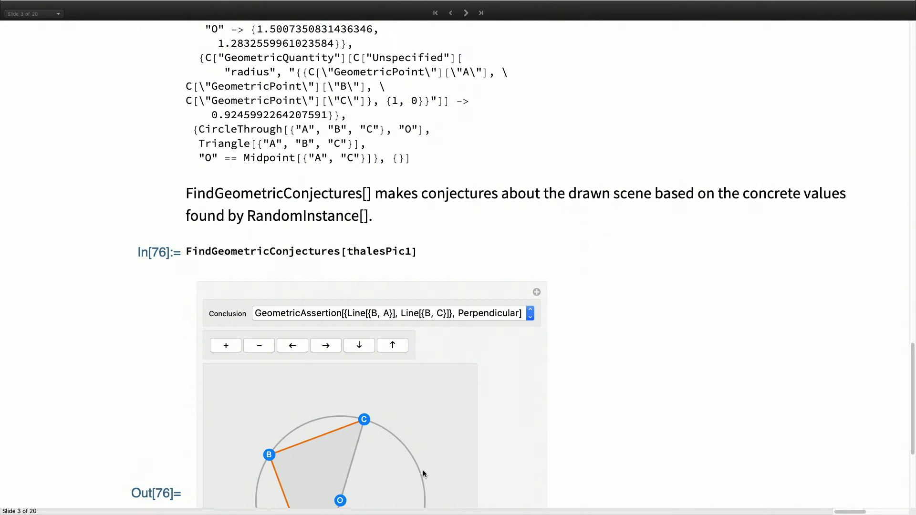
- Pick PlanarAngle[{A, B, C}] == 90° from the Conclusion menu of the conjecture display
{"action": "scroll", "coordinate": [422, 471], "scroll_direction": "down", "scroll_amount": 5}
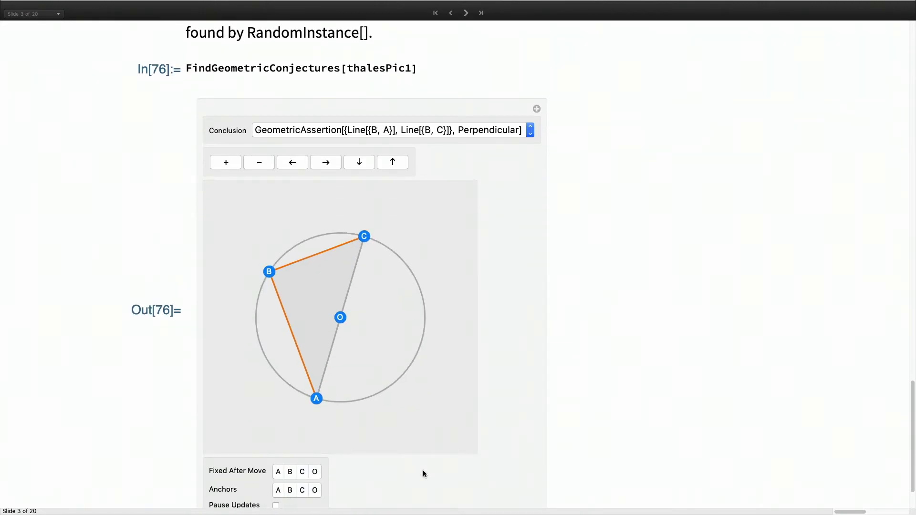
{"action": "scroll", "coordinate": [423, 470], "scroll_direction": "down", "scroll_amount": 2}
{"action": "right_click", "coordinate": [423, 471]}
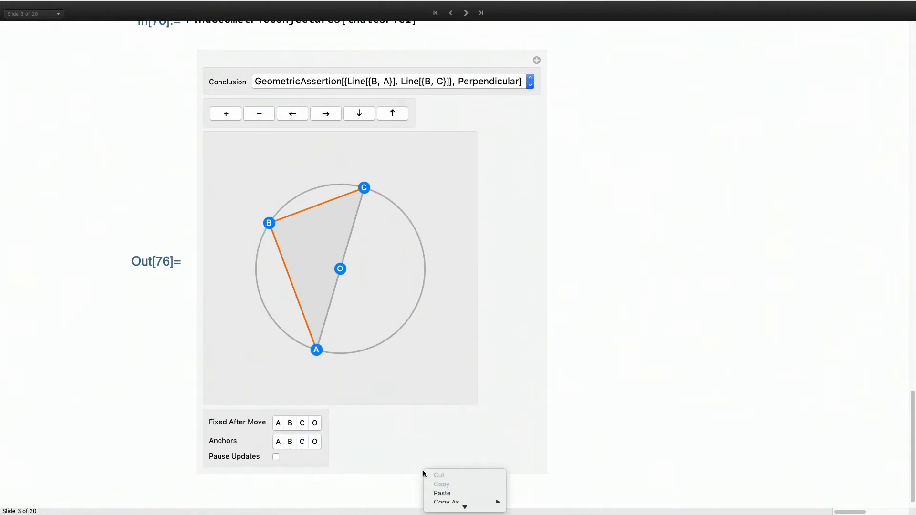
{"action": "left_click", "coordinate": [426, 468]}
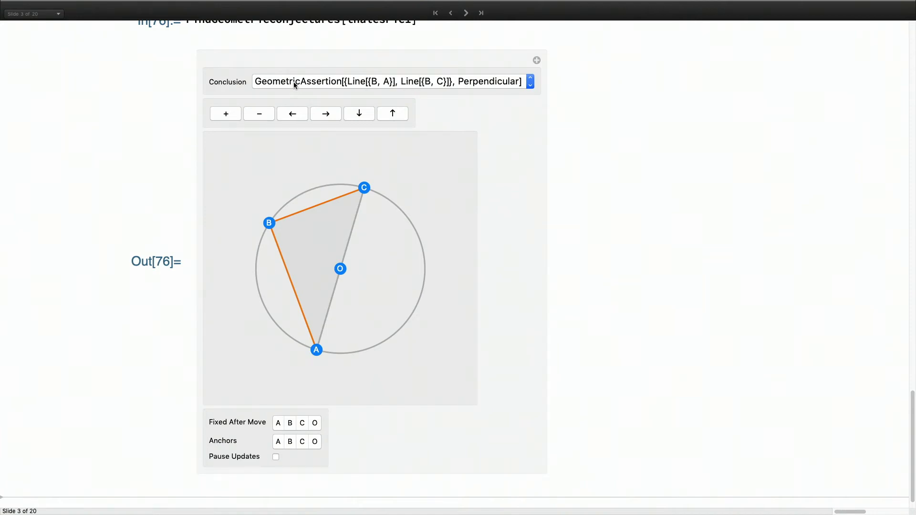
{"action": "left_click", "coordinate": [531, 82]}
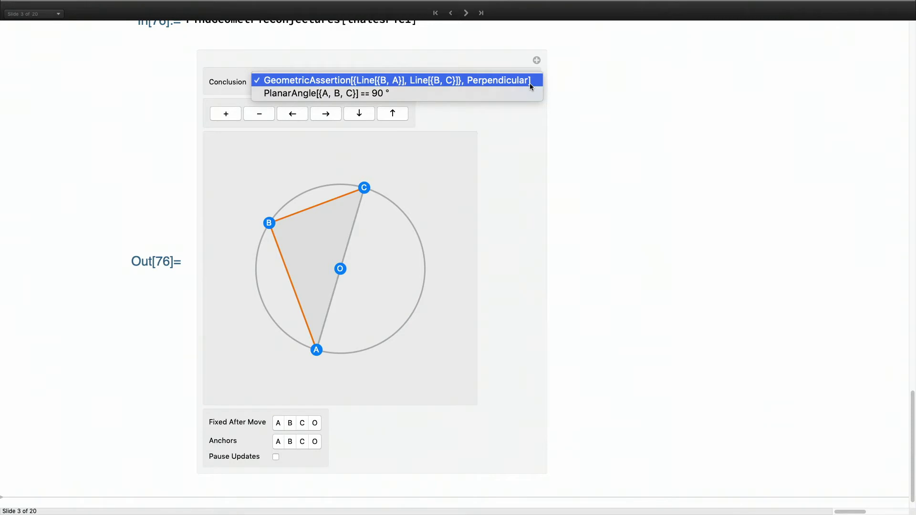
{"action": "left_click", "coordinate": [495, 93]}
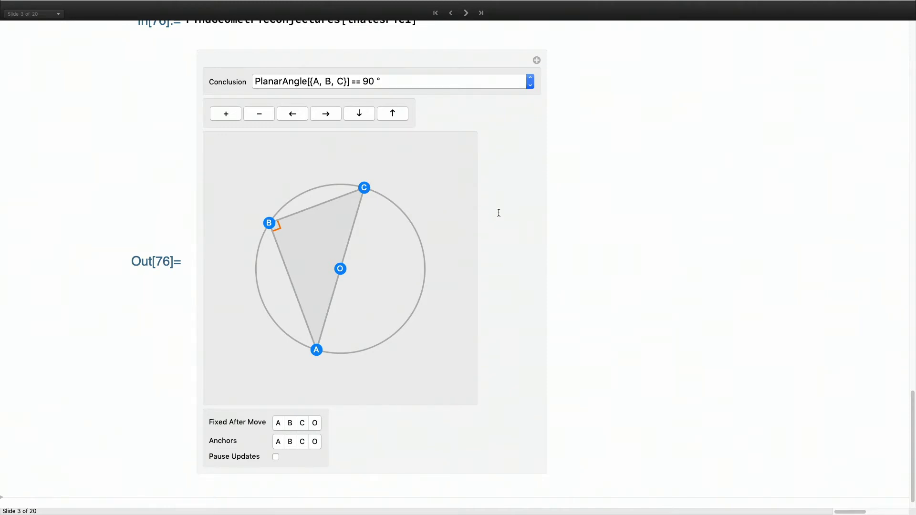
{"action": "scroll", "coordinate": [498, 213], "scroll_direction": "down", "scroll_amount": 1}
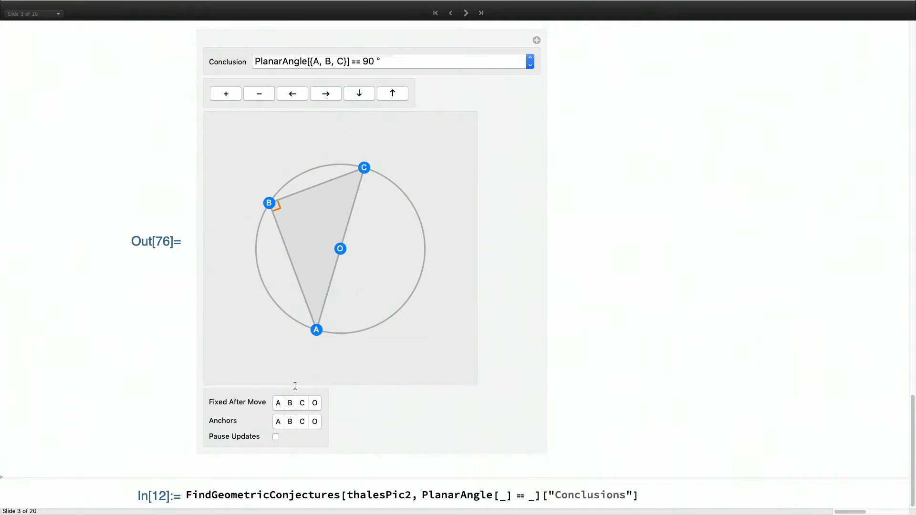
- With updates paused, drag A right and C left on the circle, then resume updates
{"action": "left_click", "coordinate": [276, 438]}
{"action": "left_click_drag", "start_coordinate": [317, 330], "coordinate": [370, 330]}
{"action": "left_click_drag", "start_coordinate": [365, 168], "coordinate": [307, 169]}
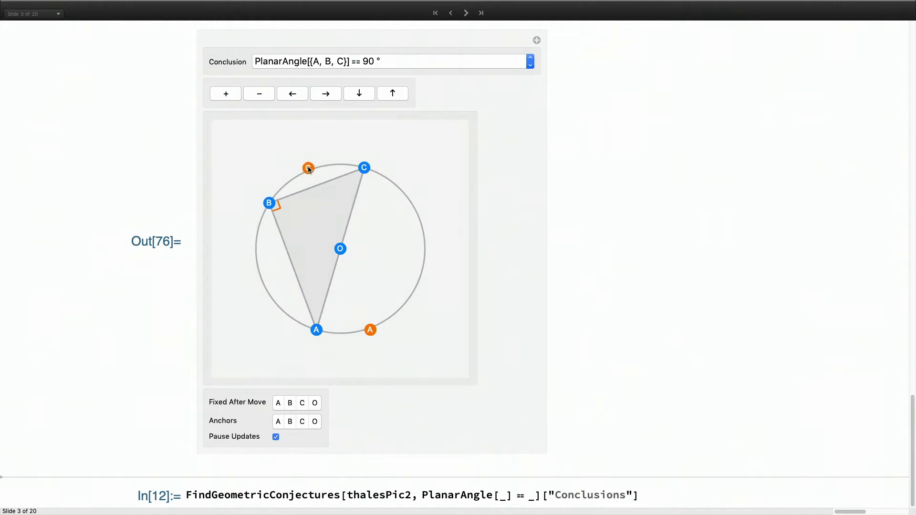
{"action": "left_click", "coordinate": [275, 437]}
{"action": "scroll", "coordinate": [278, 439], "scroll_direction": "up", "scroll_amount": 5}
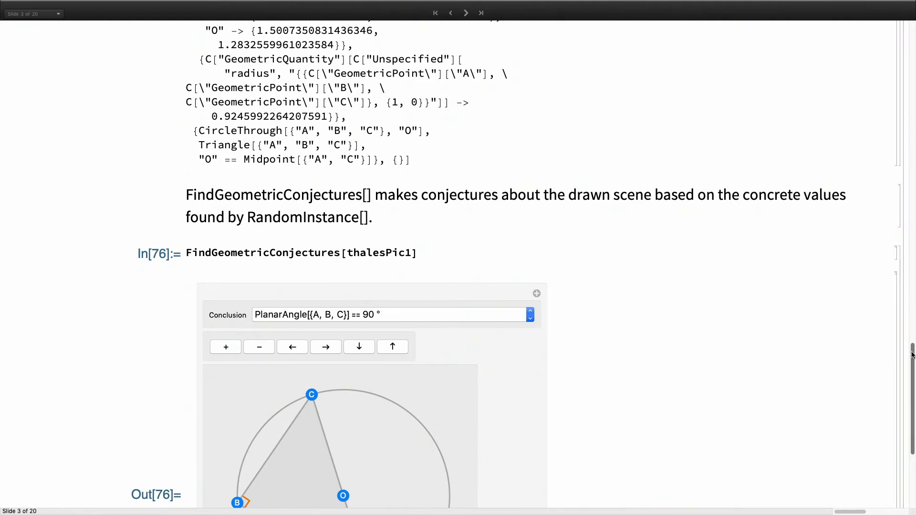
{"action": "scroll", "coordinate": [914, 358], "scroll_direction": "down", "scroll_amount": 3}
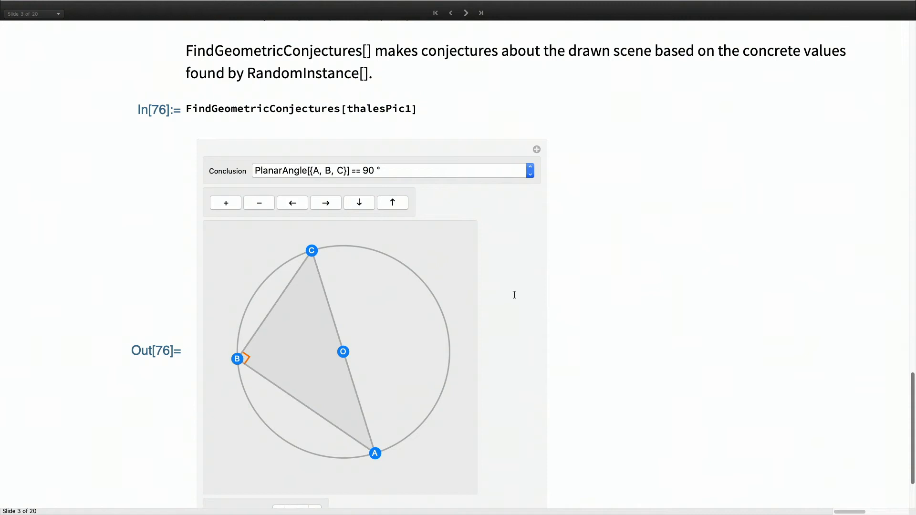
{"action": "scroll", "coordinate": [611, 289], "scroll_direction": "down", "scroll_amount": 3}
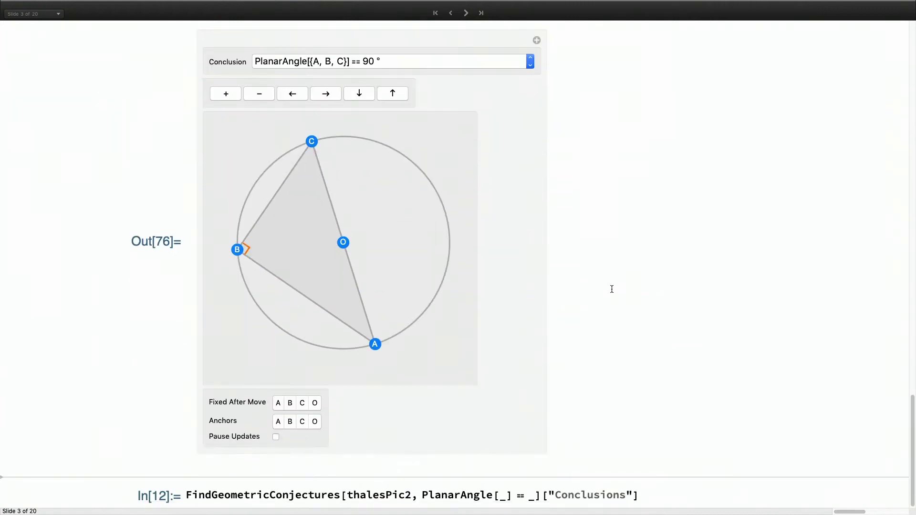
- Evaluate the In[12] right-angle conjecture query, then advance to the Pappus' Hexagon Theorem slide
{"action": "left_click", "coordinate": [496, 495]}
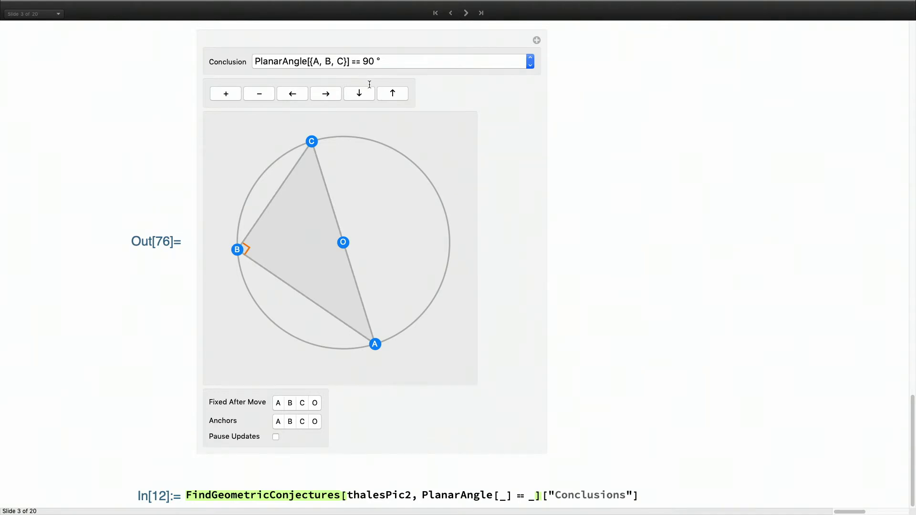
{"action": "left_click", "coordinate": [500, 496]}
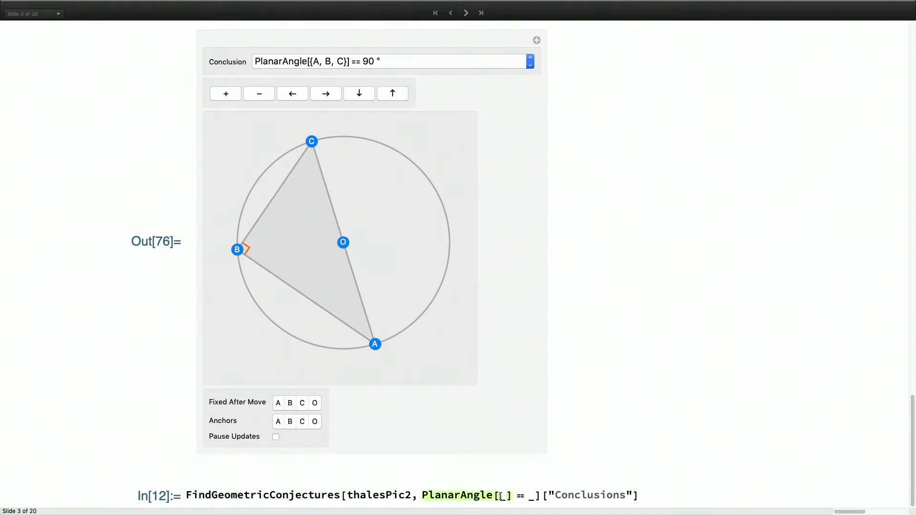
{"action": "key", "text": "shift+Return"}
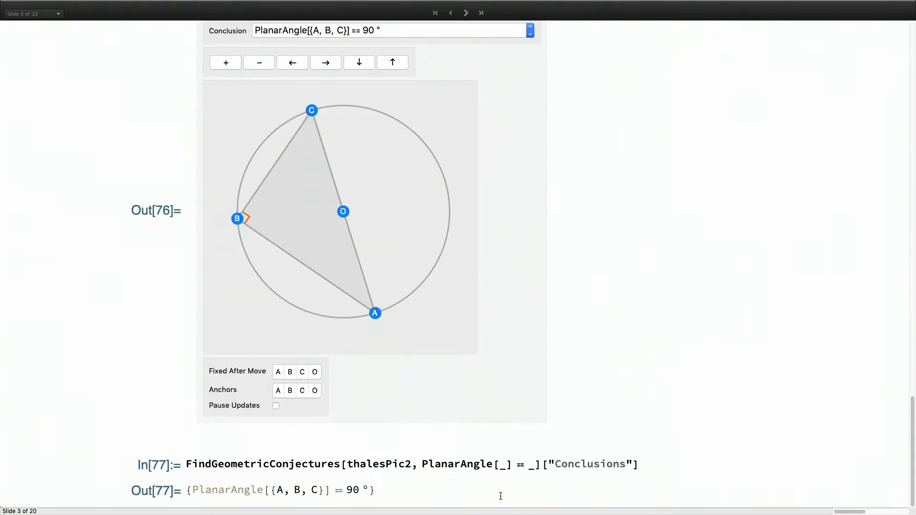
{"action": "left_click", "coordinate": [466, 14]}
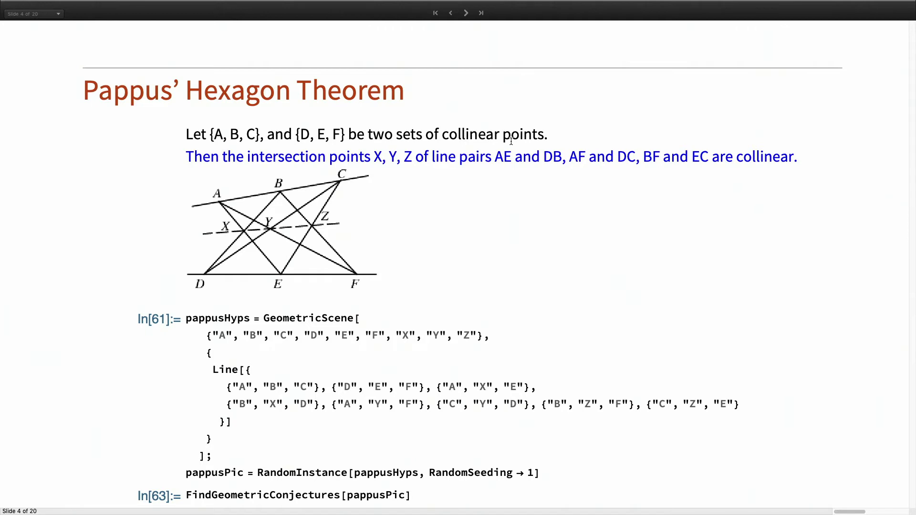
- Evaluate the pappusHyps cell to draw a random Pappus configuration of A–F with X, Y, Z
{"action": "left_click", "coordinate": [530, 205]}
{"action": "left_click", "coordinate": [449, 356]}
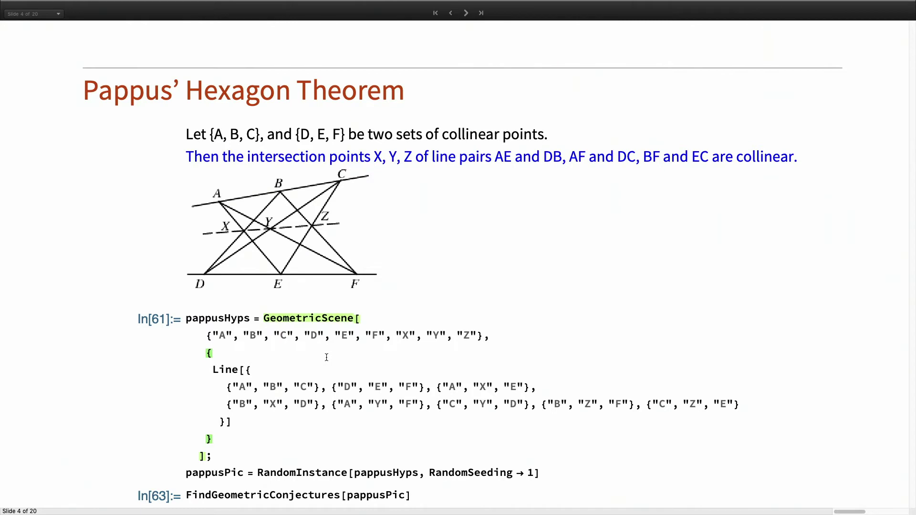
{"action": "key", "text": "shift+Return"}
- Move point E toward F, anchor points C and A, and shift point B slightly down
{"action": "scroll", "coordinate": [326, 358], "scroll_direction": "down", "scroll_amount": 8}
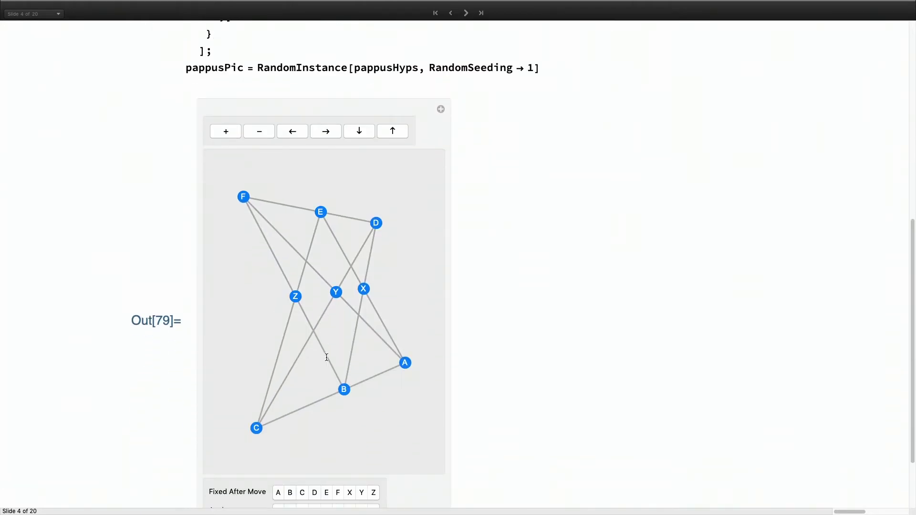
{"action": "scroll", "coordinate": [327, 358], "scroll_direction": "down", "scroll_amount": 2}
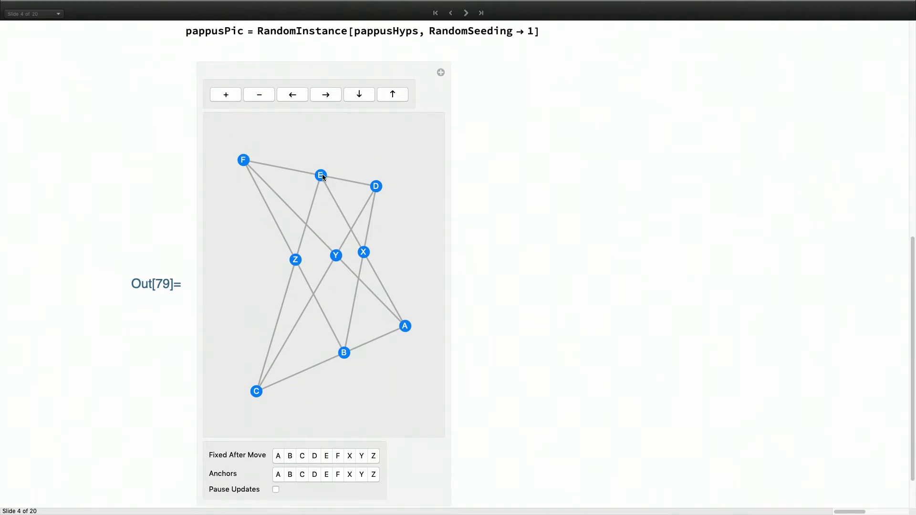
{"action": "left_click_drag", "start_coordinate": [321, 176], "coordinate": [288, 169]}
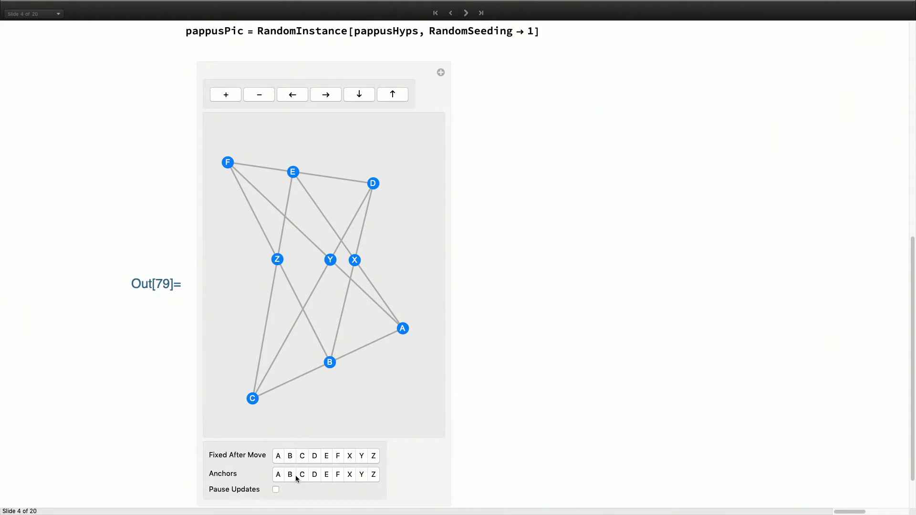
{"action": "left_click", "coordinate": [302, 474]}
{"action": "left_click", "coordinate": [277, 474]}
{"action": "left_click_drag", "start_coordinate": [330, 365], "coordinate": [285, 382]}
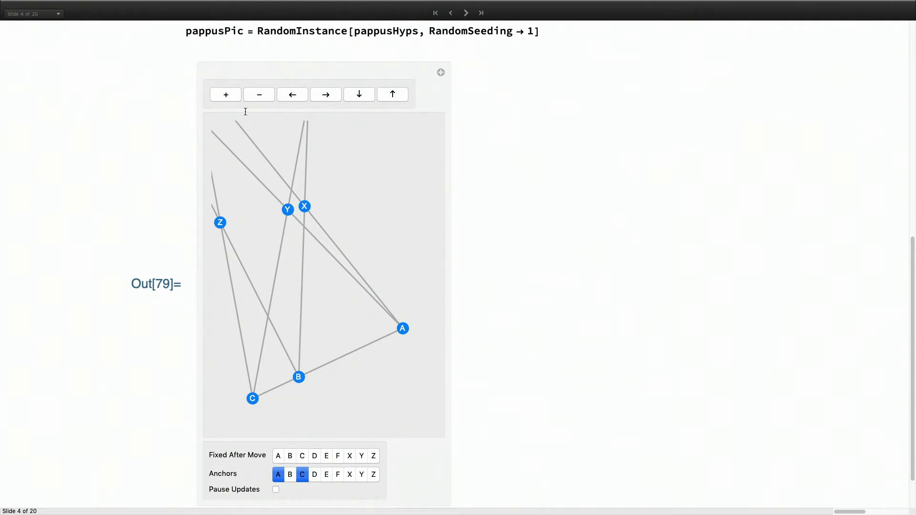
- Zoom out twice and pan the Pappus view so every point, including F, is visible
{"action": "left_click", "coordinate": [257, 97]}
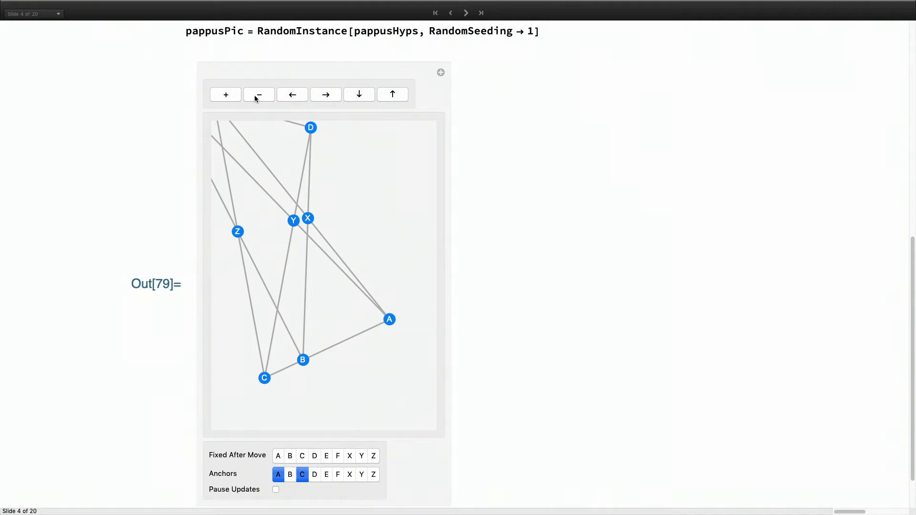
{"action": "left_click", "coordinate": [259, 97]}
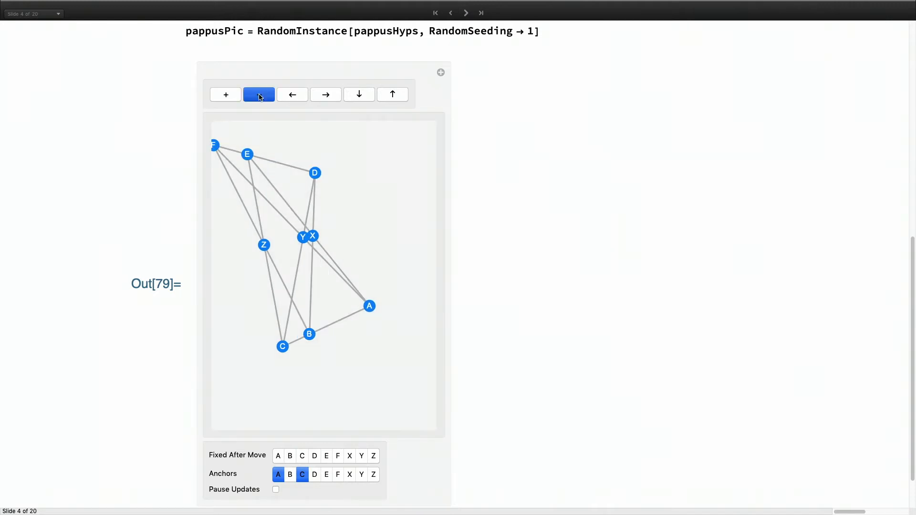
{"action": "left_click", "coordinate": [325, 96]}
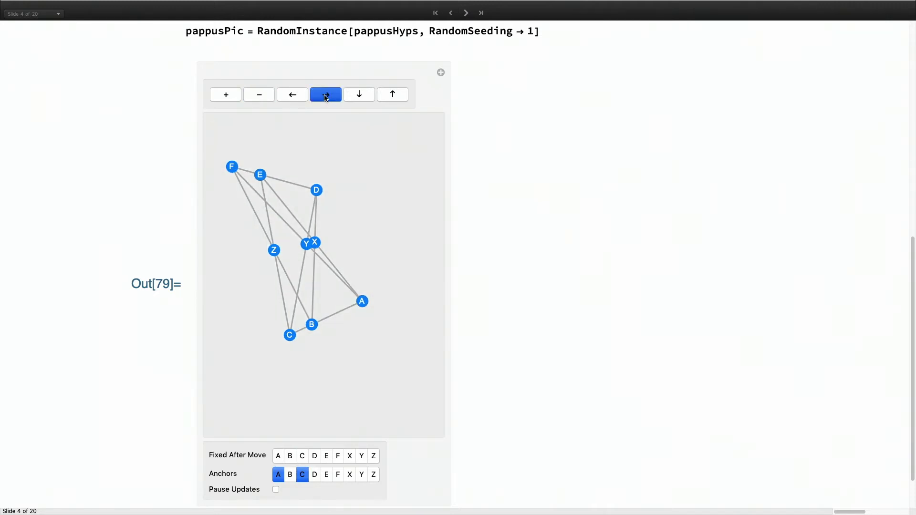
{"action": "left_click", "coordinate": [291, 96]}
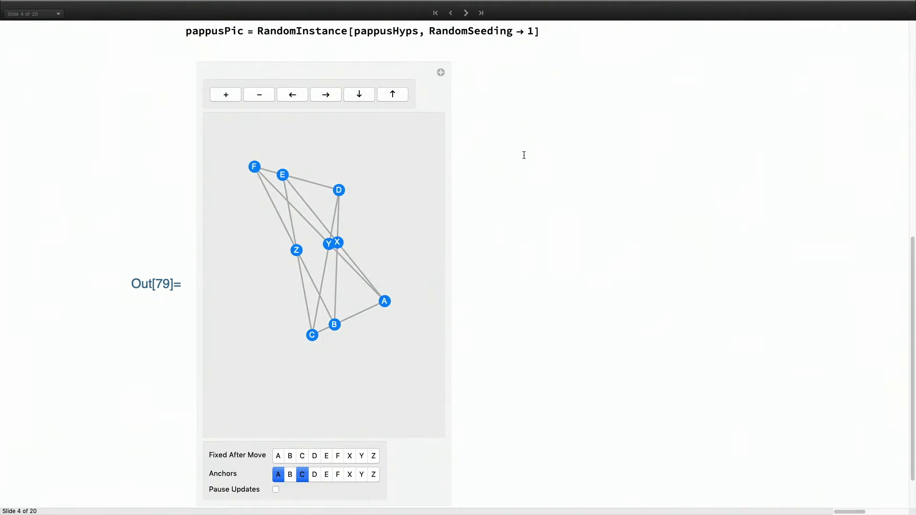
- Paste the current Pappus diagram below Out[79] as a static graphic and as a GeometricScene
{"action": "left_click", "coordinate": [440, 73]}
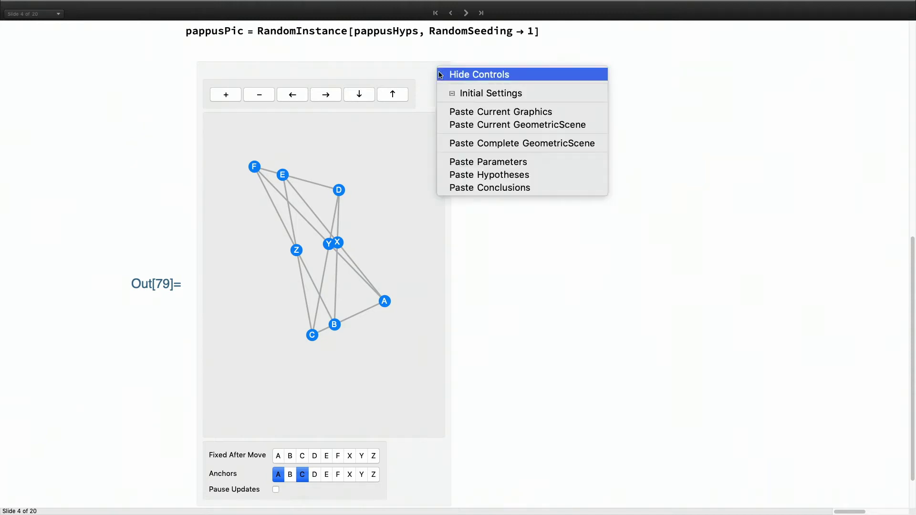
{"action": "left_click", "coordinate": [471, 112]}
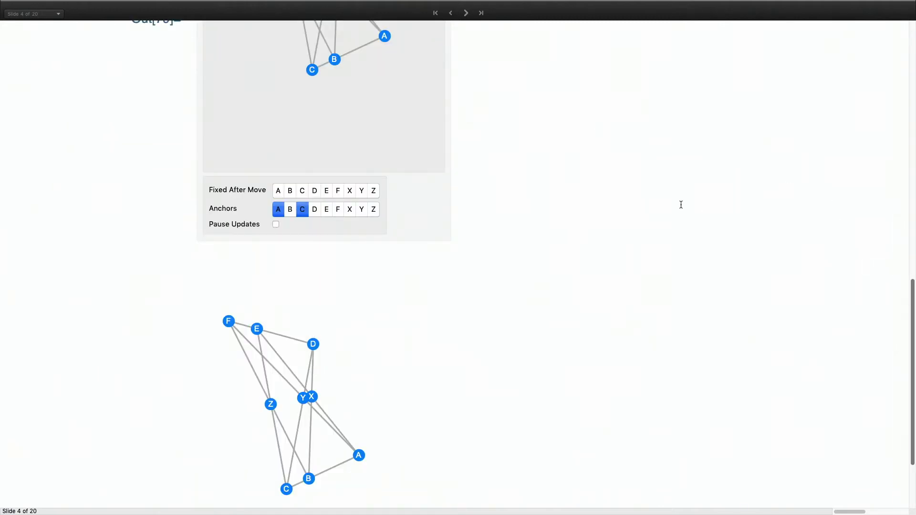
{"action": "scroll", "coordinate": [681, 204], "scroll_direction": "up", "scroll_amount": 5}
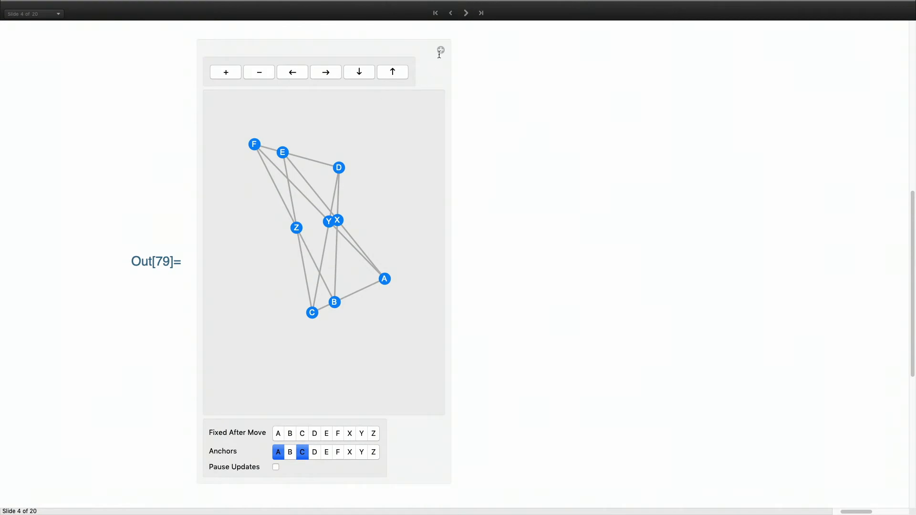
{"action": "left_click", "coordinate": [441, 50]}
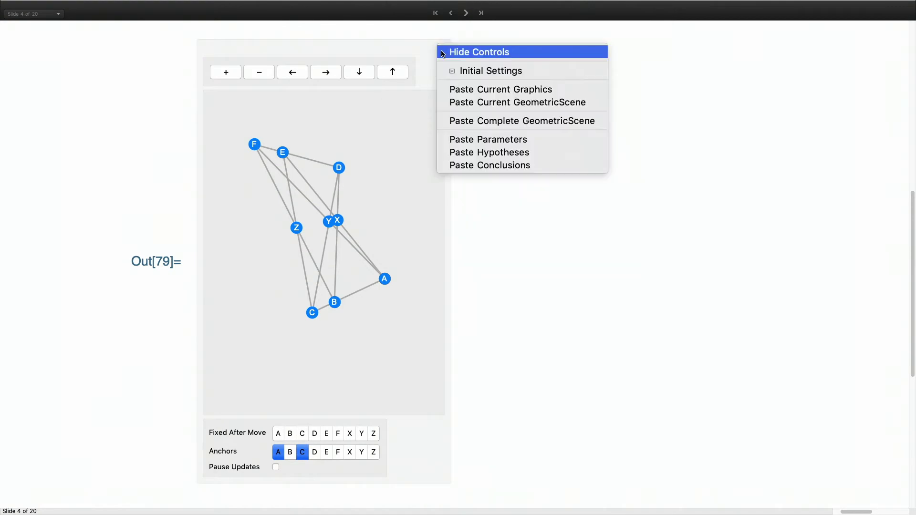
{"action": "left_click", "coordinate": [470, 103]}
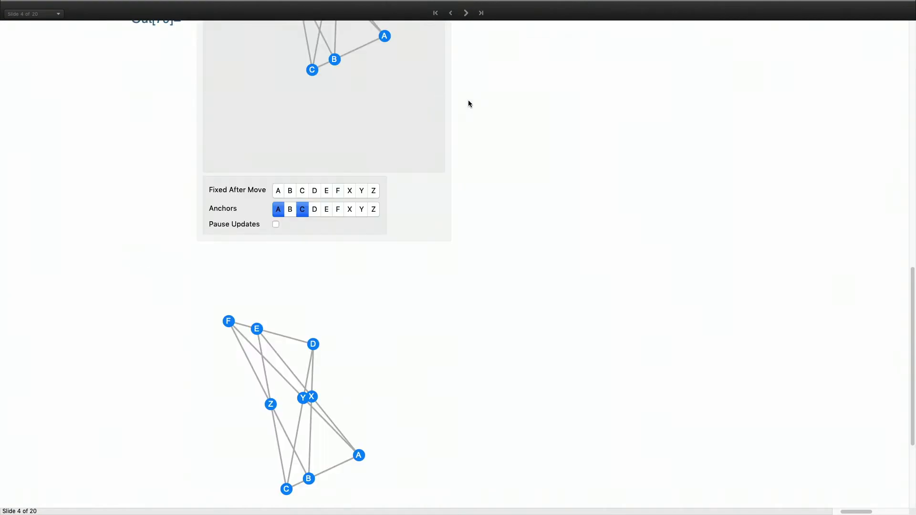
{"action": "scroll", "coordinate": [468, 104], "scroll_direction": "down", "scroll_amount": 5}
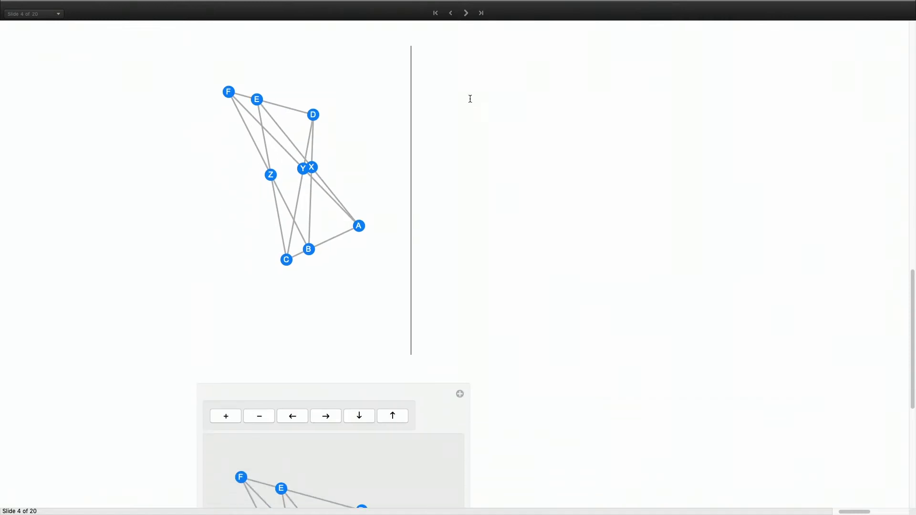
{"action": "scroll", "coordinate": [551, 144], "scroll_direction": "down", "scroll_amount": 6}
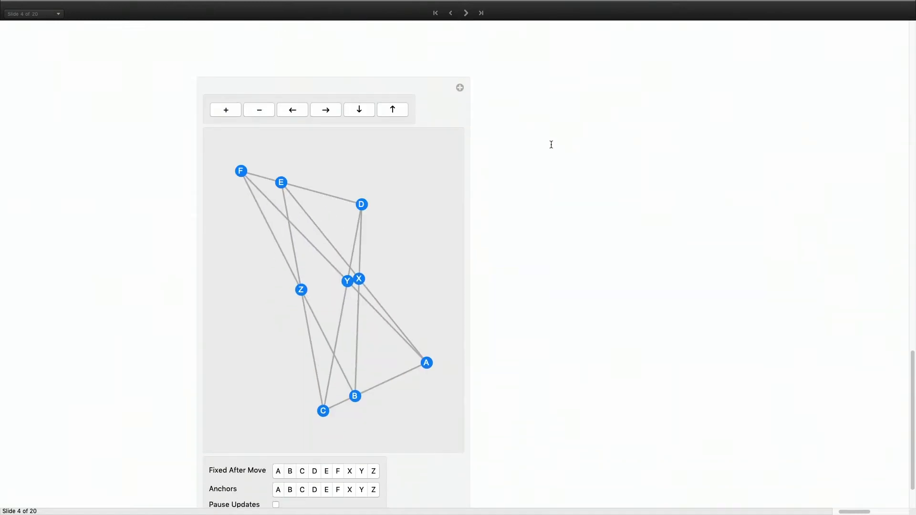
{"action": "right_click", "coordinate": [550, 143]}
- Apply Initial Settings to the Out[79] Pappus scene, clearing the A and C anchors and restoring the original layout
{"action": "left_click", "coordinate": [550, 84]}
{"action": "scroll", "coordinate": [587, 87], "scroll_direction": "up", "scroll_amount": 4}
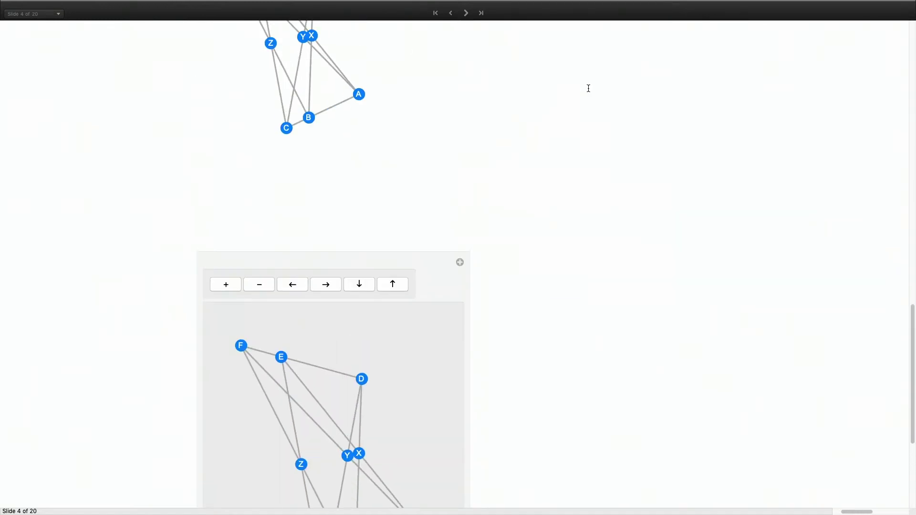
{"action": "scroll", "coordinate": [588, 89], "scroll_direction": "up", "scroll_amount": 13}
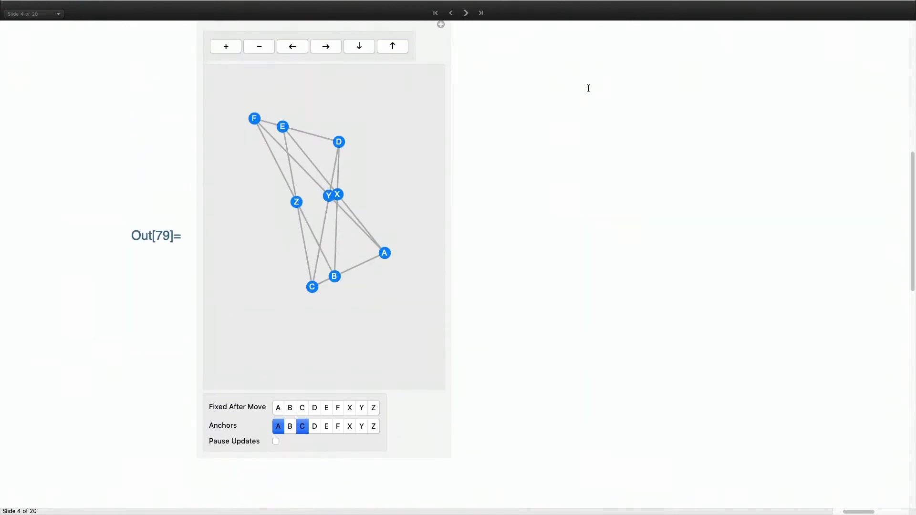
{"action": "right_click", "coordinate": [587, 89]}
{"action": "left_click", "coordinate": [588, 90]}
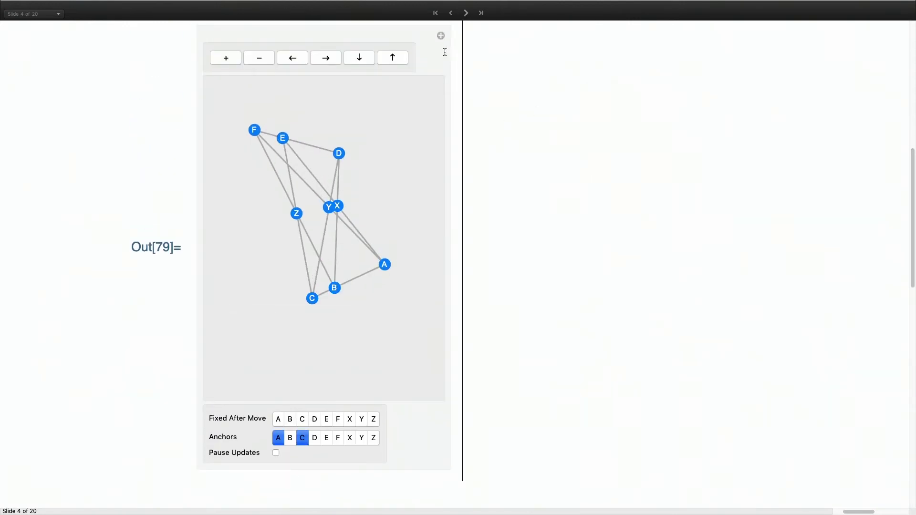
{"action": "left_click", "coordinate": [441, 36]}
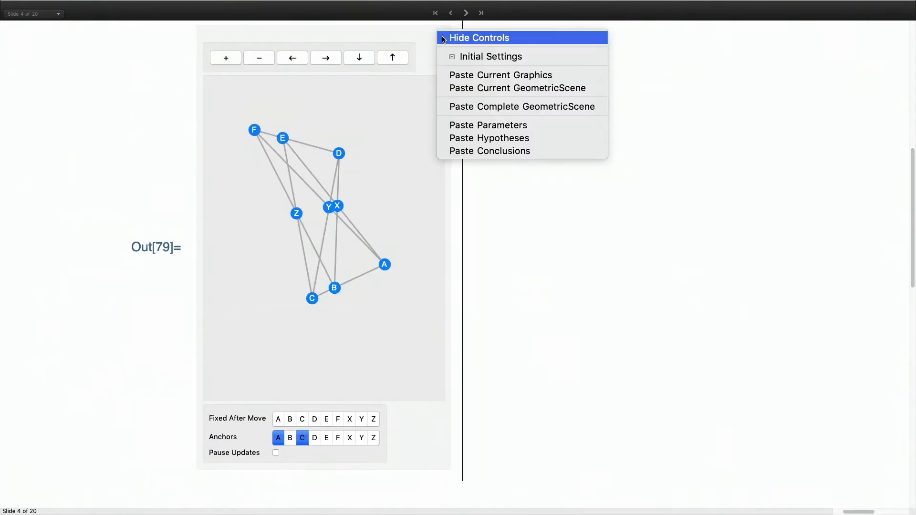
{"action": "left_click", "coordinate": [467, 58]}
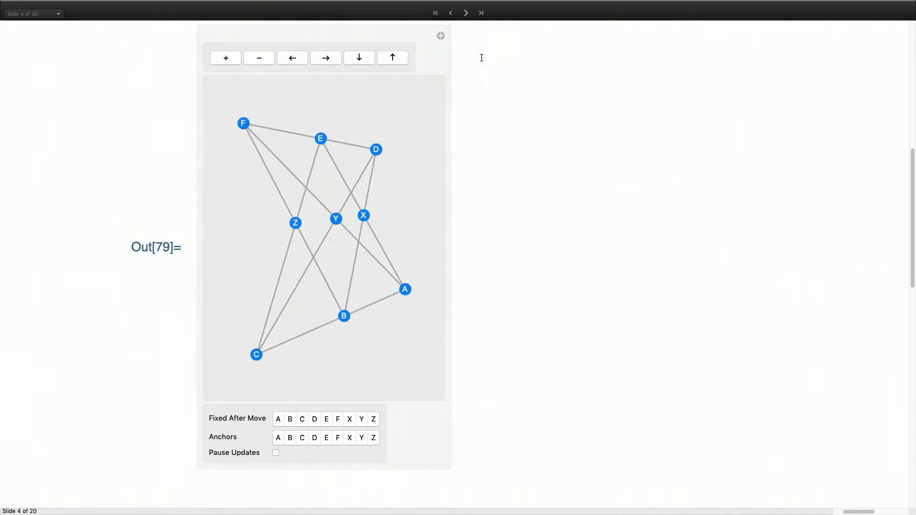
{"action": "scroll", "coordinate": [555, 98], "scroll_direction": "down", "scroll_amount": 10}
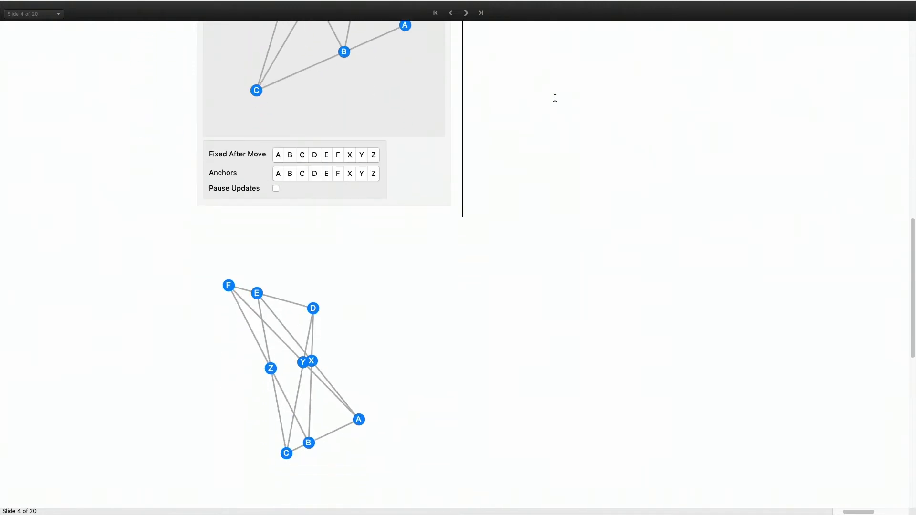
- Run FindGeometricConjectures[pappusPic] showing Z, Y, X collinear, then advance to the Kosnita's Theorem slide
{"action": "scroll", "coordinate": [555, 98], "scroll_direction": "down", "scroll_amount": 7}
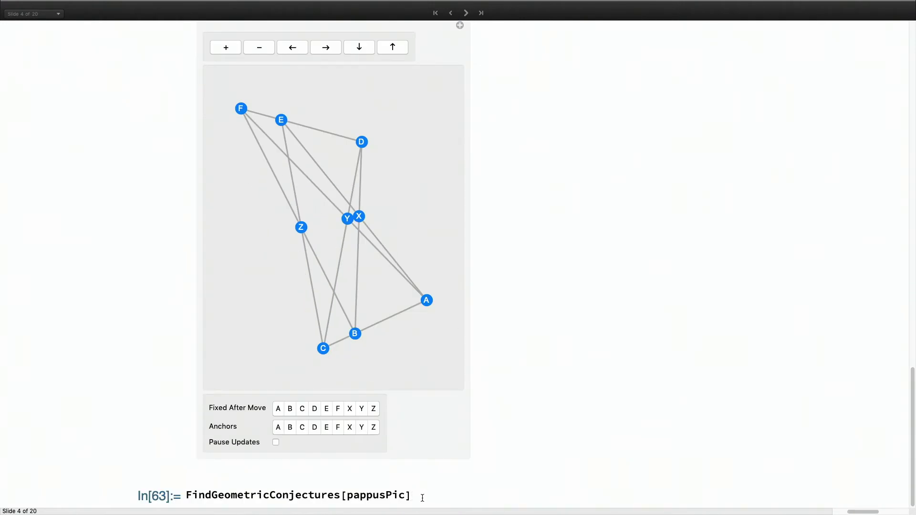
{"action": "key", "text": "shift+Return"}
{"action": "scroll", "coordinate": [422, 498], "scroll_direction": "down", "scroll_amount": 4}
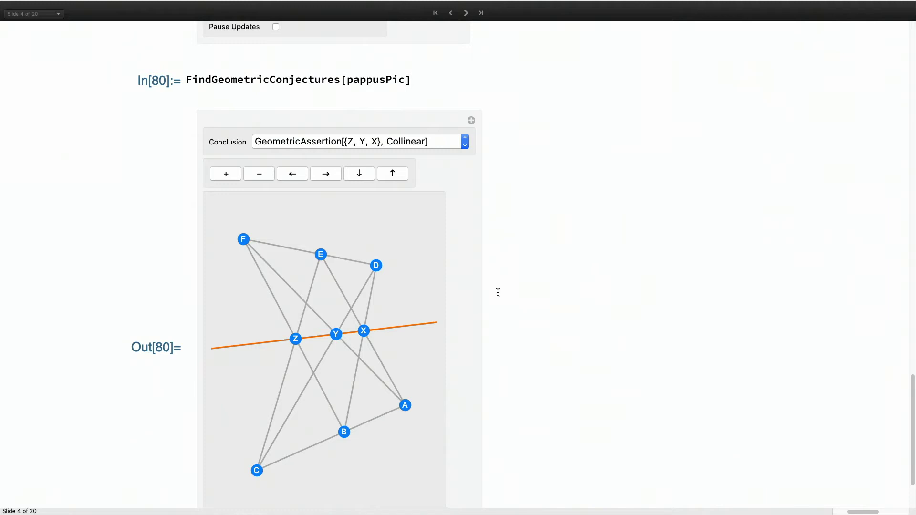
{"action": "scroll", "coordinate": [549, 252], "scroll_direction": "down", "scroll_amount": 3}
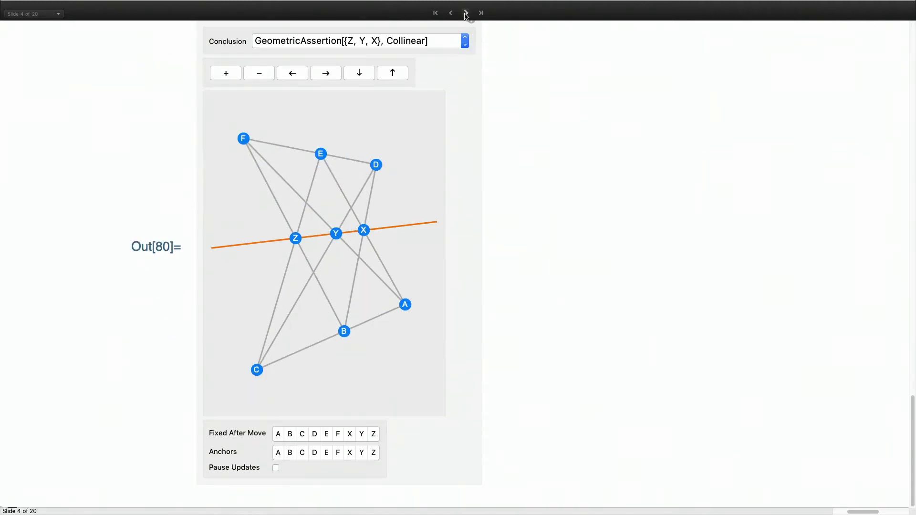
{"action": "left_click", "coordinate": [466, 13]}
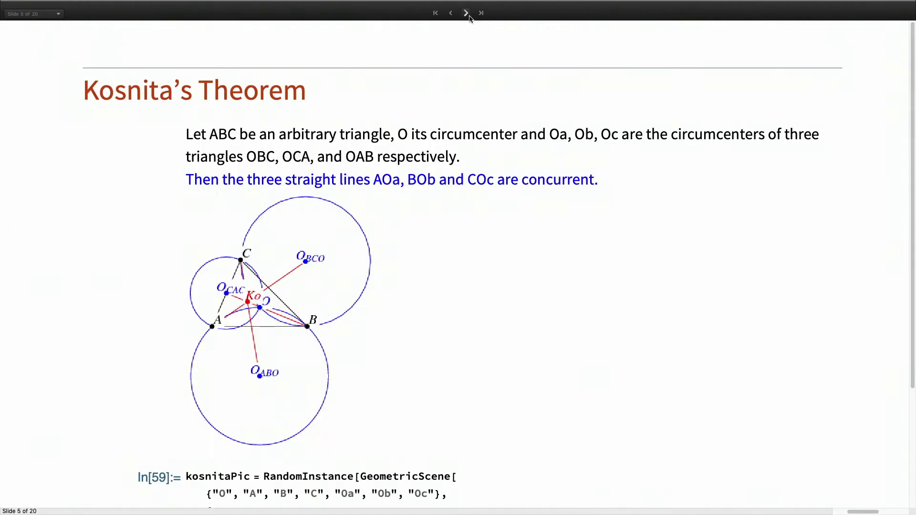
- Evaluate the kosnitaPic RandomInstance cell to draw points O, A, B, C, Oa, Ob, Oc
{"action": "scroll", "coordinate": [487, 94], "scroll_direction": "down", "scroll_amount": 2}
{"action": "right_click", "coordinate": [487, 93]}
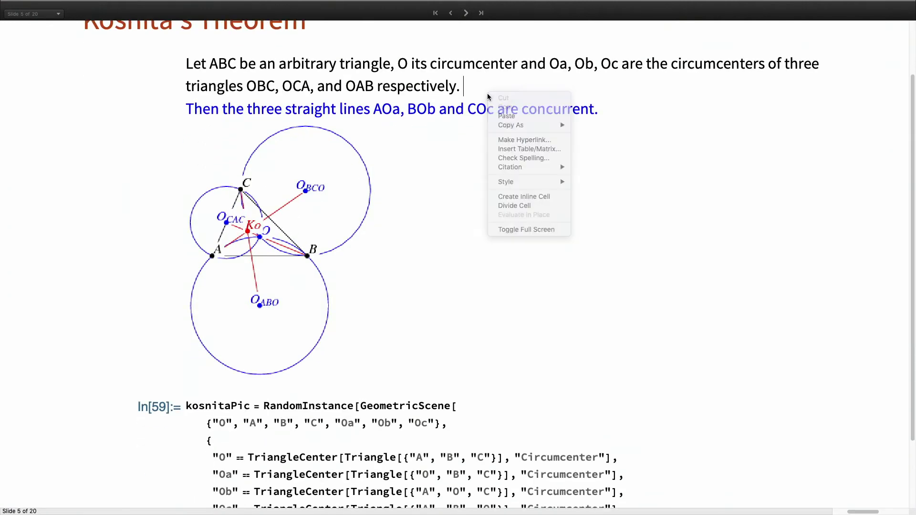
{"action": "left_click", "coordinate": [481, 80]}
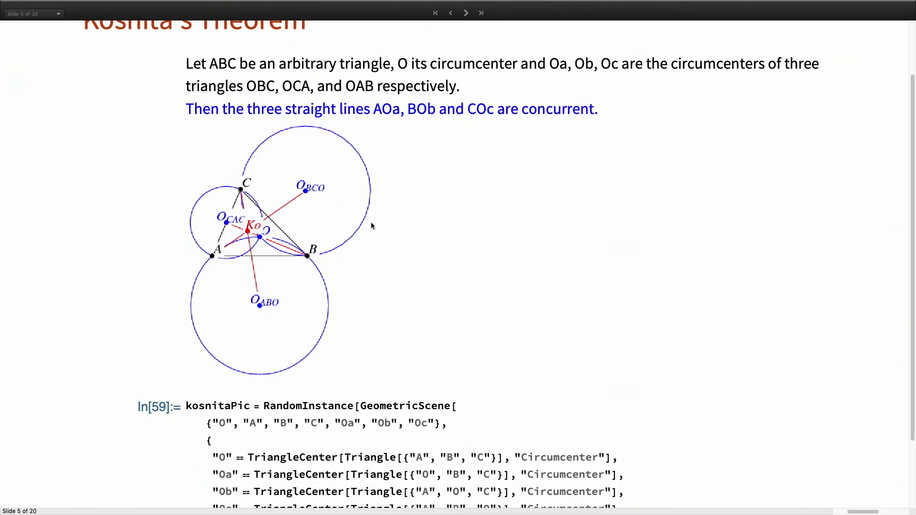
{"action": "scroll", "coordinate": [397, 215], "scroll_direction": "down", "scroll_amount": 3}
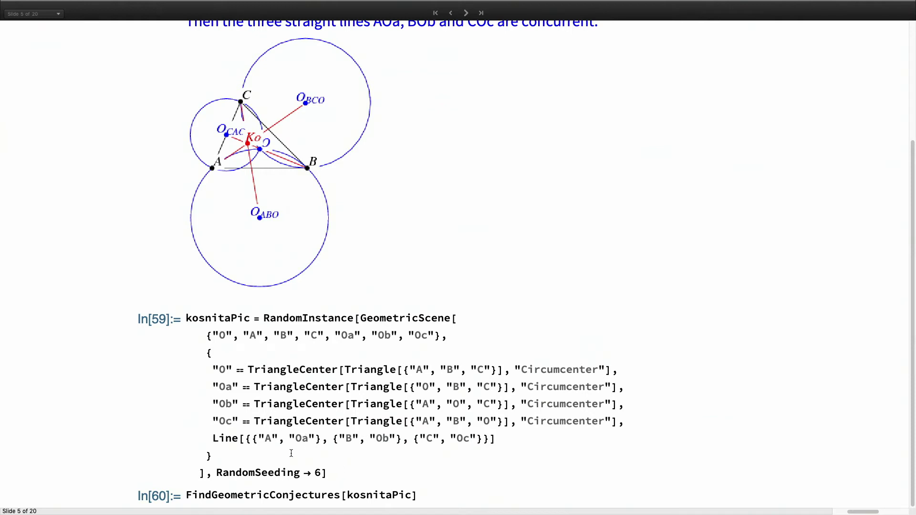
{"action": "left_click", "coordinate": [291, 453]}
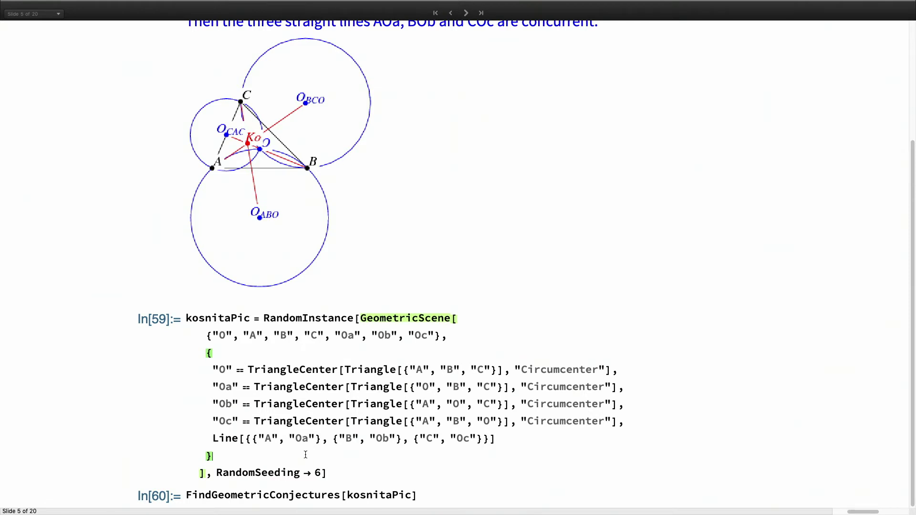
{"action": "key", "text": "shift+Return"}
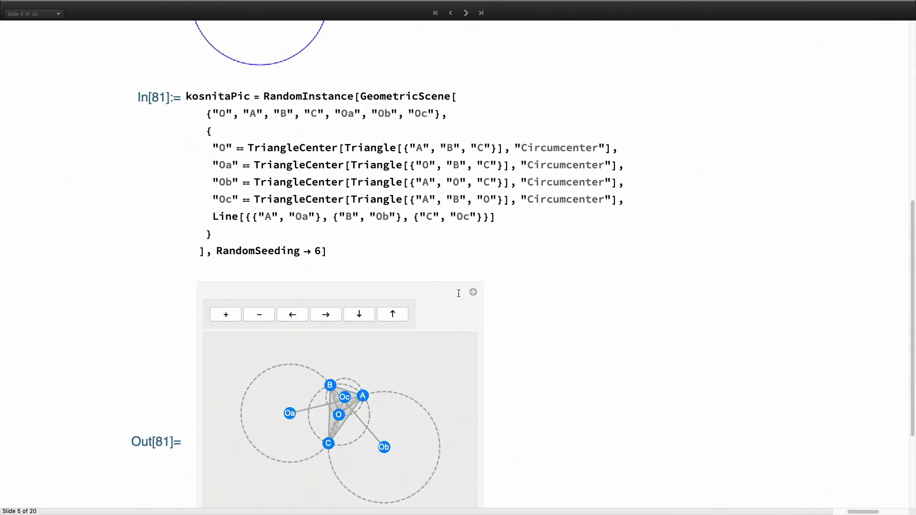
- Re-evaluate kosnitaPic with RandomSeeding → 6, producing Out[82] with lines AOa, BOb, COc
{"action": "left_click", "coordinate": [338, 239]}
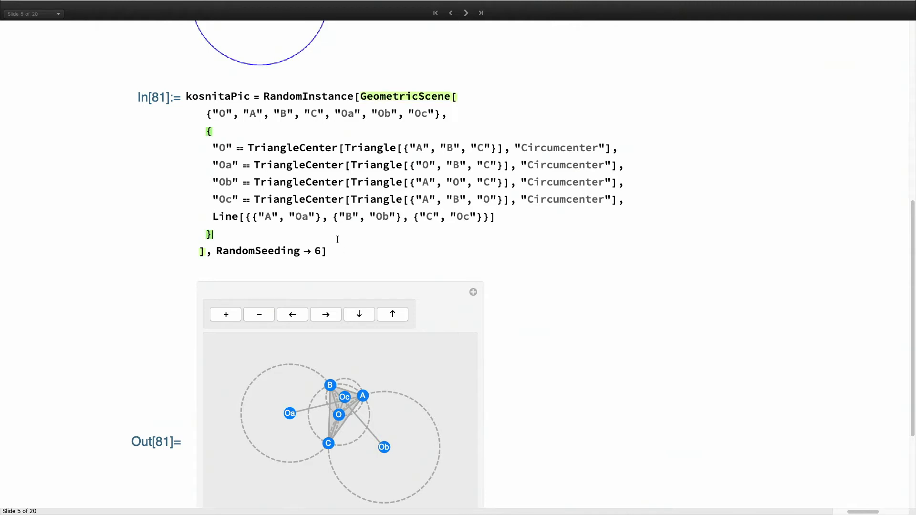
{"action": "key", "text": "shift+Return"}
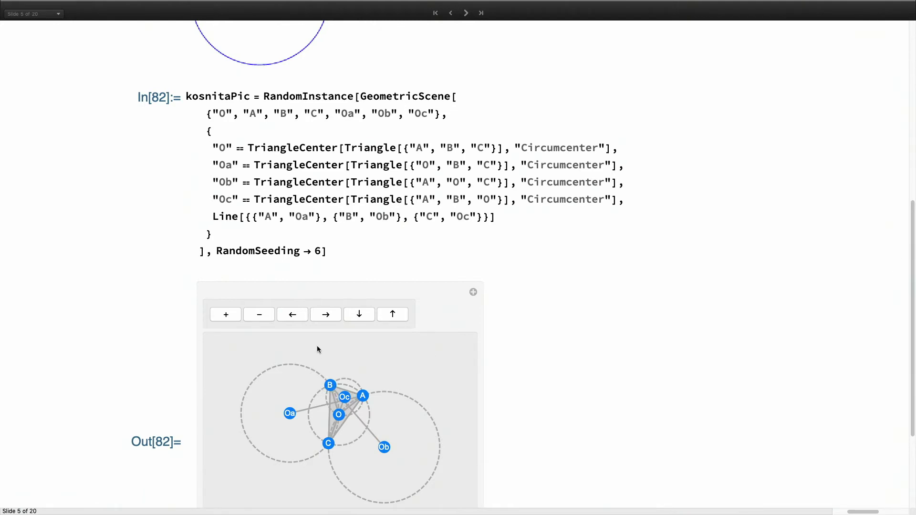
{"action": "scroll", "coordinate": [455, 304], "scroll_direction": "down", "scroll_amount": 5}
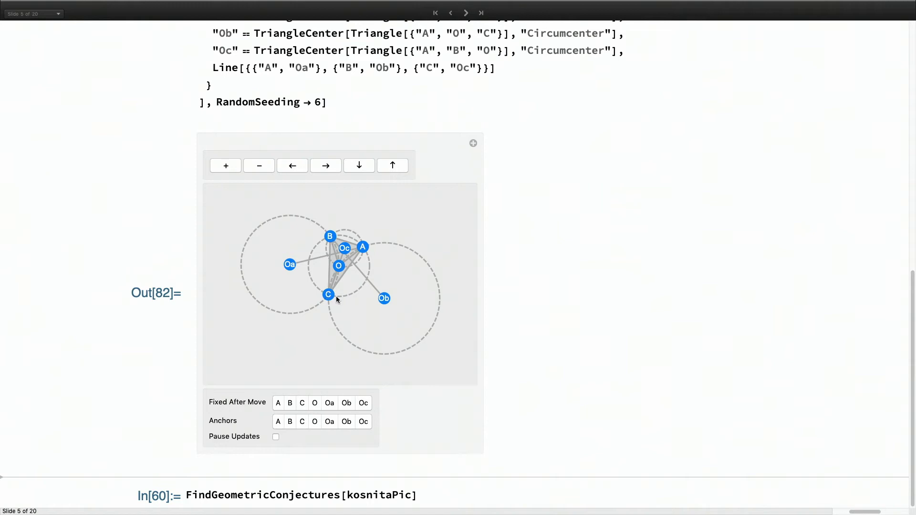
- Anchor points B and C, then drag A up and right so Ob falls outside triangle ABC
{"action": "left_click", "coordinate": [295, 423]}
{"action": "left_click", "coordinate": [305, 424]}
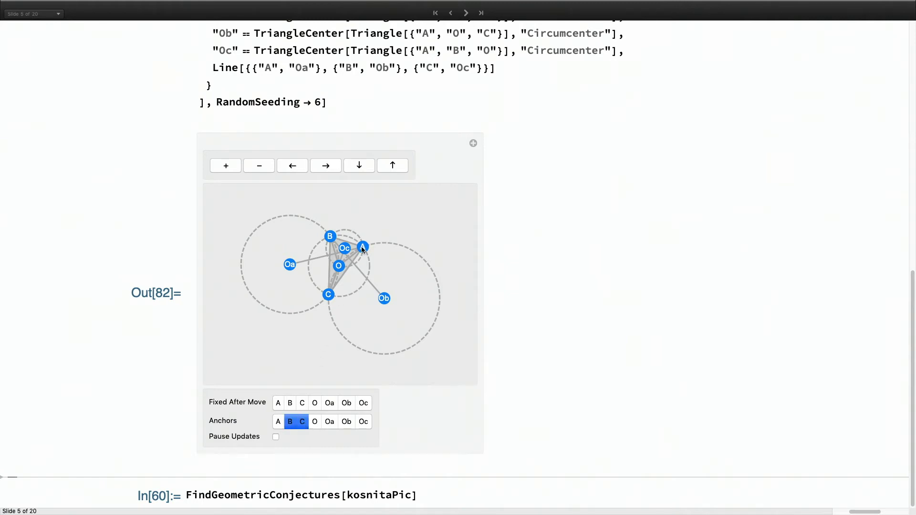
{"action": "left_click_drag", "start_coordinate": [363, 248], "coordinate": [383, 241]}
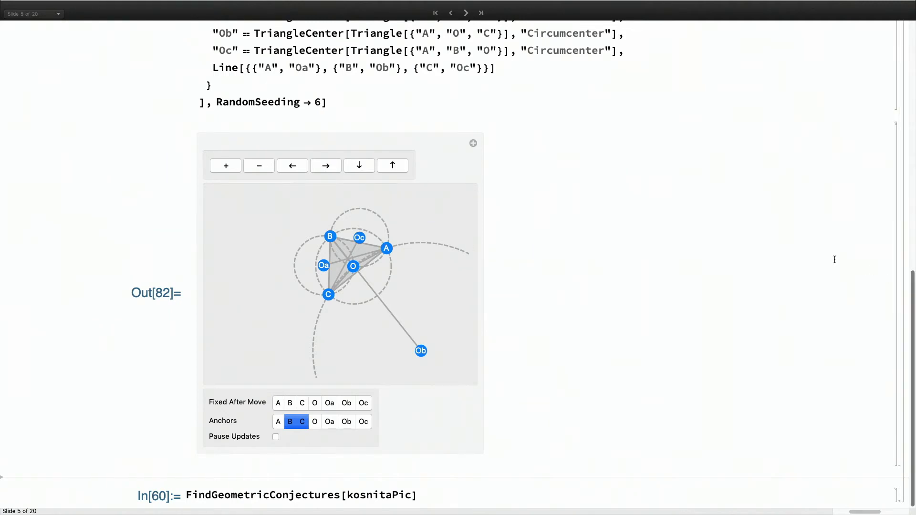
{"action": "scroll", "coordinate": [835, 259], "scroll_direction": "up", "scroll_amount": 4}
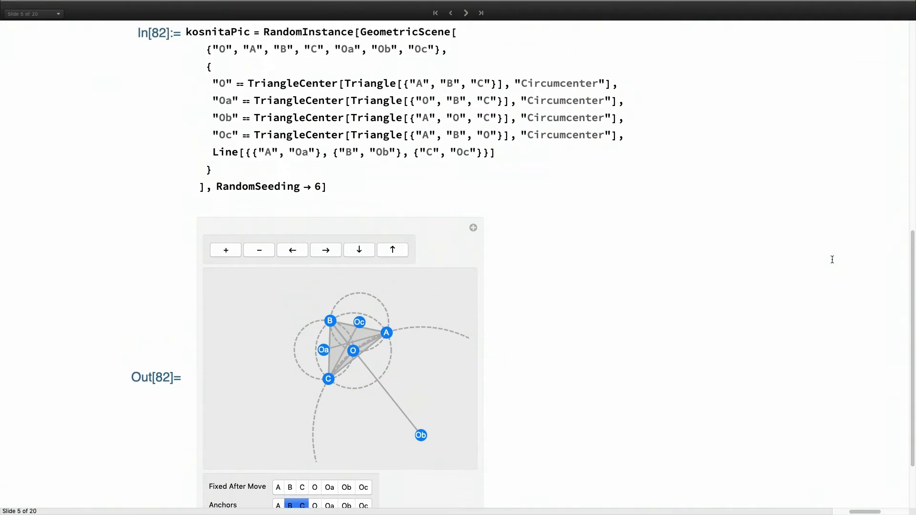
{"action": "scroll", "coordinate": [542, 148], "scroll_direction": "down", "scroll_amount": 4}
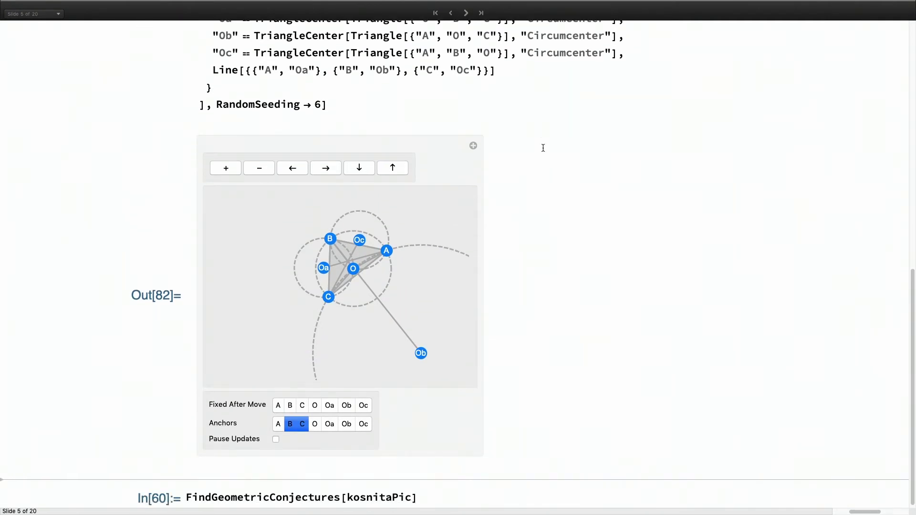
{"action": "scroll", "coordinate": [543, 148], "scroll_direction": "up", "scroll_amount": 3}
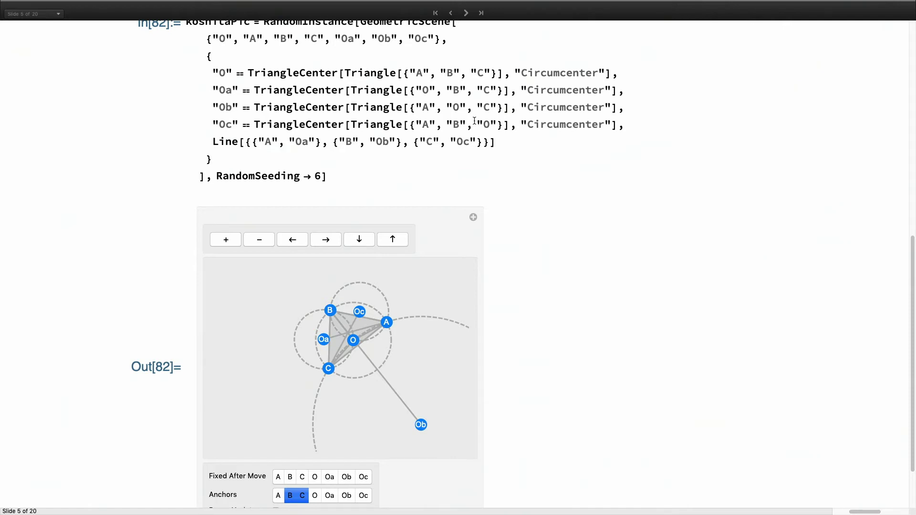
{"action": "scroll", "coordinate": [475, 121], "scroll_direction": "down", "scroll_amount": 3}
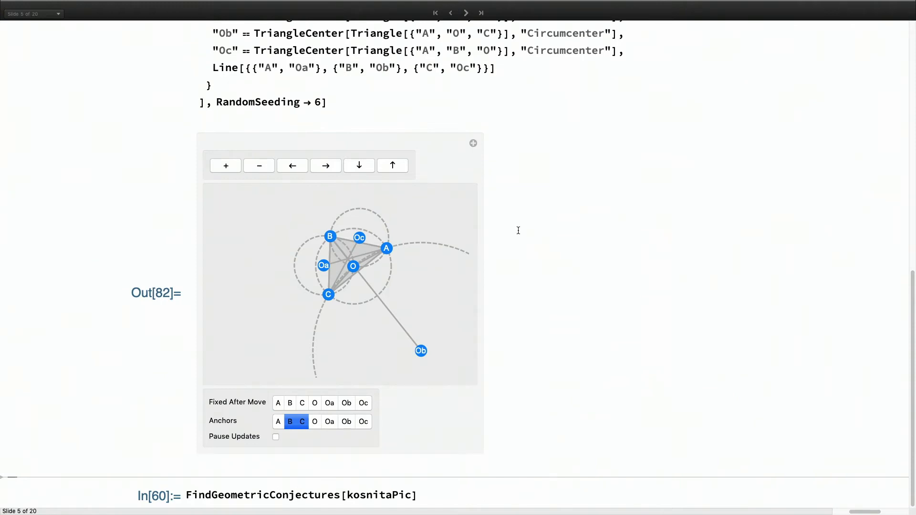
{"action": "left_click", "coordinate": [433, 494]}
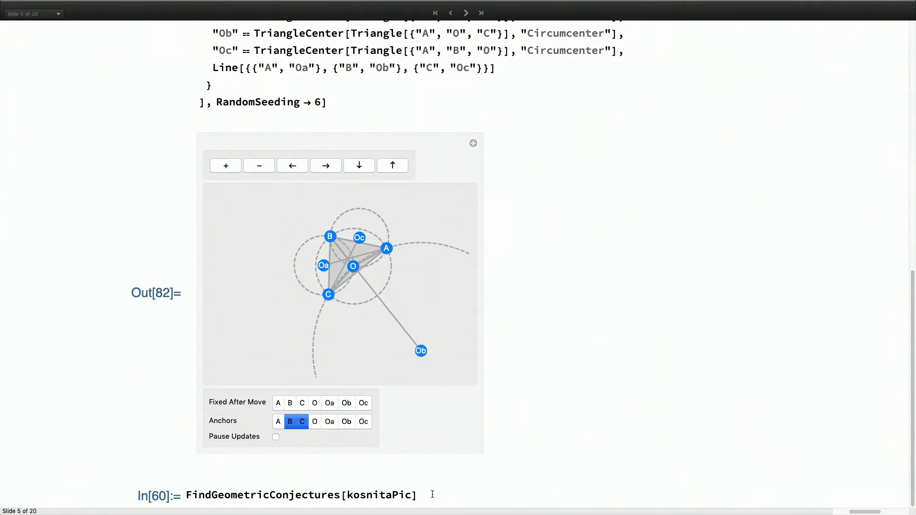
- Run FindGeometricConjectures[kosnitaPic], finding BOb, COc, OaA concurrent, then go to slide 6
{"action": "key", "text": "shift+Return"}
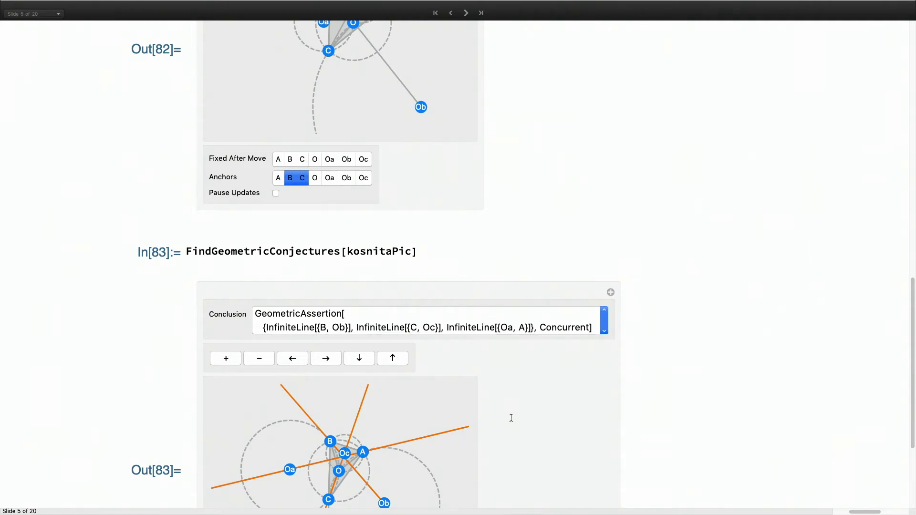
{"action": "scroll", "coordinate": [511, 418], "scroll_direction": "down", "scroll_amount": 5}
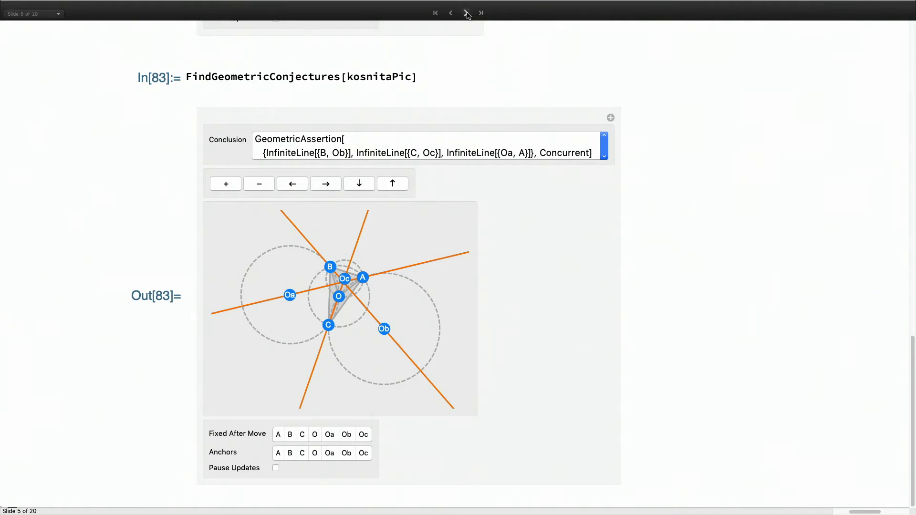
{"action": "left_click", "coordinate": [467, 13]}
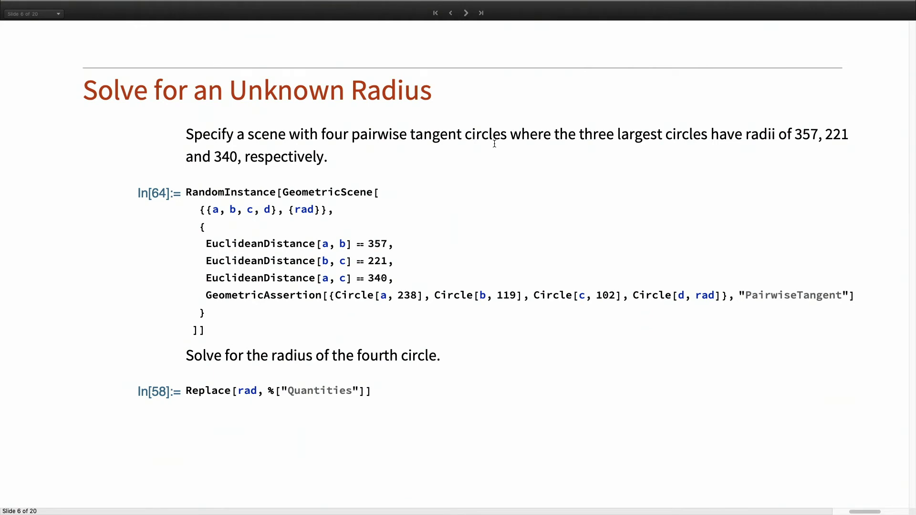
- Evaluate the four tangent circles scene, drawing circles a, b, c with small circle d between them
{"action": "left_click", "coordinate": [486, 215]}
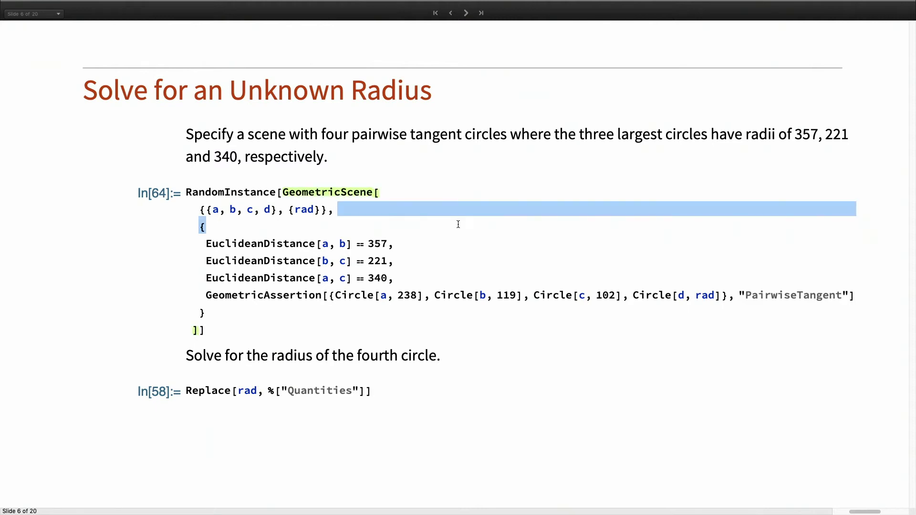
{"action": "left_click", "coordinate": [419, 233]}
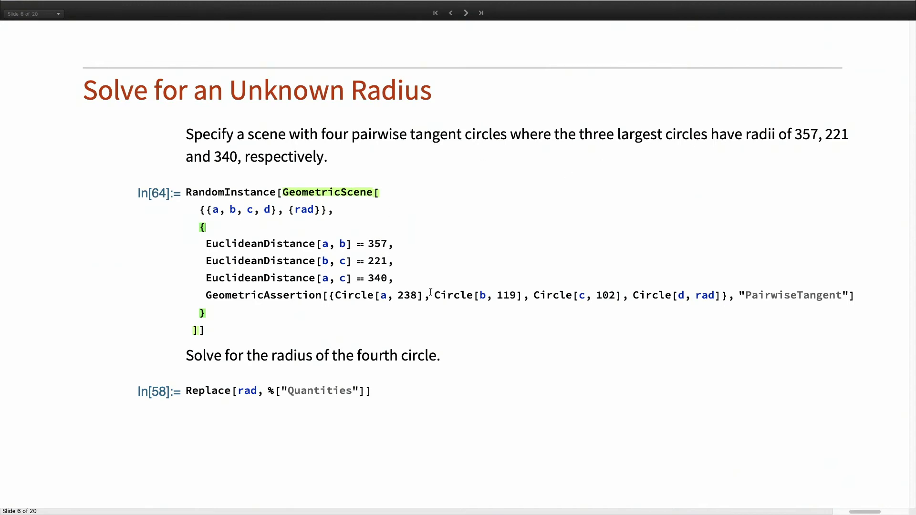
{"action": "left_click", "coordinate": [400, 262]}
{"action": "key", "text": "shift+Return"}
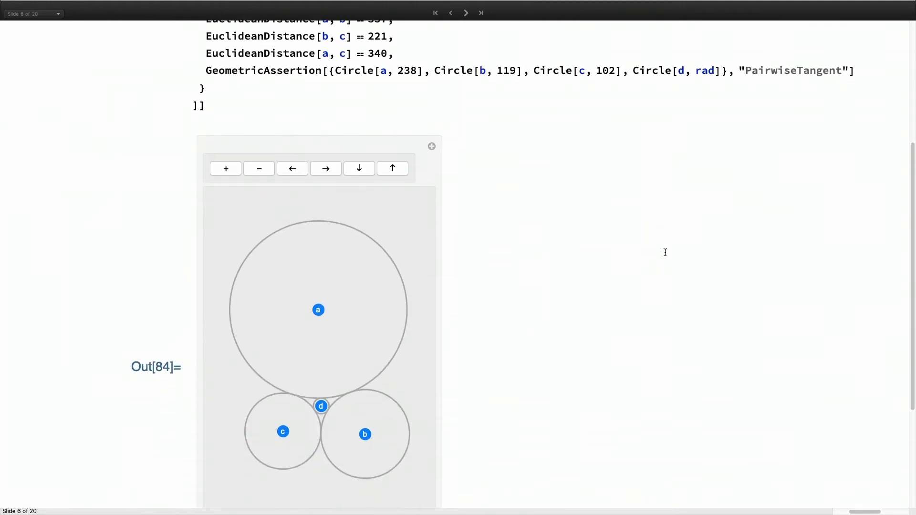
- Zoom in on the Out[84] diagram of circles a, b, c (radii 238, 119, 102) around circle d
{"action": "right_click", "coordinate": [665, 252]}
{"action": "left_click", "coordinate": [565, 238]}
{"action": "scroll", "coordinate": [565, 239], "scroll_direction": "down", "scroll_amount": 2}
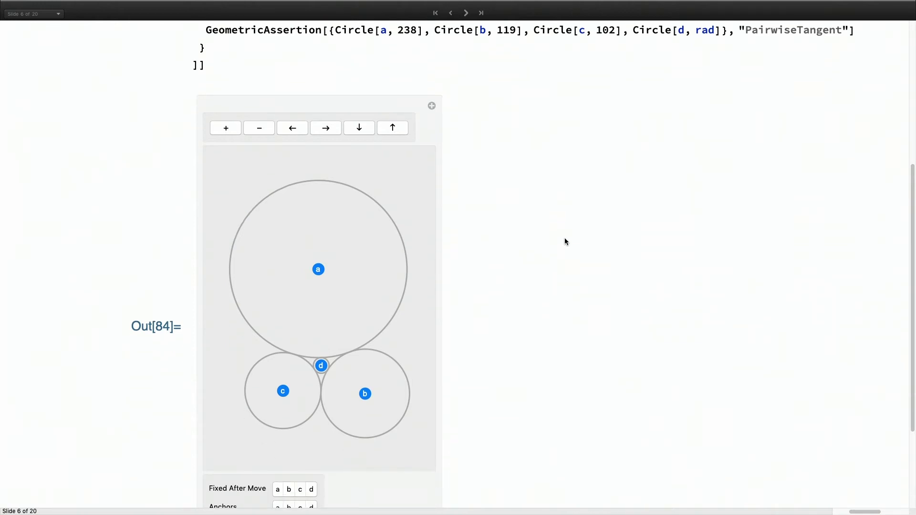
{"action": "right_click", "coordinate": [565, 239]}
{"action": "left_click", "coordinate": [517, 207]}
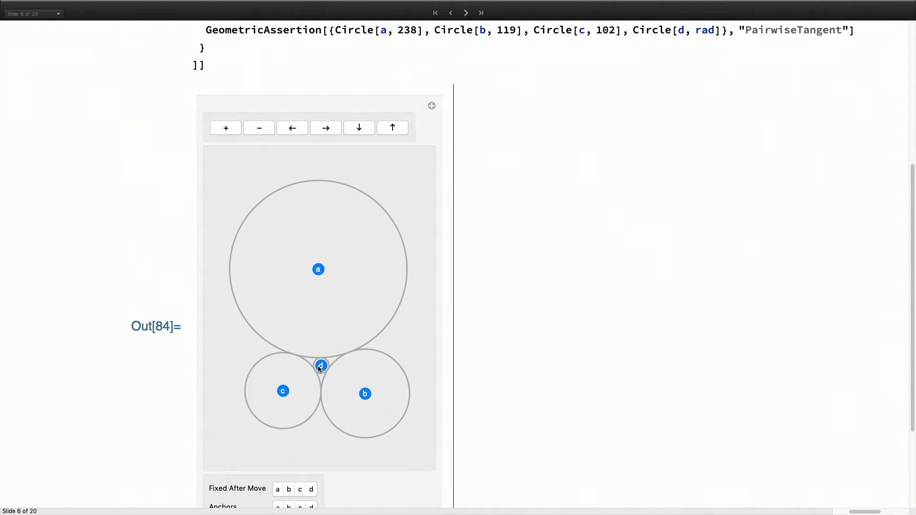
{"action": "left_click", "coordinate": [227, 129]}
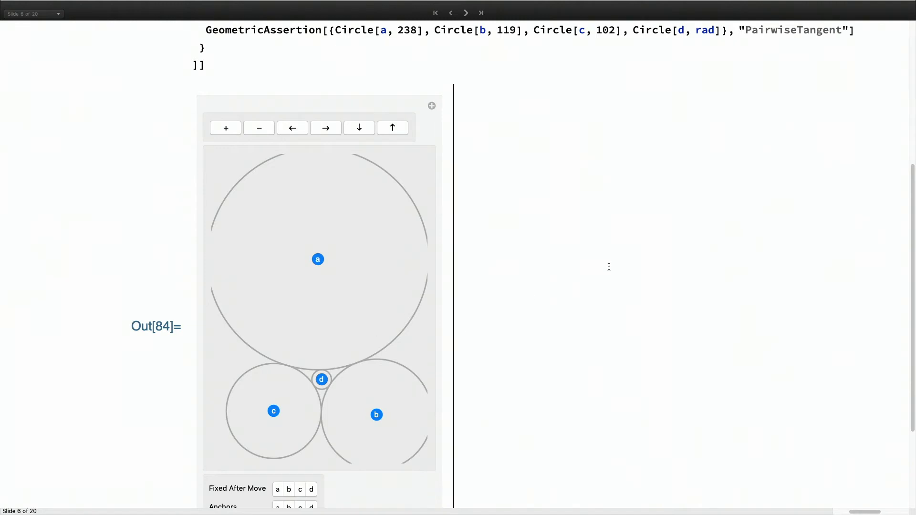
{"action": "scroll", "coordinate": [609, 267], "scroll_direction": "down", "scroll_amount": 3}
{"action": "scroll", "coordinate": [609, 266], "scroll_direction": "down", "scroll_amount": 2}
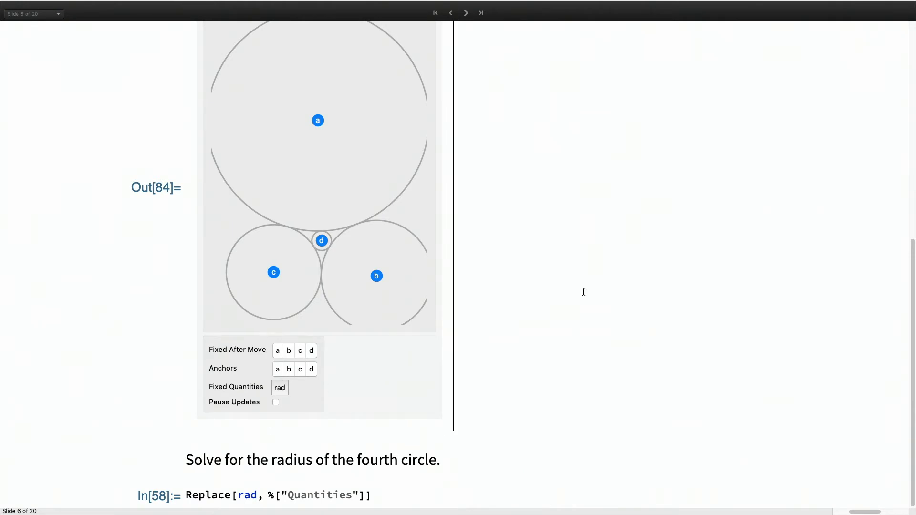
{"action": "scroll", "coordinate": [583, 292], "scroll_direction": "up", "scroll_amount": 5}
{"action": "scroll", "coordinate": [583, 292], "scroll_direction": "up", "scroll_amount": 2}
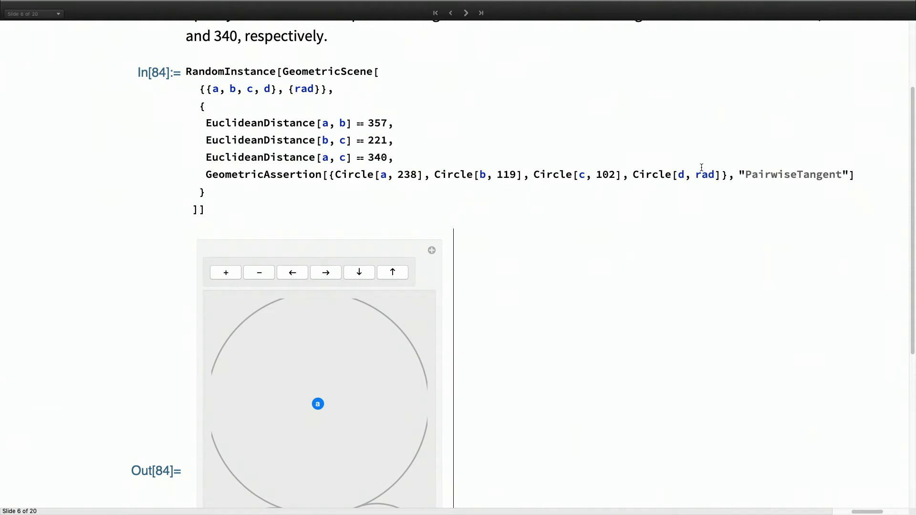
{"action": "scroll", "coordinate": [686, 201], "scroll_direction": "down", "scroll_amount": 5}
- Evaluate Replace[rad, %['Quantities']] to get the fourth circle's radius, 21
{"action": "right_click", "coordinate": [685, 200]}
{"action": "key", "text": "Escape"}
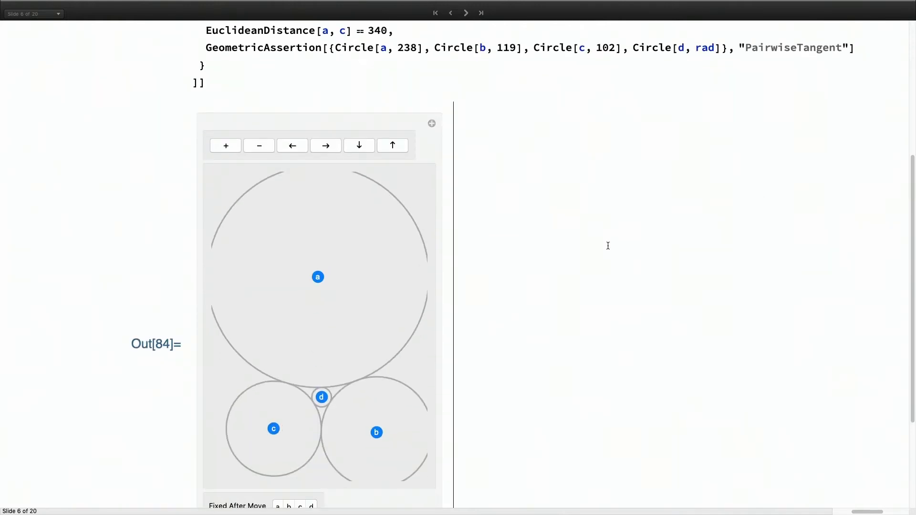
{"action": "scroll", "coordinate": [608, 246], "scroll_direction": "down", "scroll_amount": 6}
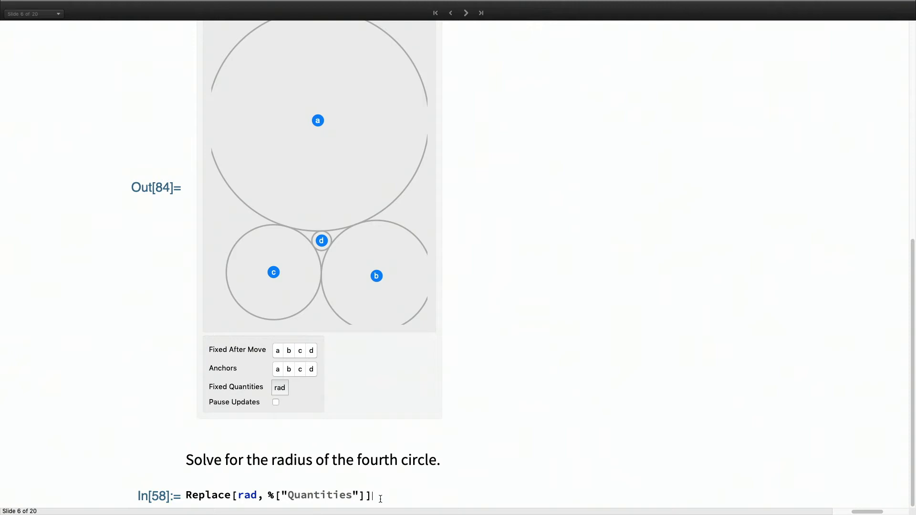
{"action": "key", "text": "shift+Return"}
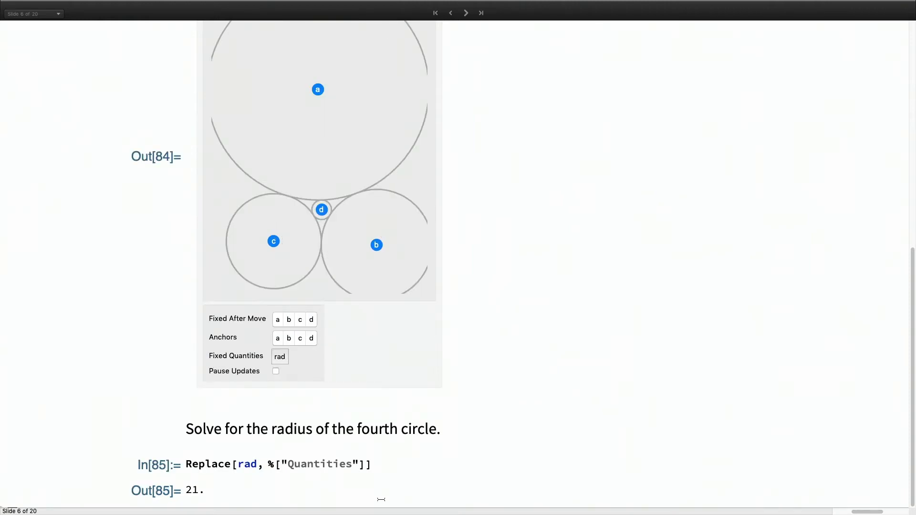
- Advance to slide 7, 'Constructions from Euclid's Elements'
{"action": "scroll", "coordinate": [549, 326], "scroll_direction": "up", "scroll_amount": 5}
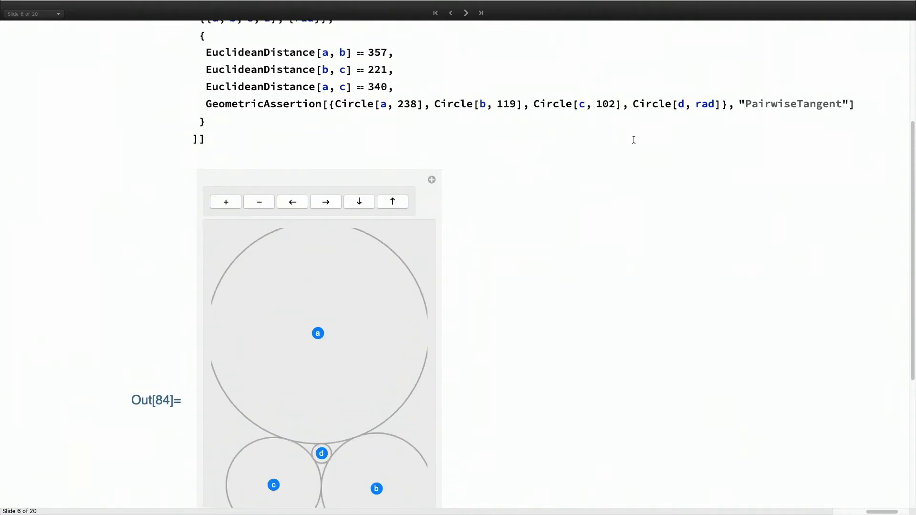
{"action": "scroll", "coordinate": [590, 196], "scroll_direction": "down", "scroll_amount": 5}
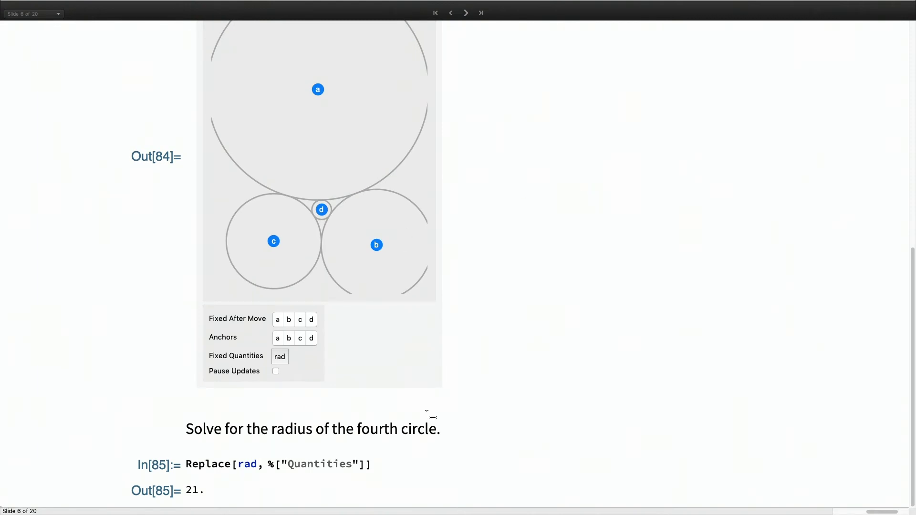
{"action": "left_click", "coordinate": [466, 14]}
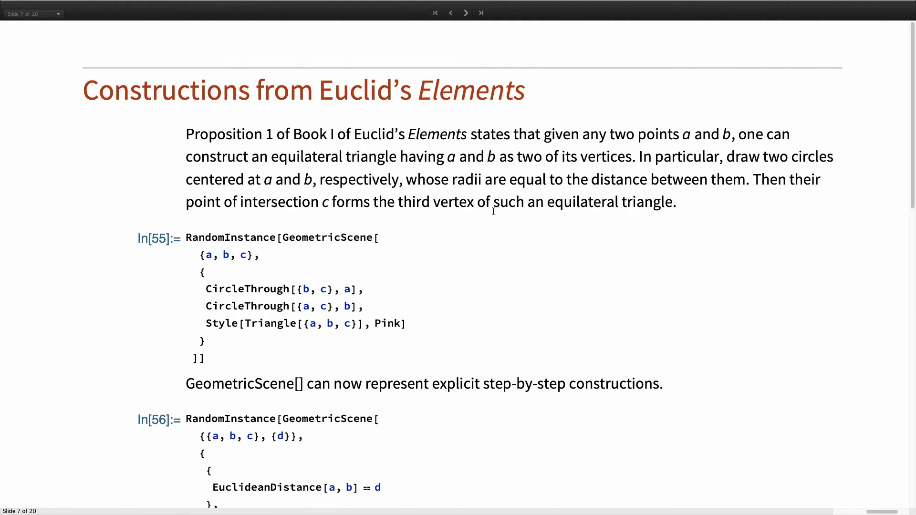
- Evaluate the Proposition 1 equilateral triangle construction, drawing triangle abc as Out[86], and scroll below it
{"action": "left_click", "coordinate": [380, 299]}
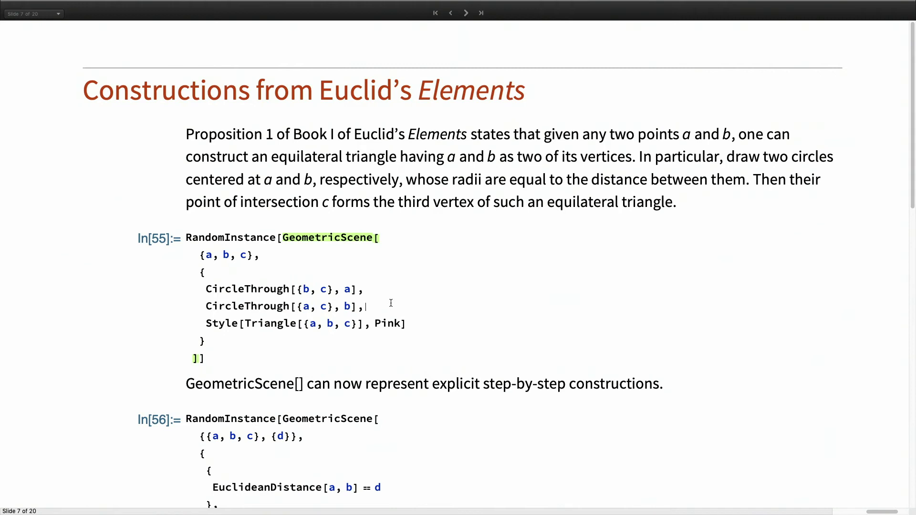
{"action": "key", "text": "shift+Return"}
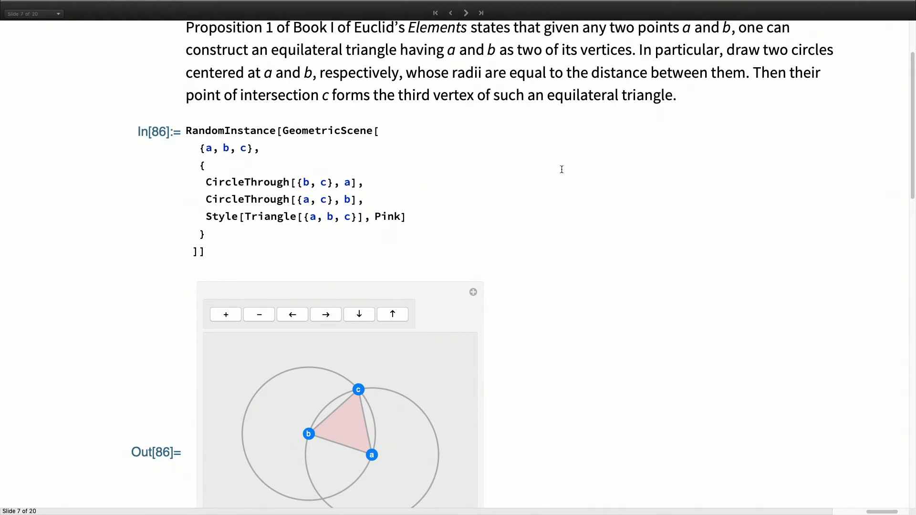
{"action": "scroll", "coordinate": [568, 185], "scroll_direction": "down", "scroll_amount": 10}
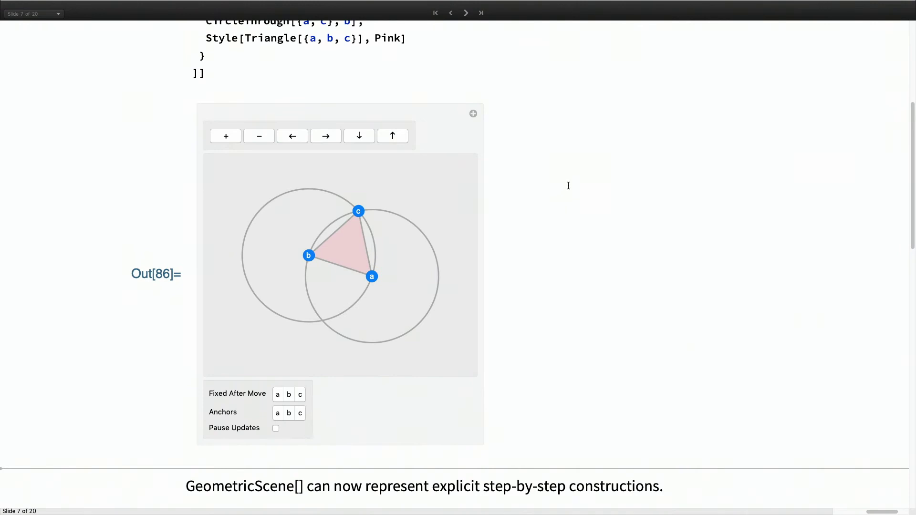
{"action": "scroll", "coordinate": [568, 185], "scroll_direction": "down", "scroll_amount": 3}
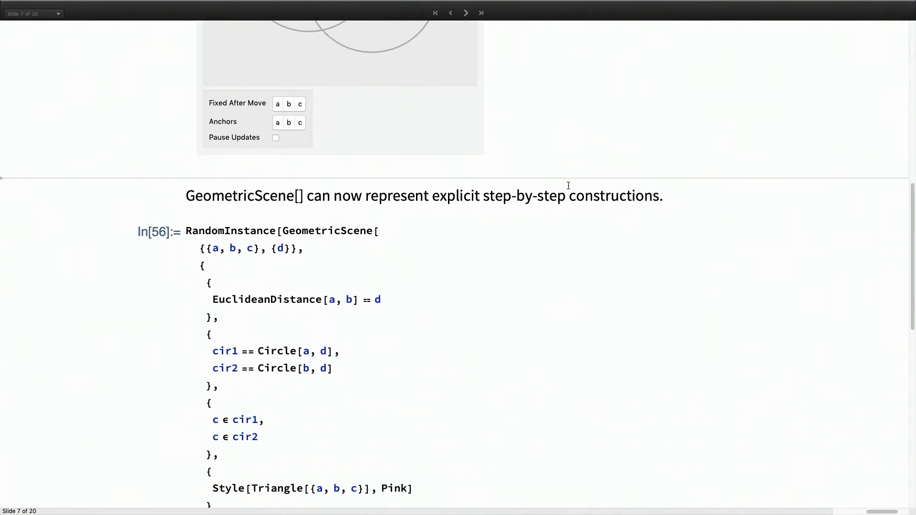
- Evaluate the step-by-step RandomInstance[GeometricScene[...]] cell to produce the four-step triangle scene Out[87]
{"action": "scroll", "coordinate": [568, 185], "scroll_direction": "down", "scroll_amount": 3}
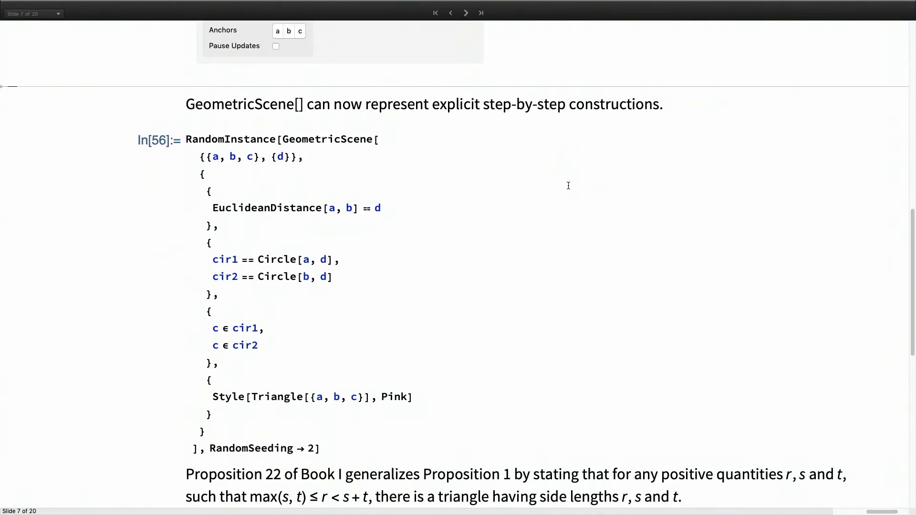
{"action": "right_click", "coordinate": [568, 186]}
{"action": "left_click", "coordinate": [409, 190]}
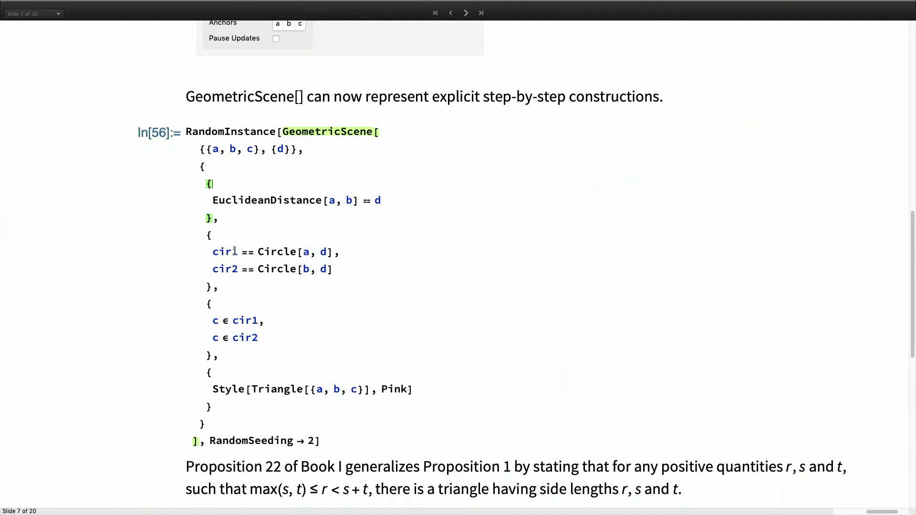
{"action": "mouse_move", "coordinate": [297, 245]}
{"action": "left_click", "coordinate": [286, 337]}
{"action": "key", "text": "shift+Return"}
{"action": "scroll", "coordinate": [286, 338], "scroll_direction": "down", "scroll_amount": 5}
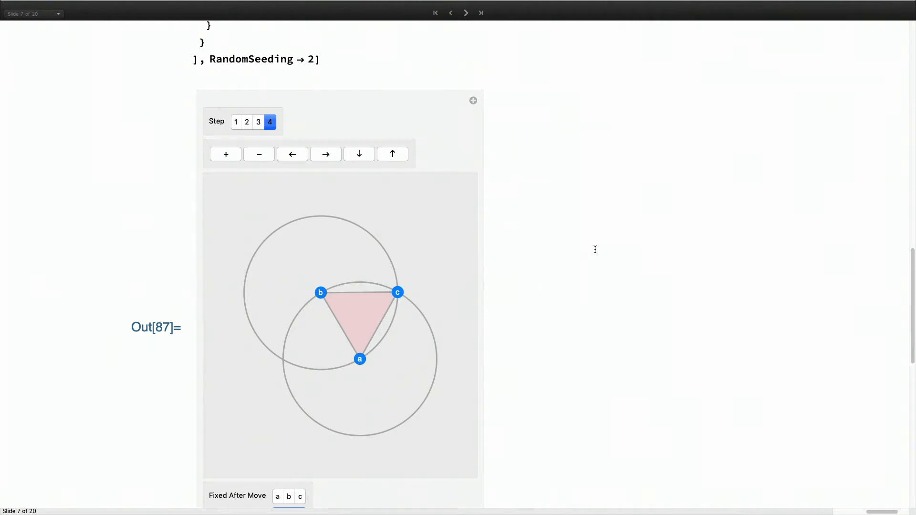
{"action": "scroll", "coordinate": [632, 193], "scroll_direction": "down", "scroll_amount": 8}
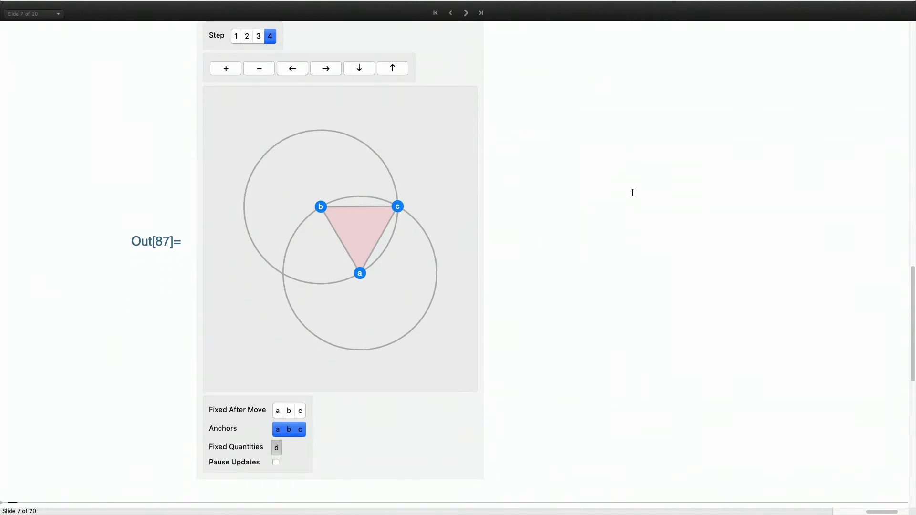
{"action": "scroll", "coordinate": [632, 193], "scroll_direction": "down", "scroll_amount": 4}
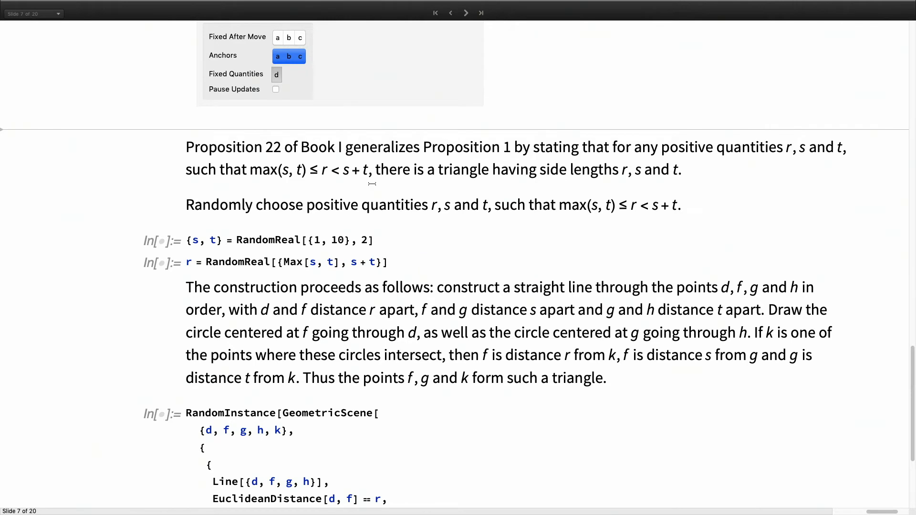
{"action": "scroll", "coordinate": [373, 181], "scroll_direction": "down", "scroll_amount": 3}
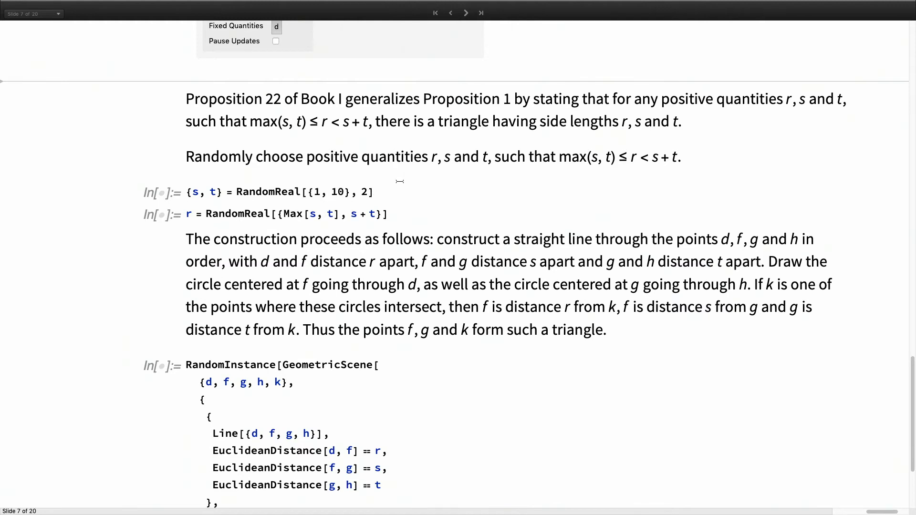
- Evaluate the {s, t} and r RandomReal cells, giving {5.95258, 1.09111} and 6.79916
{"action": "left_click", "coordinate": [384, 190]}
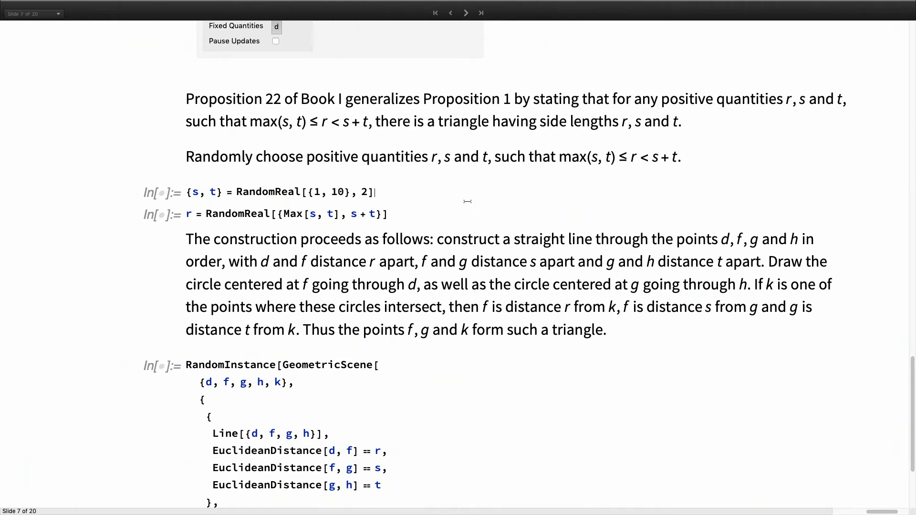
{"action": "key", "text": "shift+Return"}
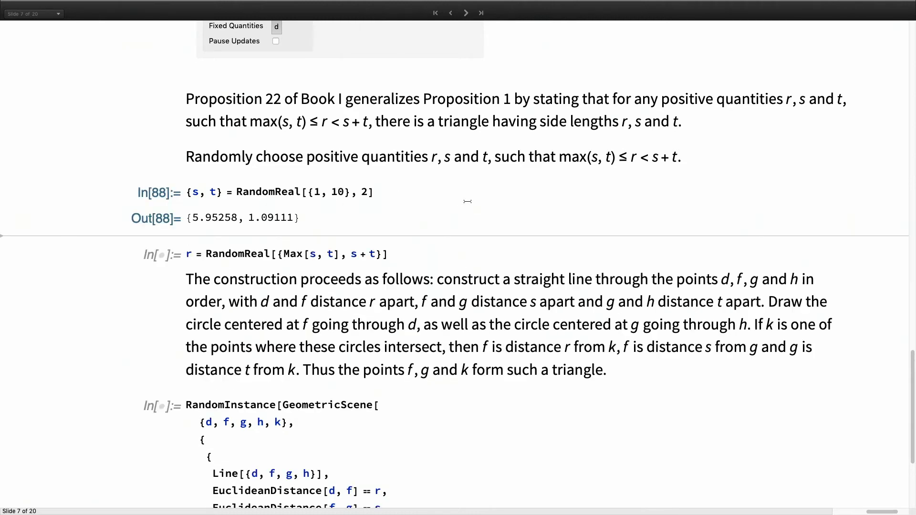
{"action": "left_click", "coordinate": [406, 251]}
{"action": "key", "text": "shift+Return"}
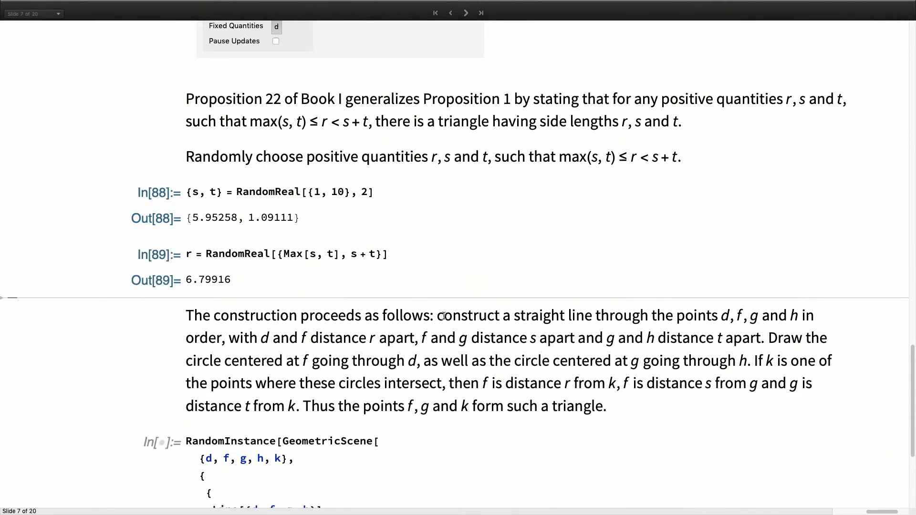
{"action": "scroll", "coordinate": [443, 316], "scroll_direction": "down", "scroll_amount": 5}
{"action": "scroll", "coordinate": [443, 316], "scroll_direction": "down", "scroll_amount": 2}
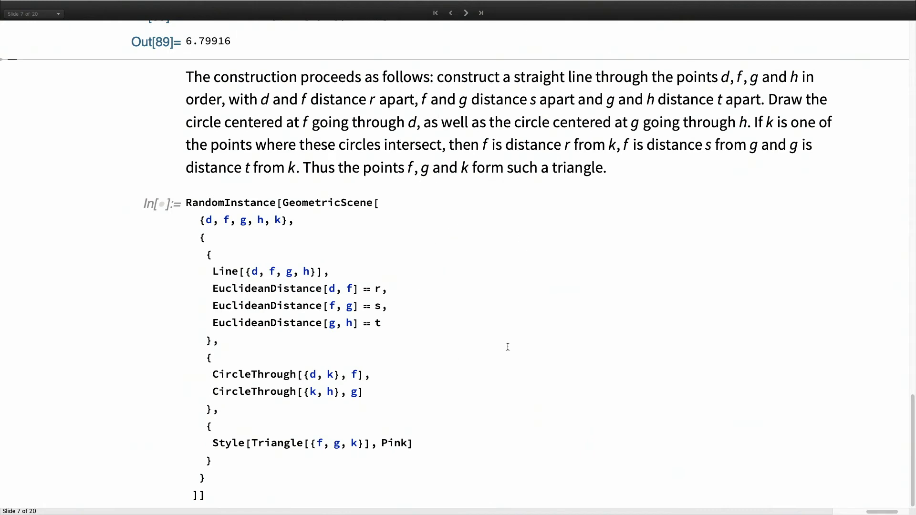
- Put the caret in the Proposition 22 RandomInstance[GeometricScene[{d, f, g, h, k}, ...]] cell
{"action": "left_click", "coordinate": [375, 357]}
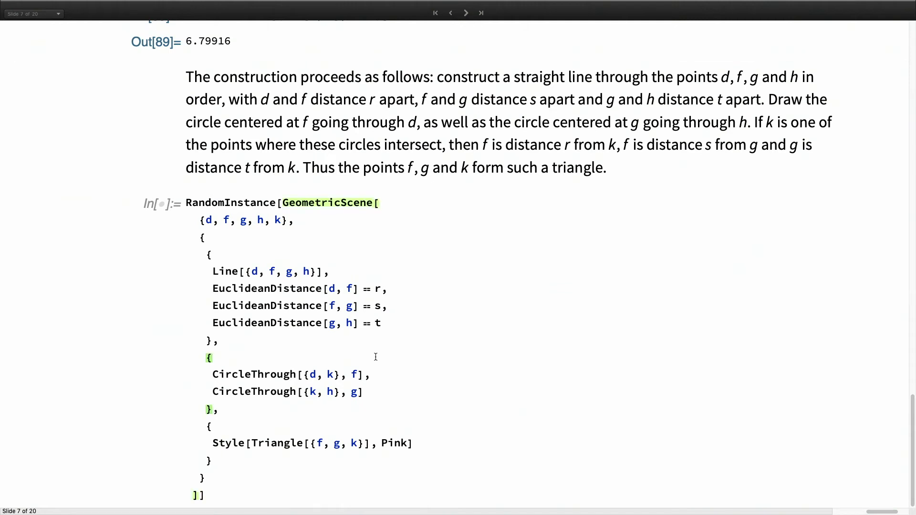
- Evaluate the Proposition 22 construction, producing Out[91] with thin pink triangle f, g, k
{"action": "key", "text": "shift+Return"}
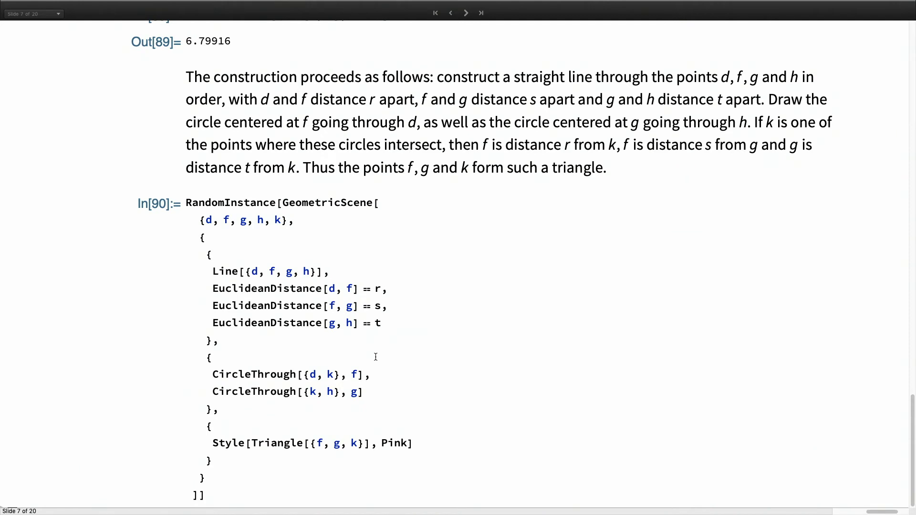
{"action": "left_click", "coordinate": [236, 339]}
{"action": "key", "text": "shift+Return"}
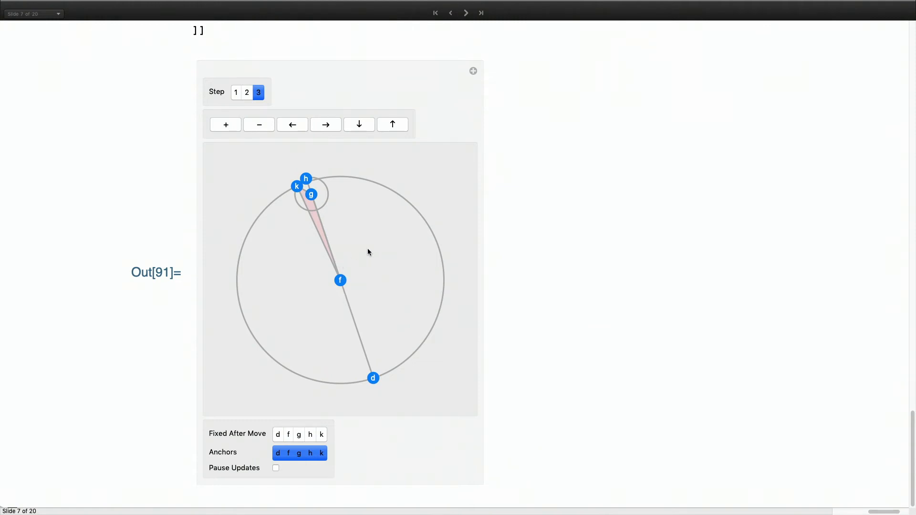
{"action": "scroll", "coordinate": [335, 238], "scroll_direction": "up", "scroll_amount": 15}
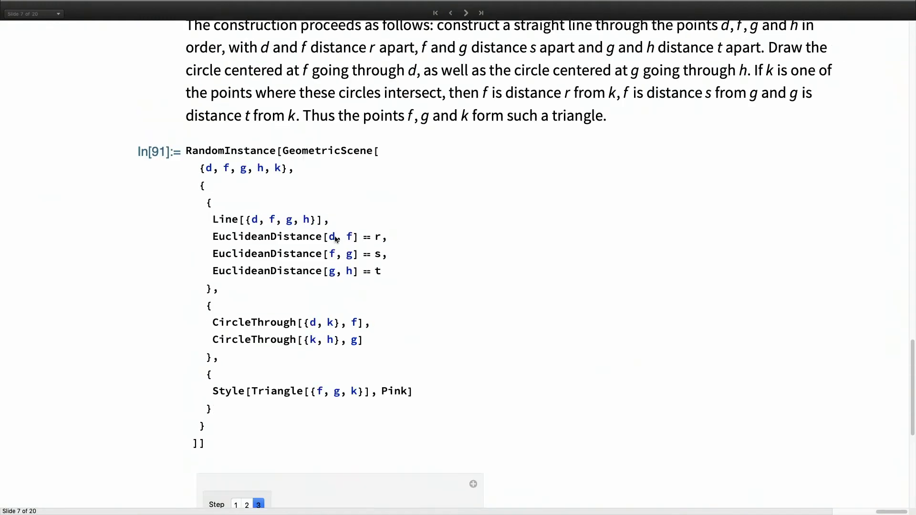
{"action": "left_click", "coordinate": [382, 165]}
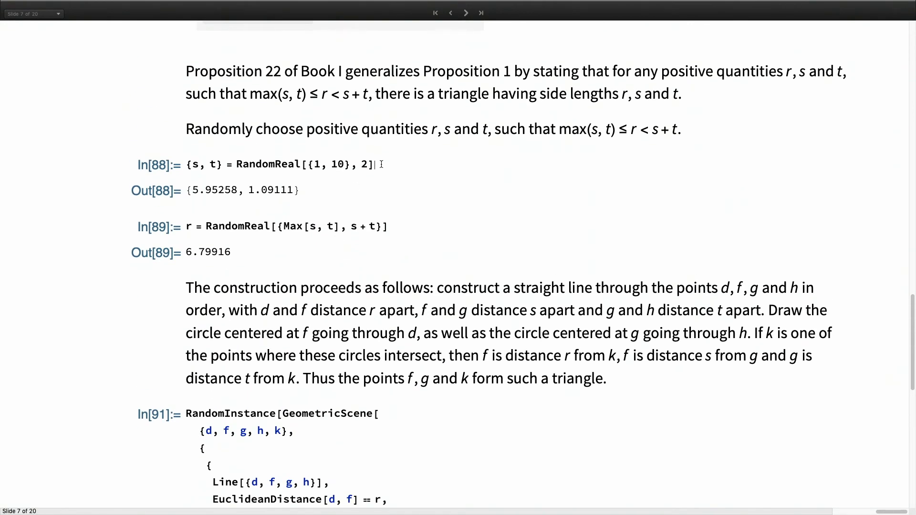
- Draw new random s, t and r values and redraw the Proposition 22 triangle scene
{"action": "key", "text": "shift+Return"}
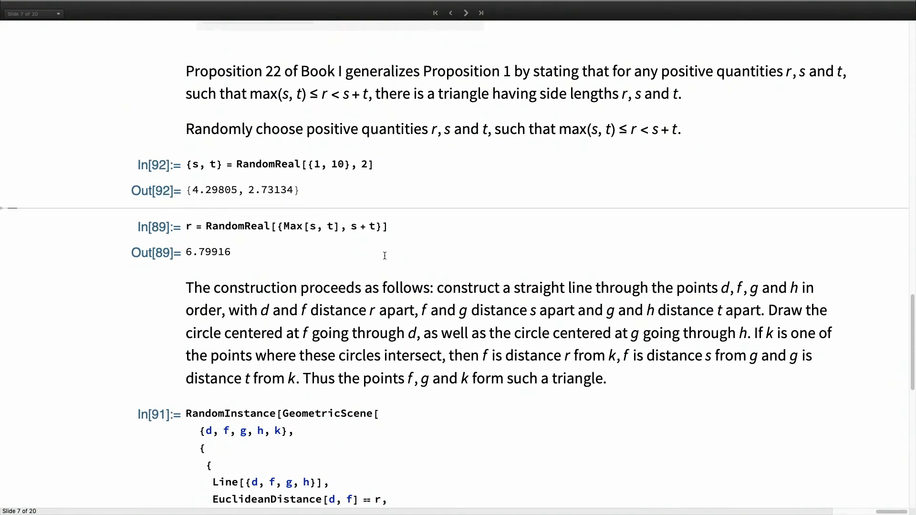
{"action": "left_click", "coordinate": [404, 224]}
{"action": "key", "text": "shift+Return"}
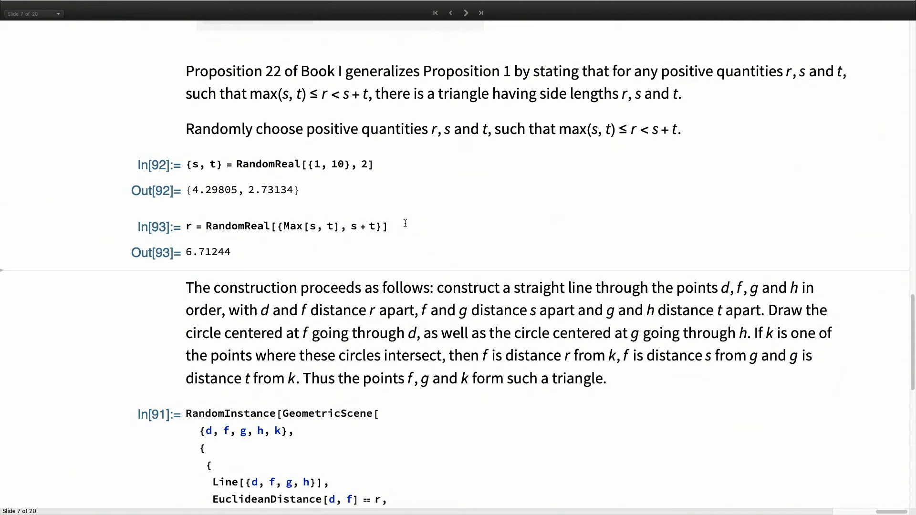
{"action": "scroll", "coordinate": [405, 224], "scroll_direction": "down", "scroll_amount": 10}
{"action": "left_click", "coordinate": [389, 187]}
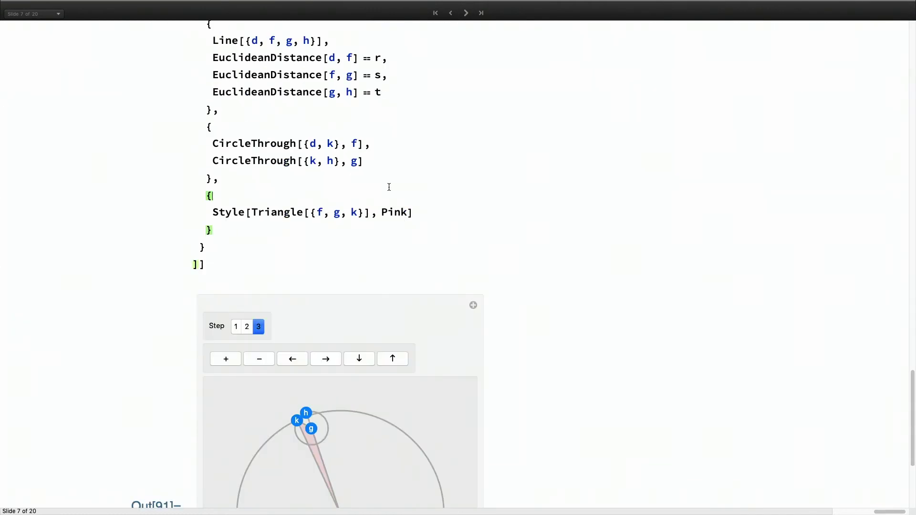
{"action": "key", "text": "shift+Return"}
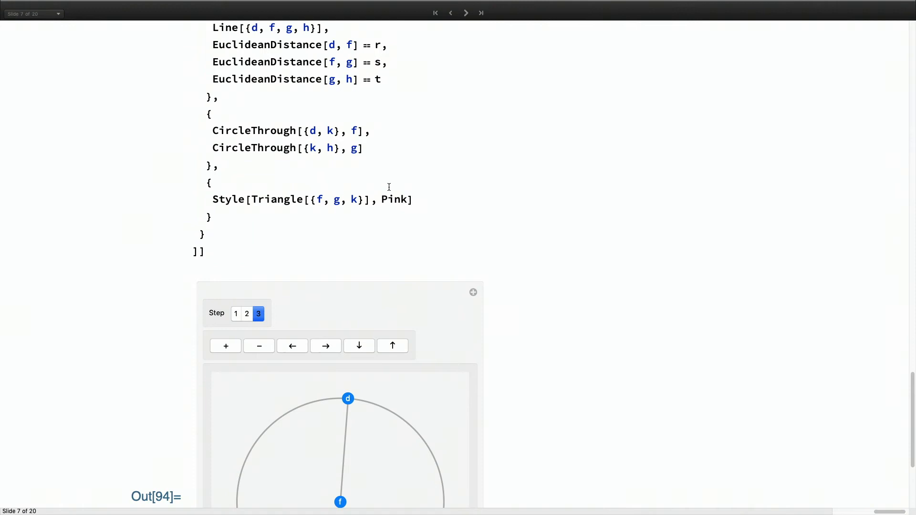
{"action": "scroll", "coordinate": [389, 187], "scroll_direction": "down", "scroll_amount": 5}
- Advance to slide 8, 'A Preview of FindGeometricProof[ ]'
{"action": "right_click", "coordinate": [389, 189]}
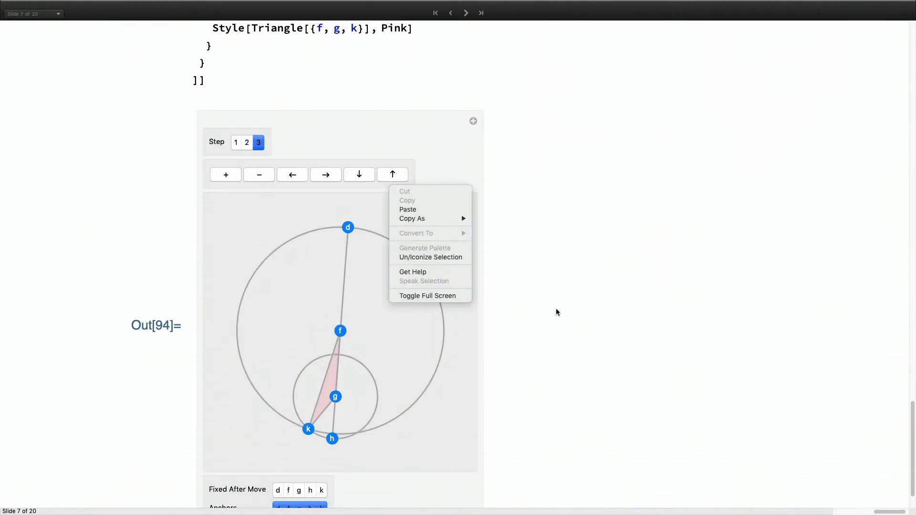
{"action": "left_click", "coordinate": [570, 392]}
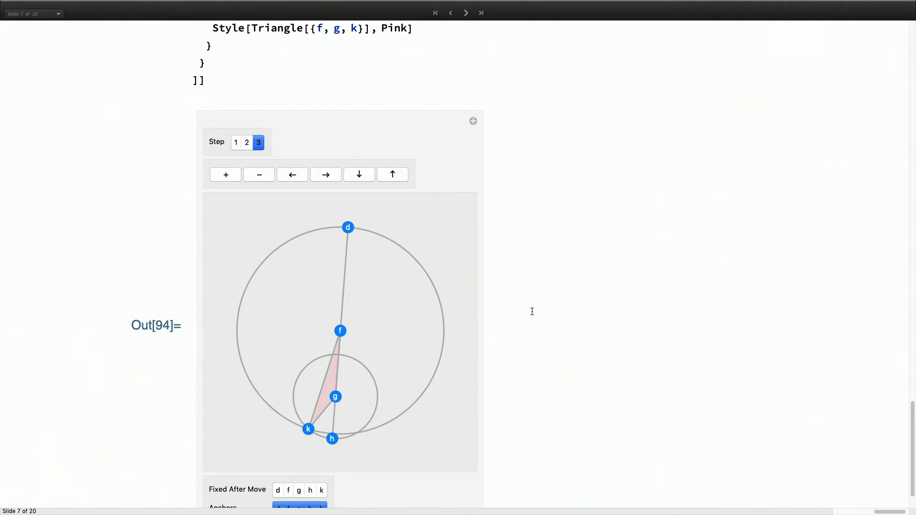
{"action": "scroll", "coordinate": [533, 312], "scroll_direction": "down", "scroll_amount": 2}
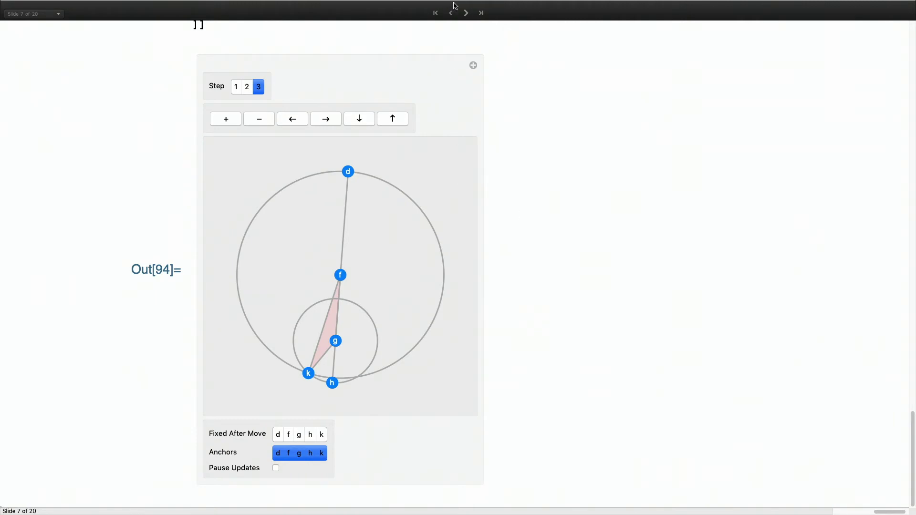
{"action": "left_click", "coordinate": [466, 12]}
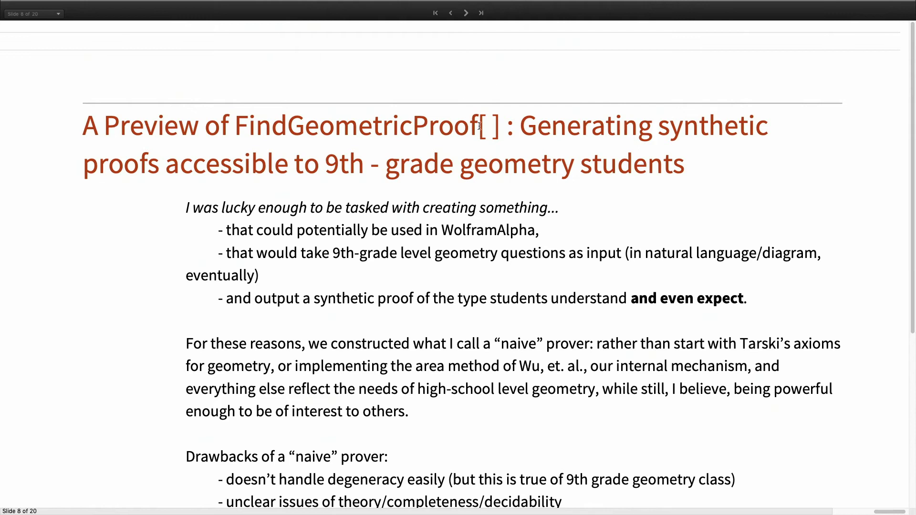
- Evaluate the FindEquationalProof input, returning a 4-step EquationalLogic ProofObject as Out[95]
{"action": "scroll", "coordinate": [479, 126], "scroll_direction": "down", "scroll_amount": 1}
{"action": "scroll", "coordinate": [479, 126], "scroll_direction": "down", "scroll_amount": 9}
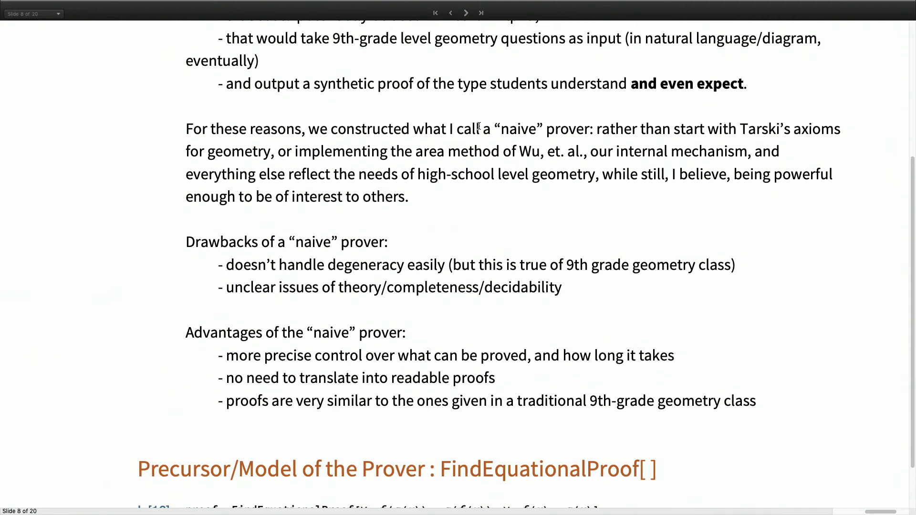
{"action": "scroll", "coordinate": [534, 167], "scroll_direction": "down", "scroll_amount": 3}
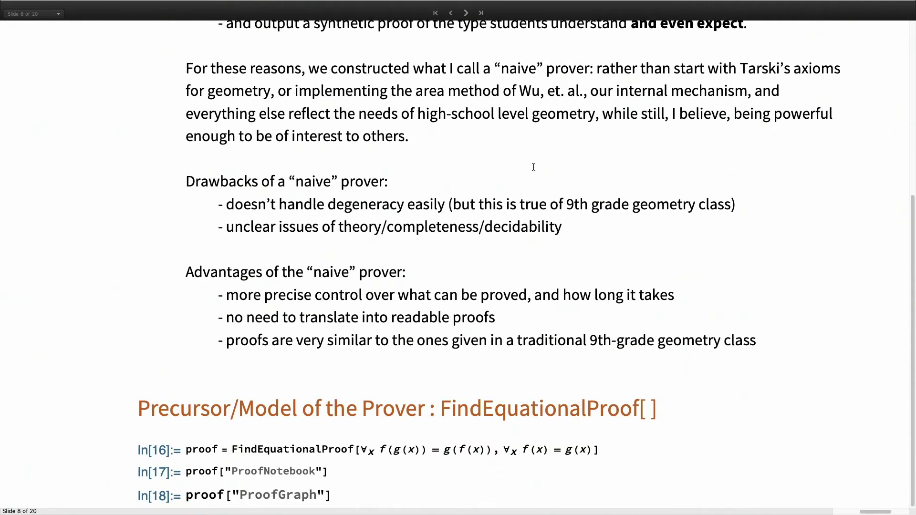
{"action": "left_click", "coordinate": [609, 449]}
{"action": "key", "text": "shift+Return"}
- Evaluate proof['ProofNotebook'] to list Axiom 1, Hypothesis 1 and Substitution Lemma 1
{"action": "scroll", "coordinate": [622, 477], "scroll_direction": "down", "scroll_amount": 3}
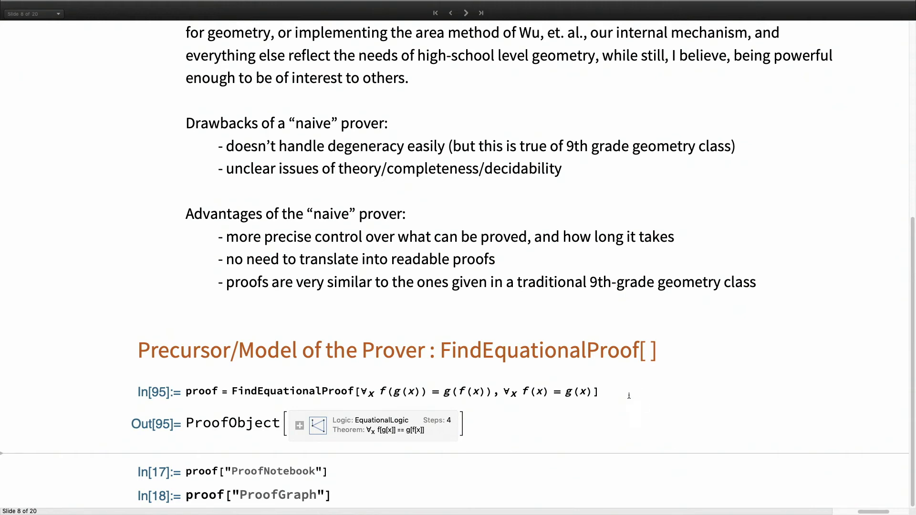
{"action": "left_click", "coordinate": [630, 394]}
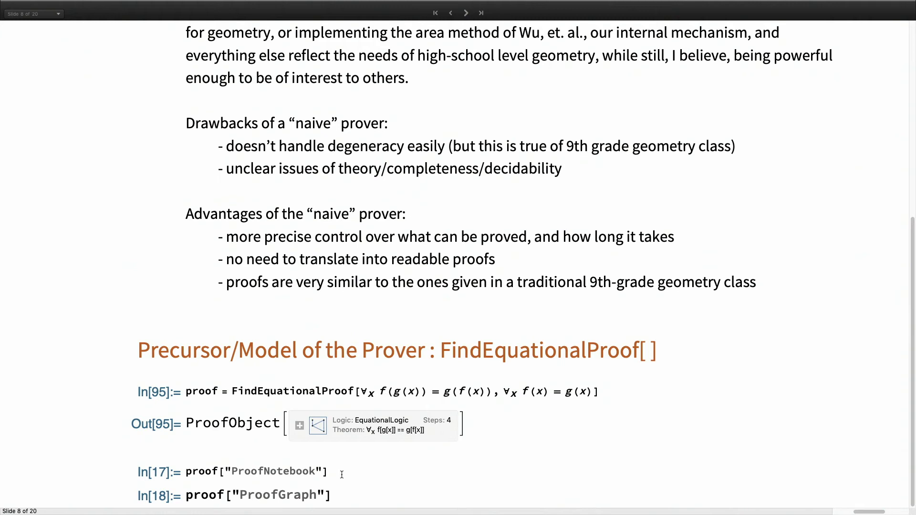
{"action": "key", "text": "shift+Return"}
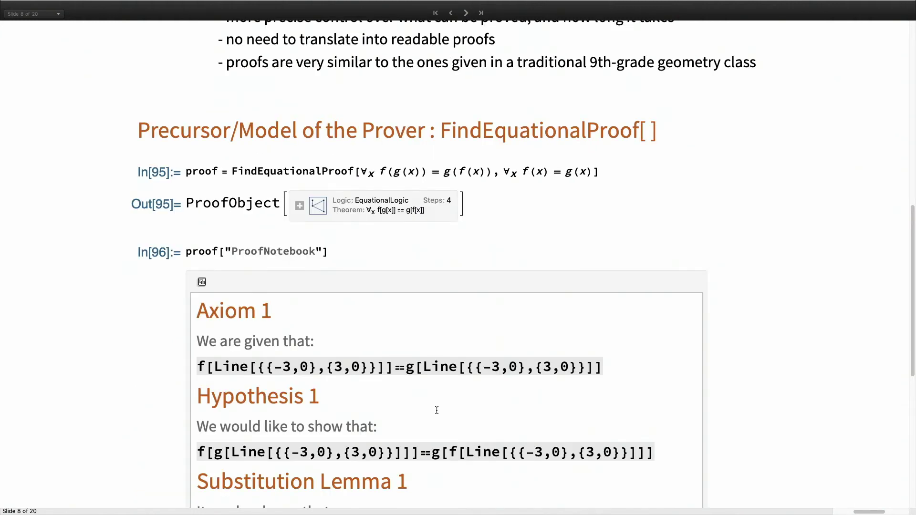
- Evaluate proof["ProofGraph"] to graph Hypothesis 1 and Axiom 1 through Substitution Lemma 1 to Conclusion 1
{"action": "scroll", "coordinate": [436, 410], "scroll_direction": "down", "scroll_amount": 5}
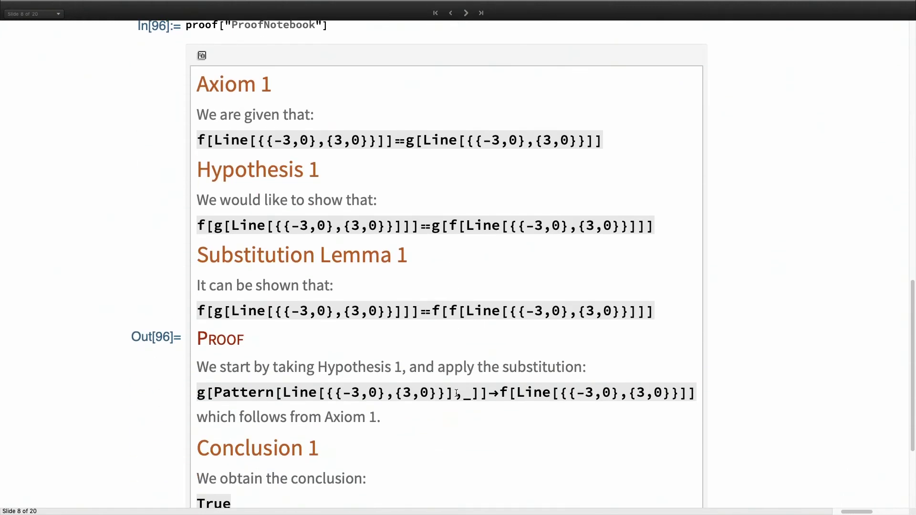
{"action": "scroll", "coordinate": [457, 394], "scroll_direction": "down", "scroll_amount": 4}
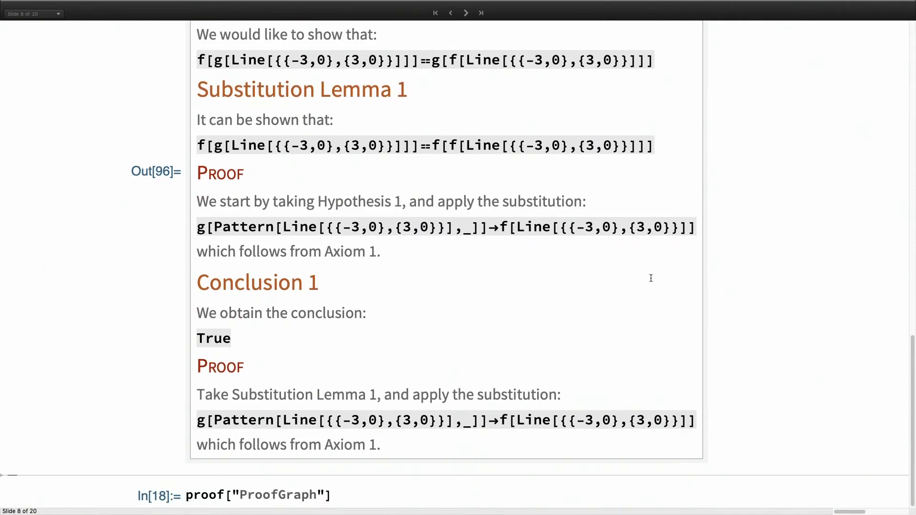
{"action": "left_click", "coordinate": [368, 496]}
{"action": "key", "text": "shift+Return"}
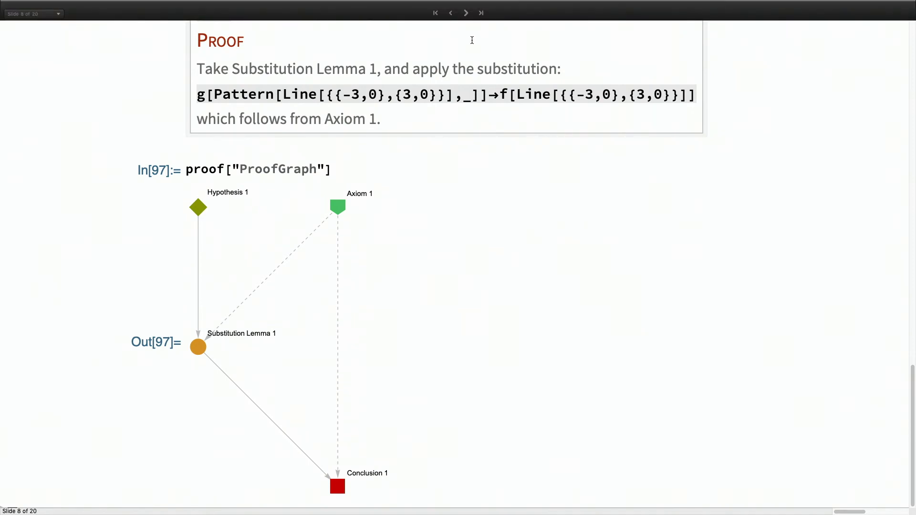
- Advance to slide 9, 'A Basic Problem', and evaluate the basicProblem = GeometricScene[...] definition
{"action": "left_click", "coordinate": [466, 14]}
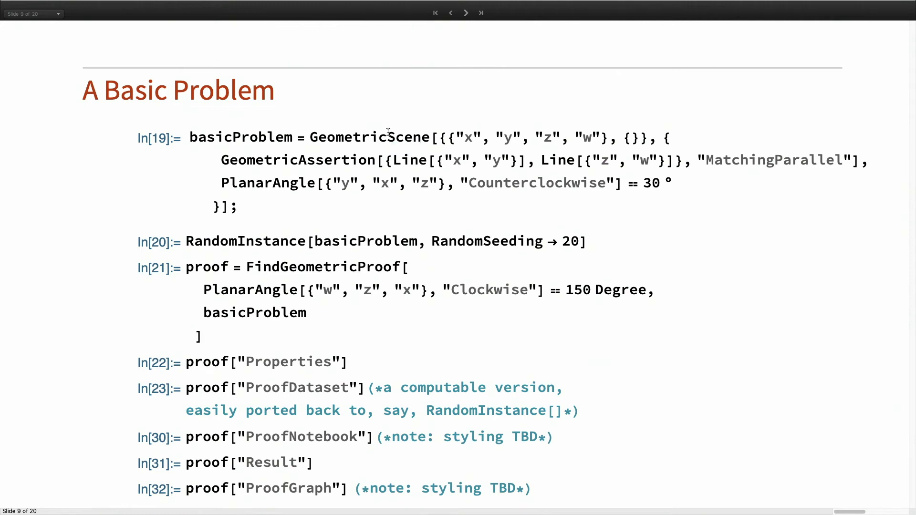
{"action": "mouse_move", "coordinate": [388, 133]}
{"action": "left_click", "coordinate": [335, 158]}
{"action": "triple_click", "coordinate": [335, 157]}
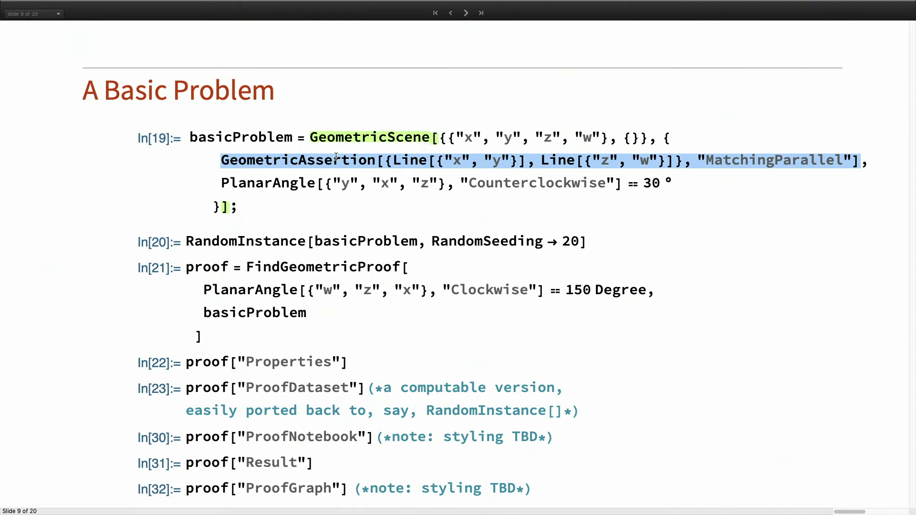
{"action": "left_click", "coordinate": [311, 183]}
{"action": "key", "text": "shift+Return"}
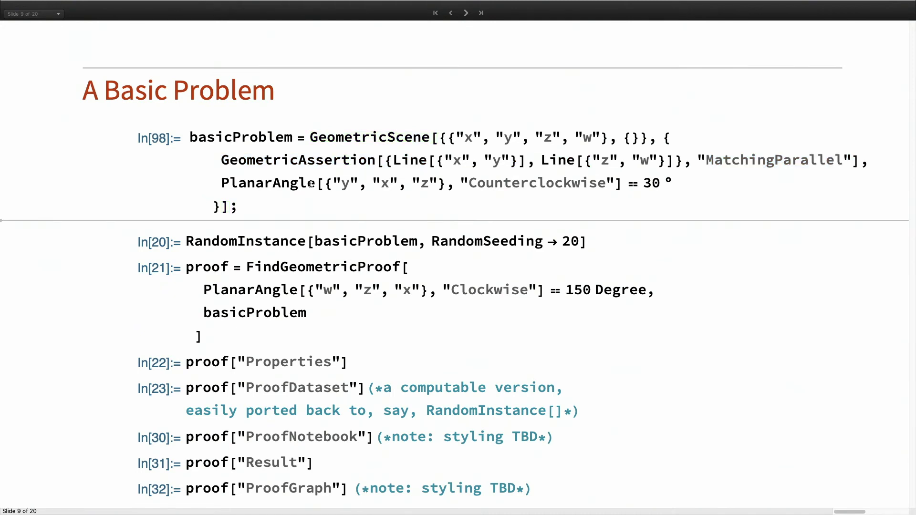
{"action": "key", "text": "Down"}
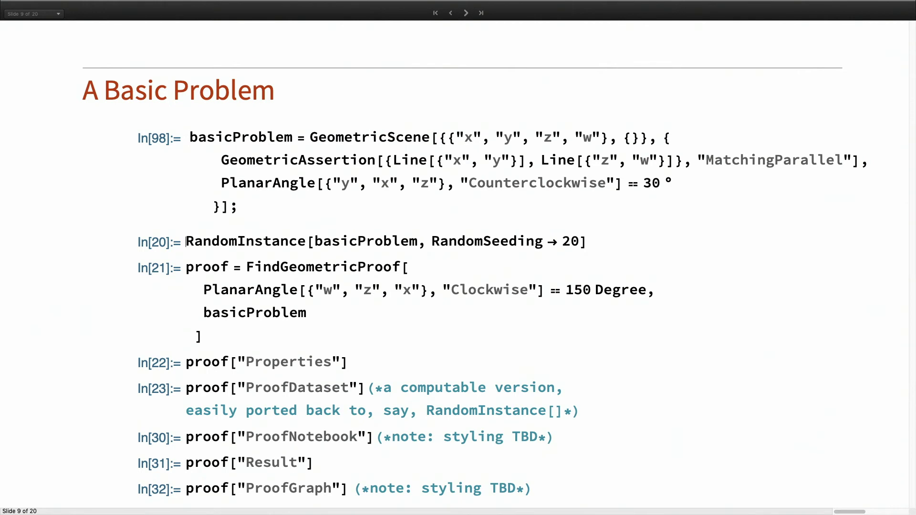
- Evaluate RandomInstance[basicProblem, RandomSeeding -> 20] to draw parallel lines zw and xy with points x, y, z, w
{"action": "key", "text": "shift+Return"}
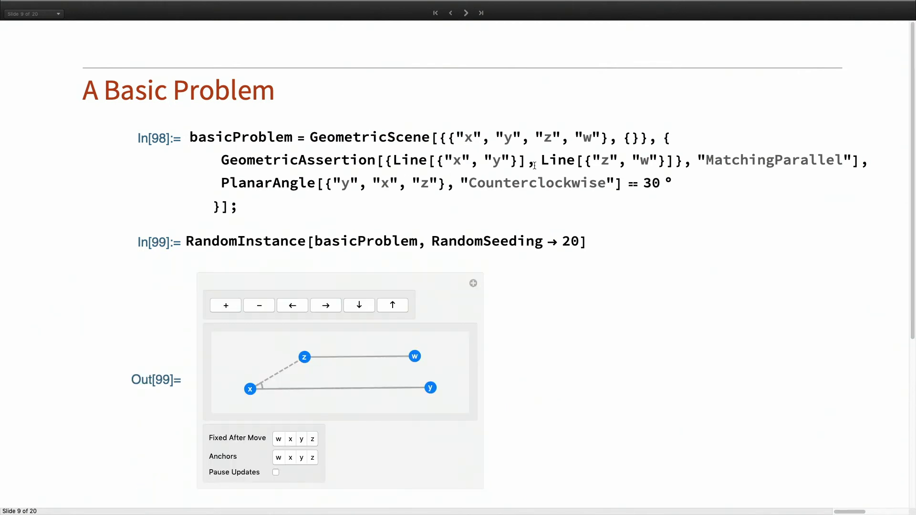
{"action": "scroll", "coordinate": [581, 239], "scroll_direction": "down", "scroll_amount": 5}
{"action": "scroll", "coordinate": [581, 240], "scroll_direction": "down", "scroll_amount": 5}
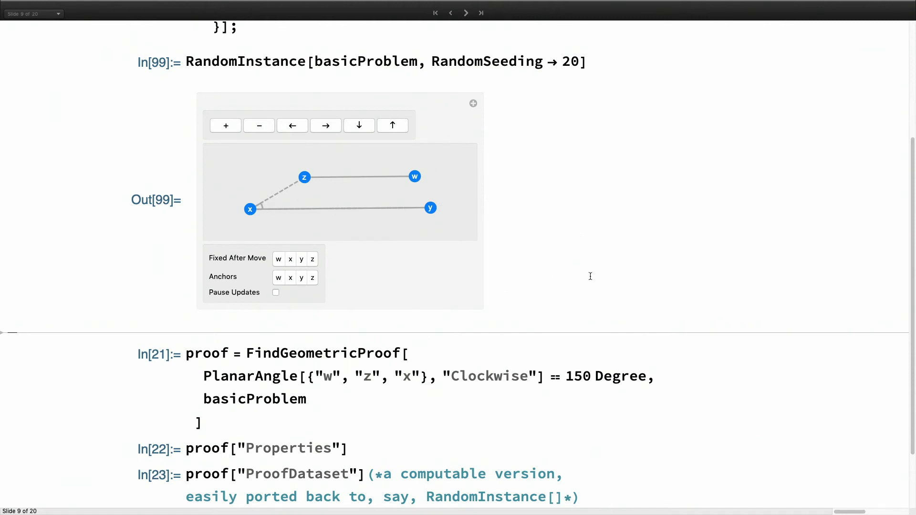
{"action": "left_click", "coordinate": [241, 377]}
{"action": "double_click", "coordinate": [241, 377]}
{"action": "left_click", "coordinate": [242, 377]}
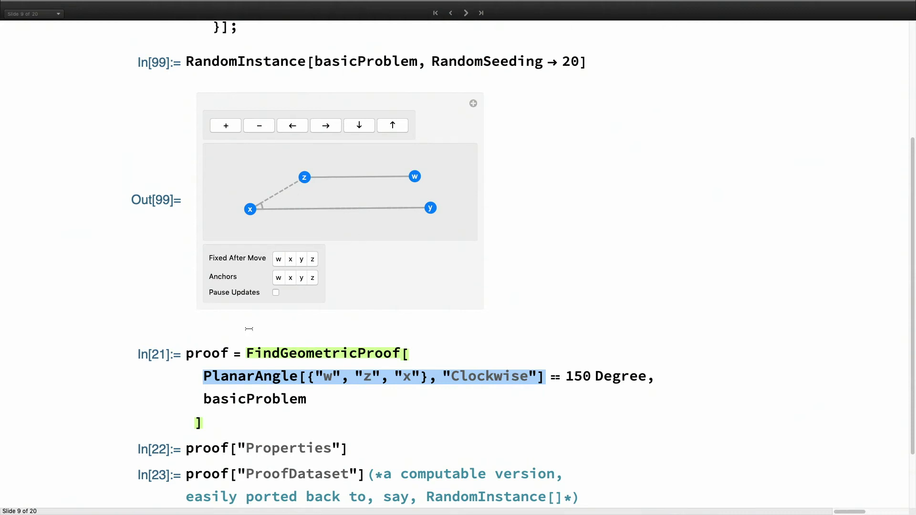
{"action": "triple_click", "coordinate": [258, 376]}
{"action": "left_click", "coordinate": [258, 376]}
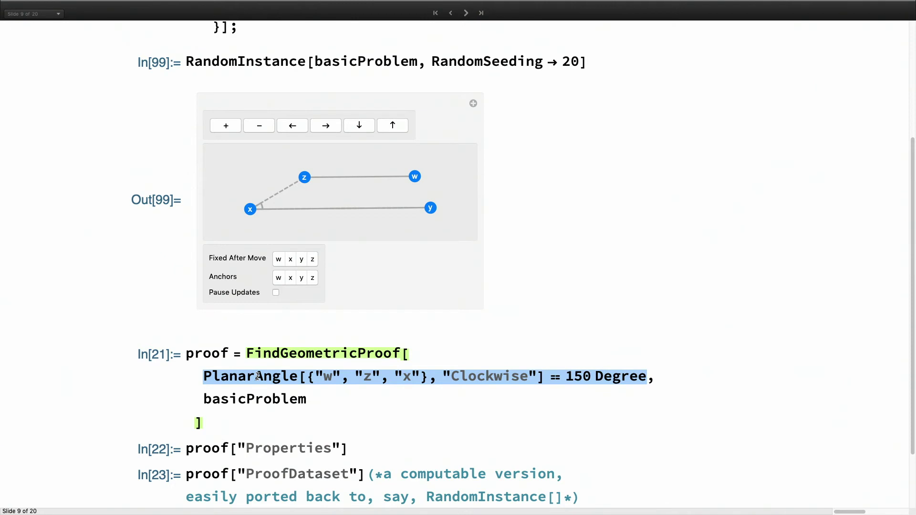
{"action": "double_click", "coordinate": [248, 400]}
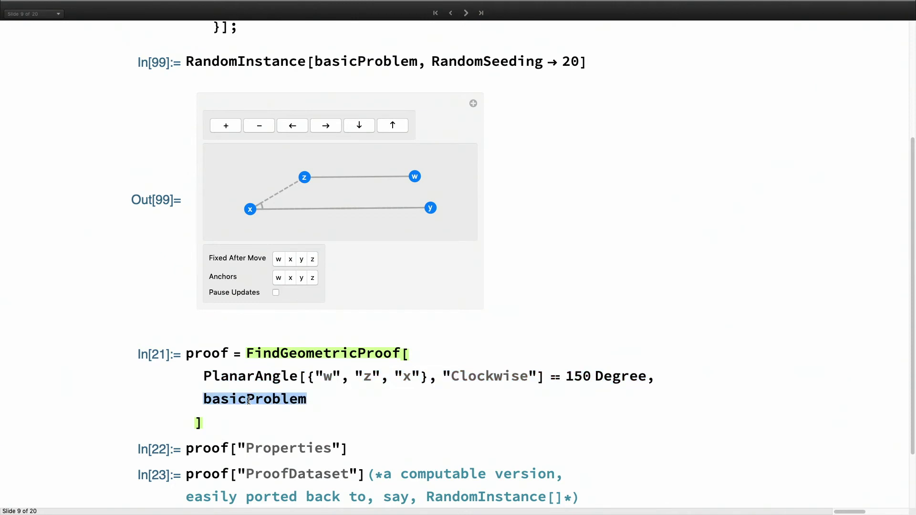
{"action": "left_click", "coordinate": [325, 389]}
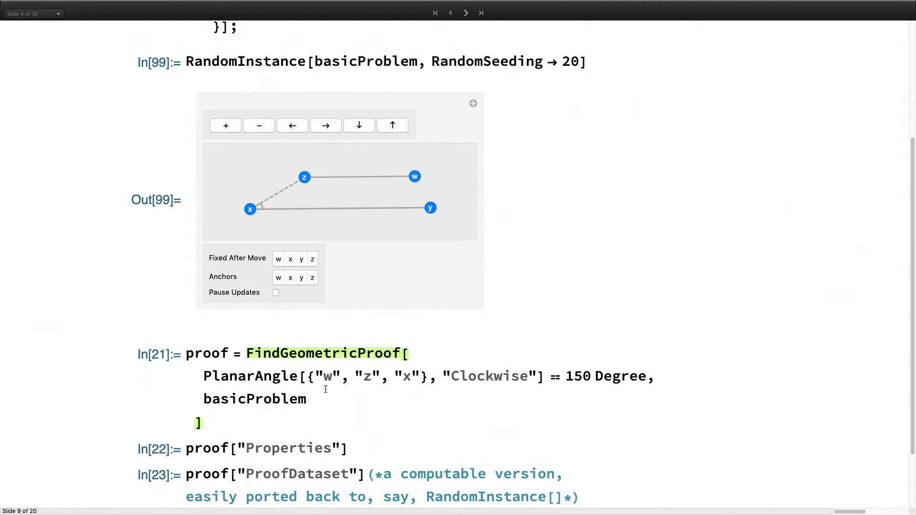
- Run FindGeometricProof on basicProblem, getting a 3-step SyntheticGeometry proof that angle wzx is 150°
{"action": "key", "text": "shift+Return"}
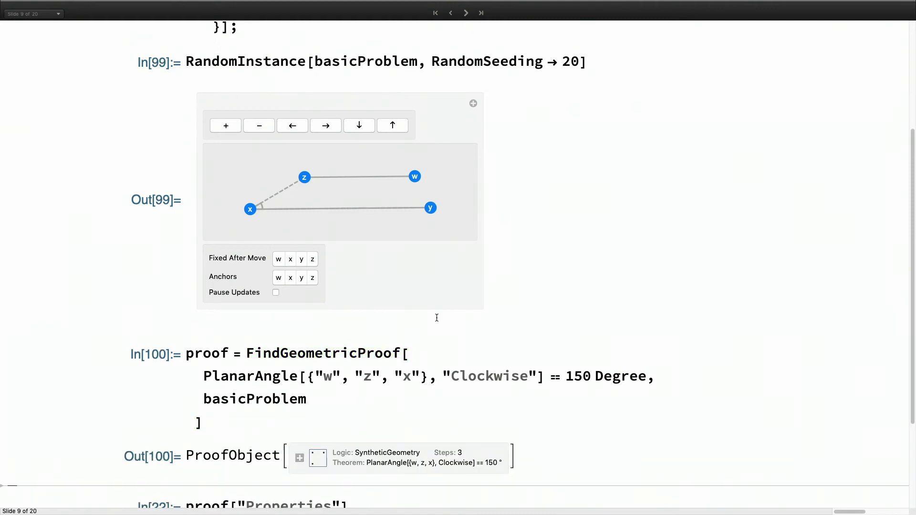
{"action": "scroll", "coordinate": [437, 318], "scroll_direction": "down", "scroll_amount": 3}
{"action": "scroll", "coordinate": [436, 318], "scroll_direction": "down", "scroll_amount": 1}
- List the proof object's available properties with proof["Properties"]
{"action": "left_click", "coordinate": [369, 364]}
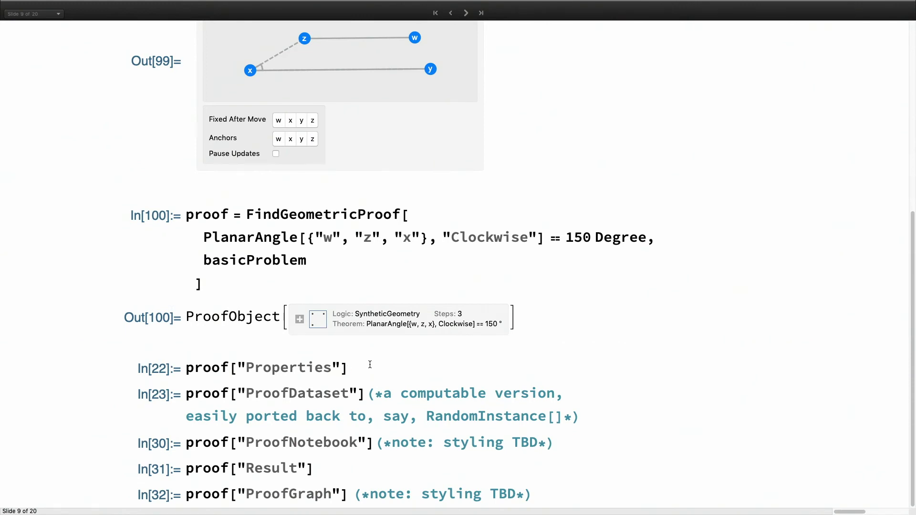
{"action": "key", "text": "shift+Return"}
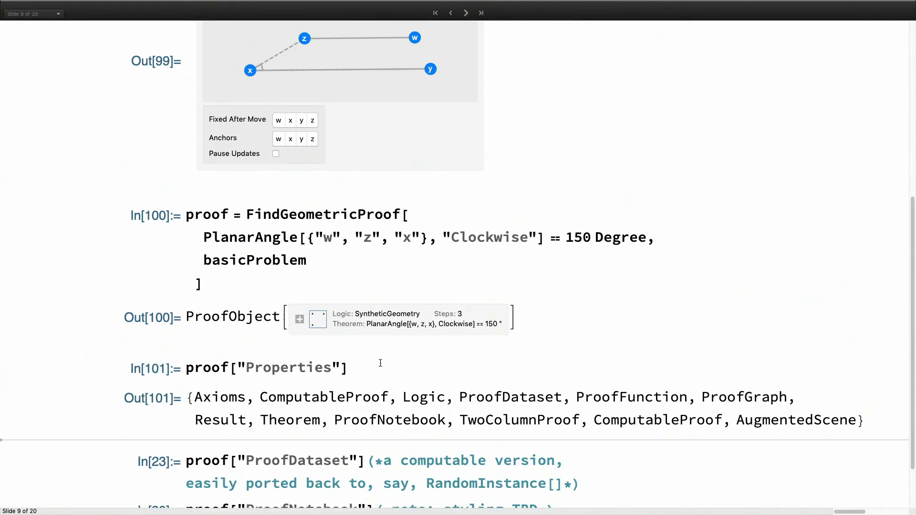
{"action": "scroll", "coordinate": [512, 343], "scroll_direction": "down", "scroll_amount": 1}
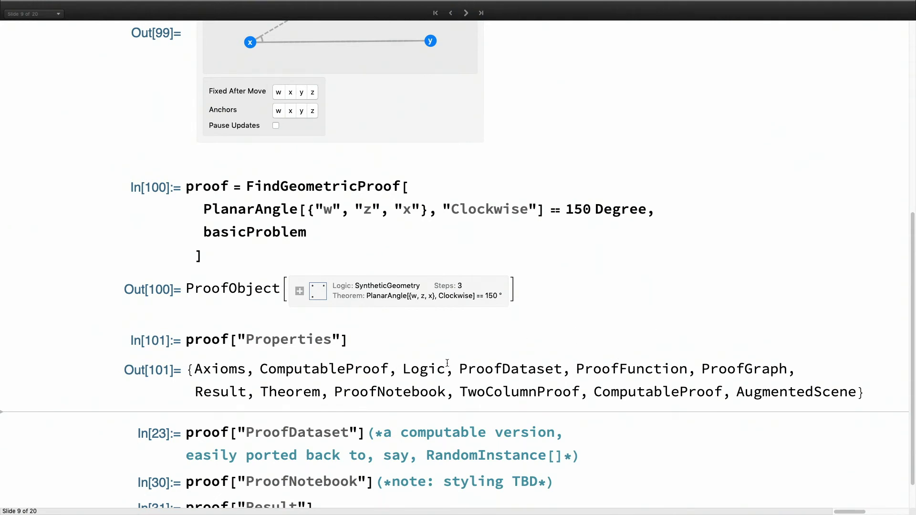
{"action": "scroll", "coordinate": [570, 347], "scroll_direction": "down", "scroll_amount": 2}
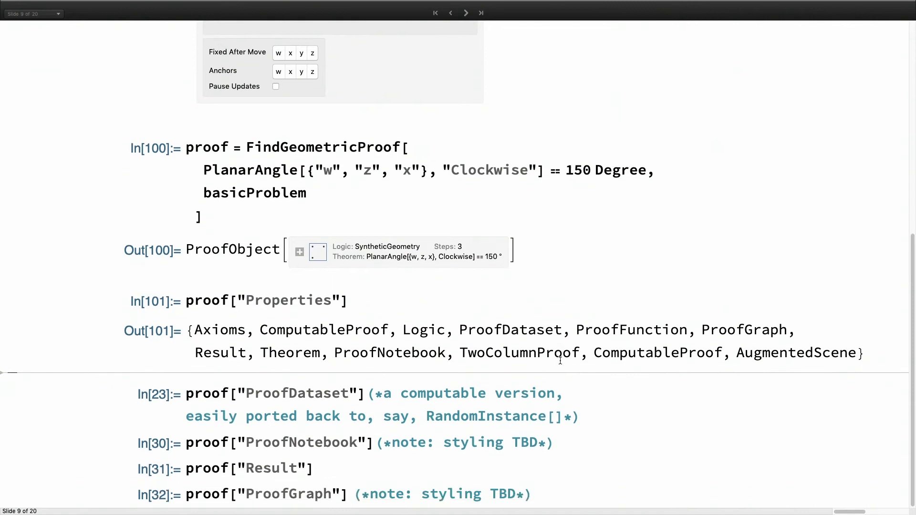
{"action": "left_click", "coordinate": [363, 394]}
{"action": "left_click", "coordinate": [363, 394]}
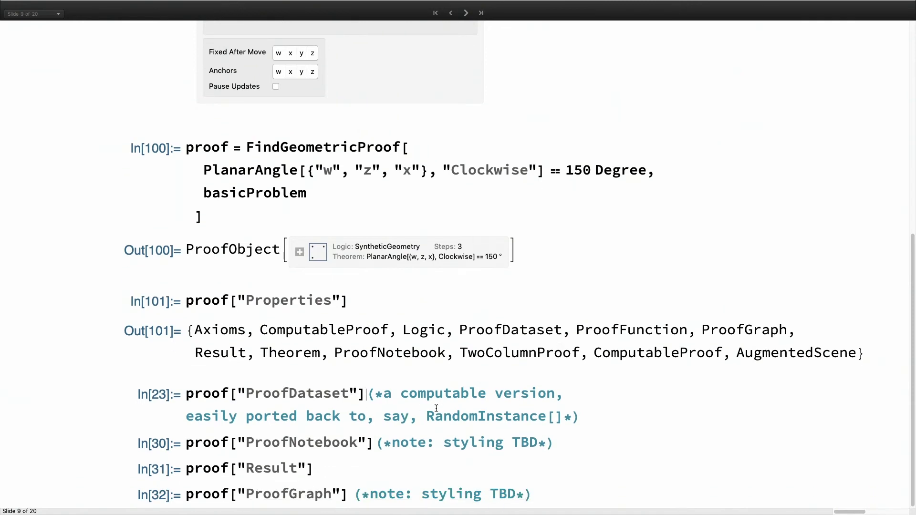
- Show proof["ProofDataset"] and drill into Lemma 1's explanation: parallel xy and zw make ∠xzw supplement ∠yxz
{"action": "key", "text": "shift+Return"}
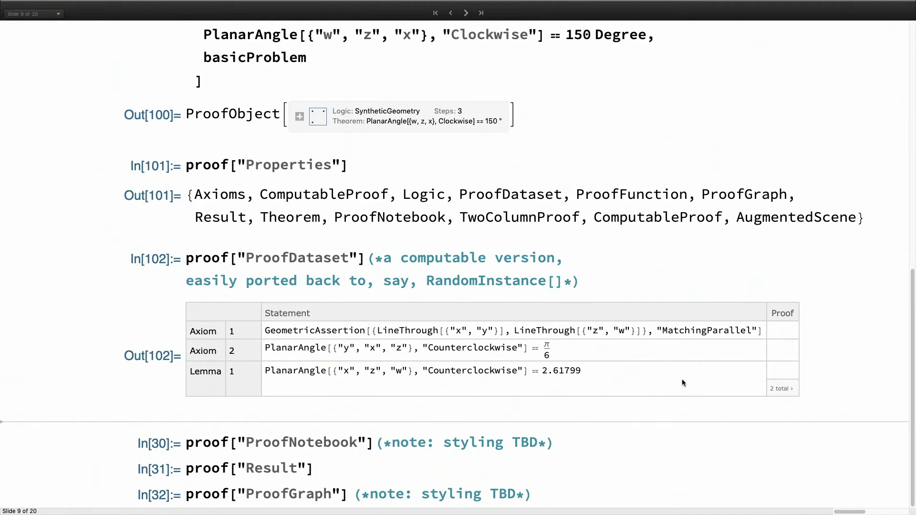
{"action": "left_click", "coordinate": [783, 388]}
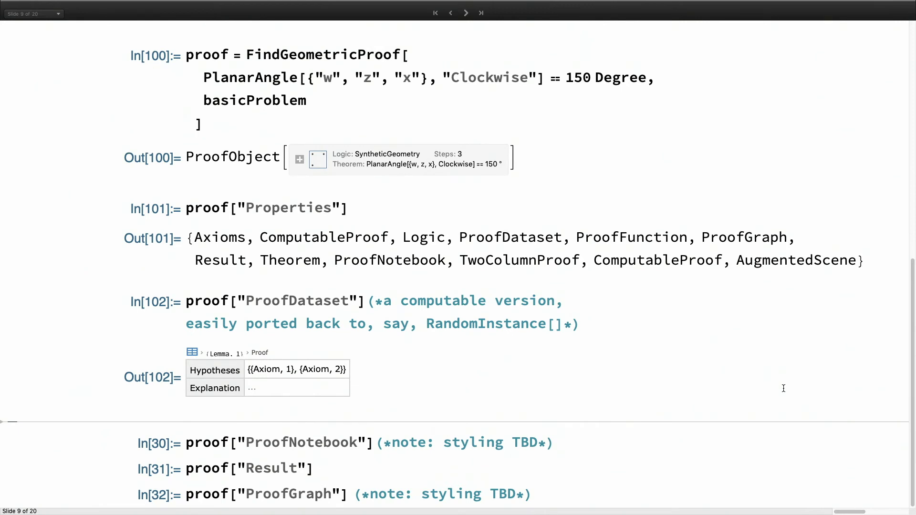
{"action": "left_click", "coordinate": [252, 388]}
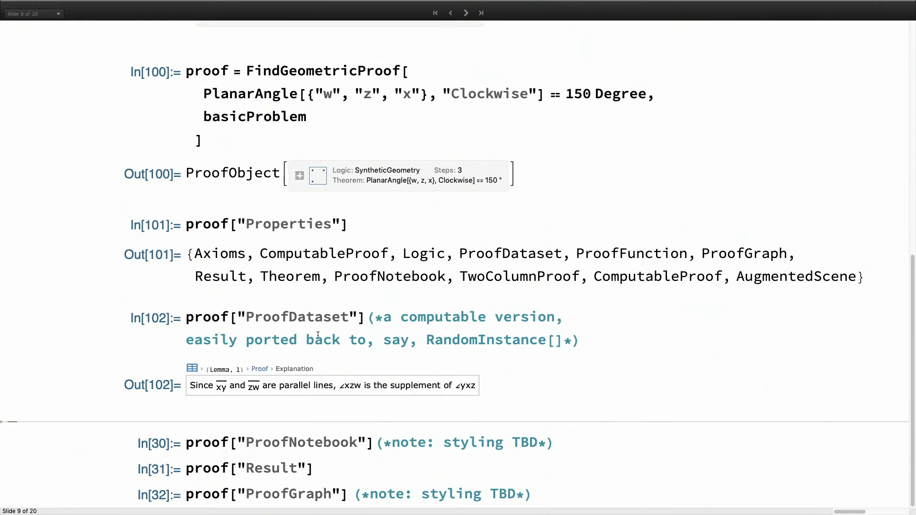
{"action": "left_click", "coordinate": [558, 440]}
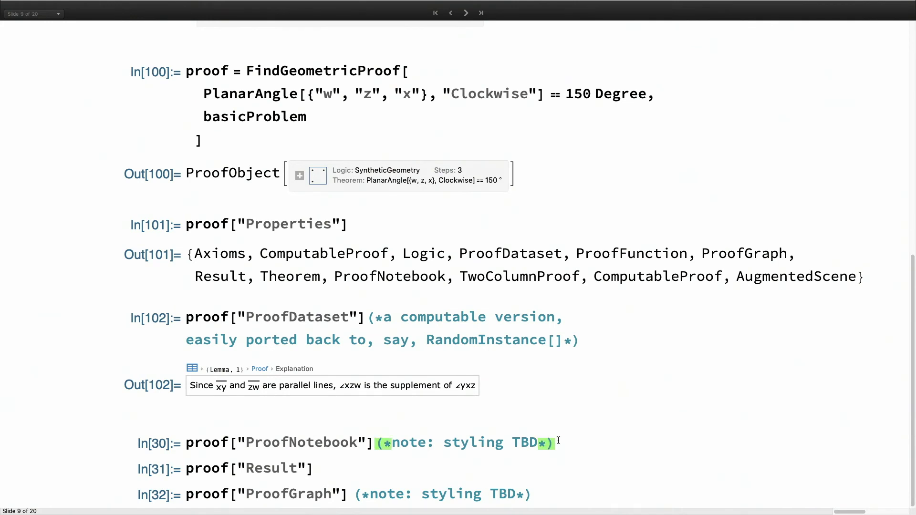
- Show the proof["ProofNotebook"] table, then proof["Result"]: PlanarAngle[{x, z, w}, Counterclockwise] == 150°
{"action": "key", "text": "shift+Return"}
{"action": "scroll", "coordinate": [675, 328], "scroll_direction": "down", "scroll_amount": 2}
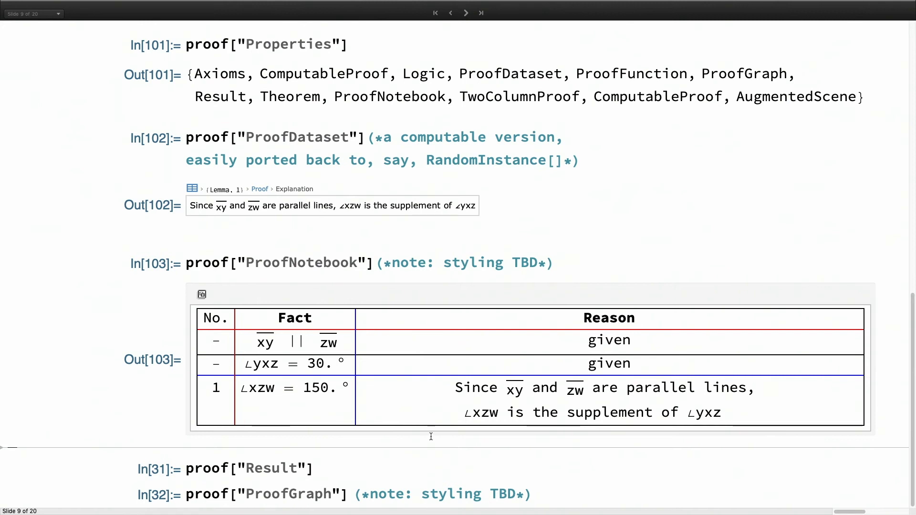
{"action": "left_click", "coordinate": [333, 470]}
{"action": "key", "text": "shift+Return"}
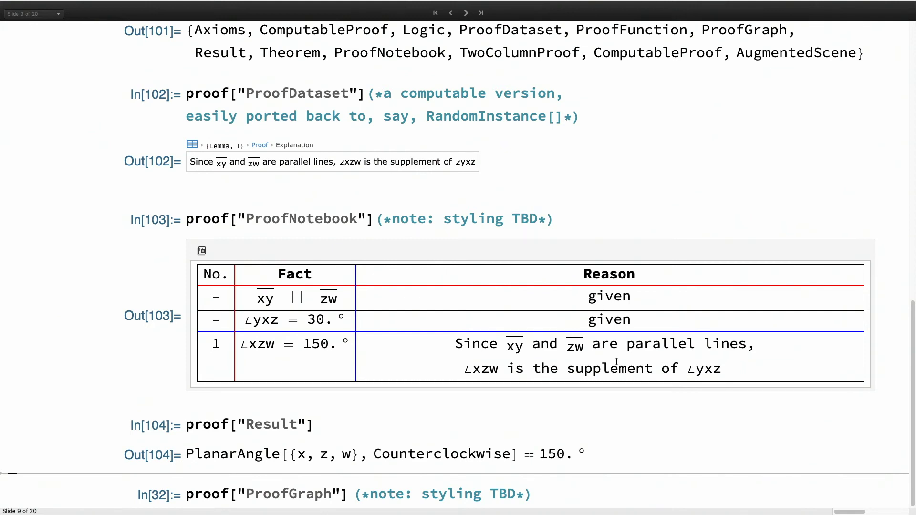
- Draw the basic problem's proof["ProofGraph"] and inspect the tooltips on its nodes and edges
{"action": "left_click", "coordinate": [550, 493]}
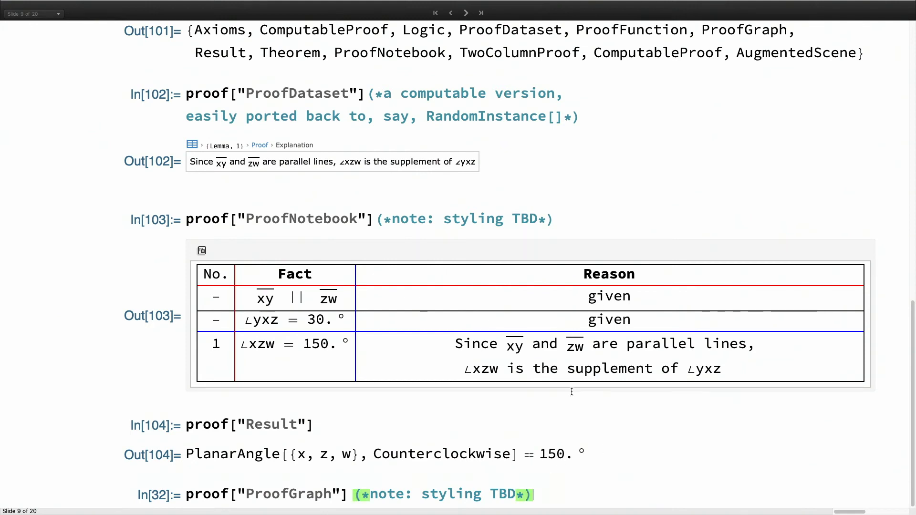
{"action": "key", "text": "shift+Return"}
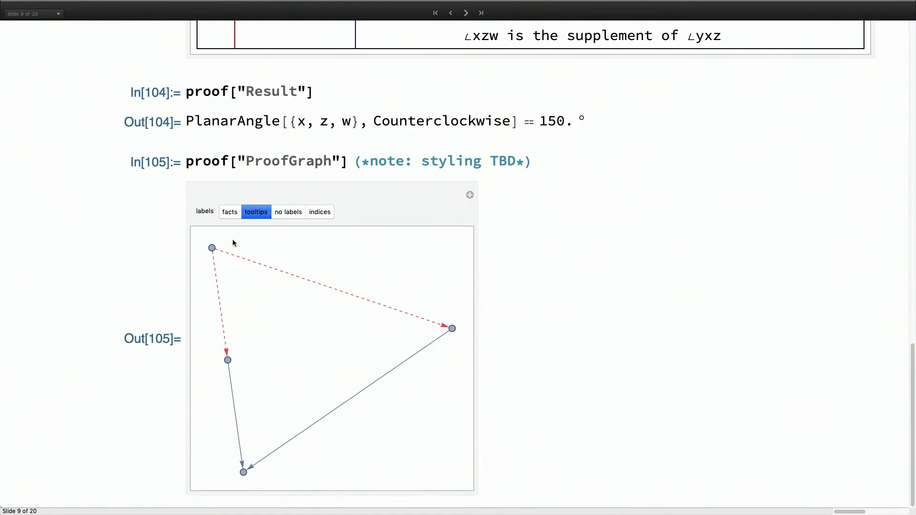
{"action": "mouse_move", "coordinate": [212, 250]}
{"action": "mouse_move", "coordinate": [246, 473]}
{"action": "mouse_move", "coordinate": [368, 391]}
{"action": "left_click", "coordinate": [466, 15]}
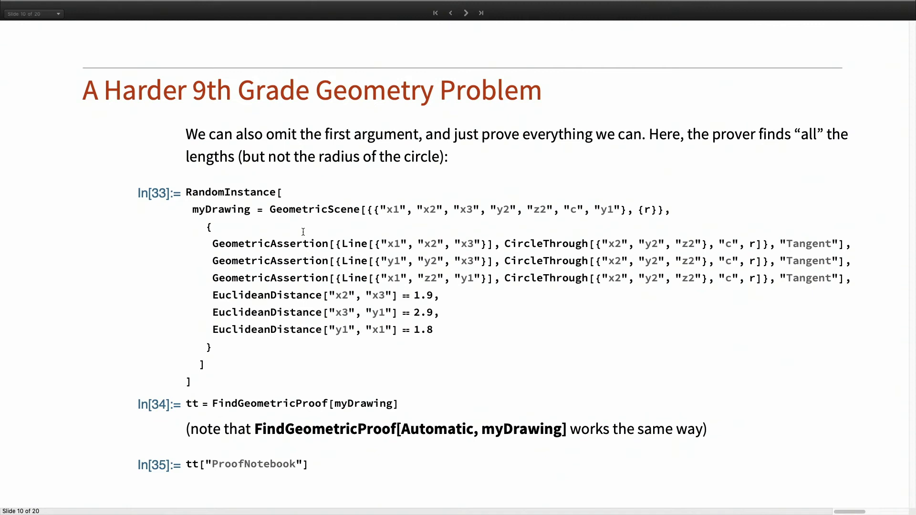
{"action": "left_click", "coordinate": [329, 329]}
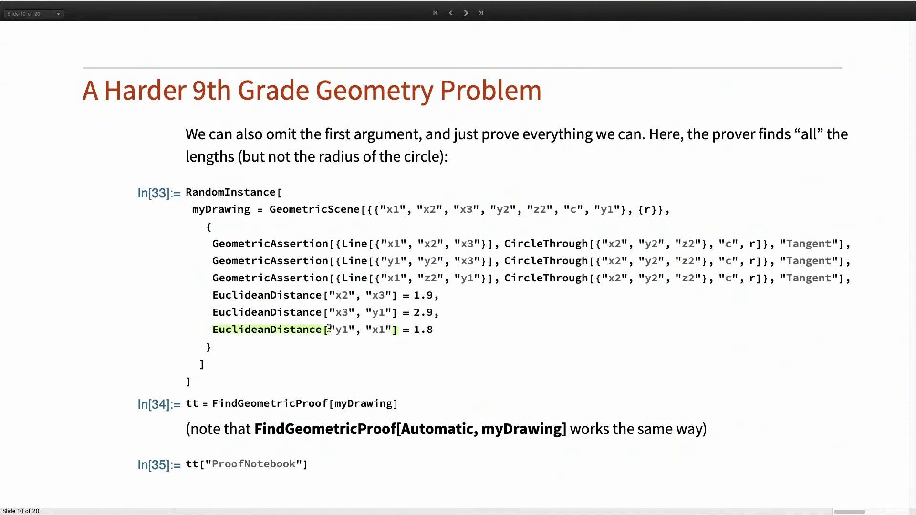
{"action": "key", "text": "shift+Return"}
{"action": "scroll", "coordinate": [524, 277], "scroll_direction": "down", "scroll_amount": 5}
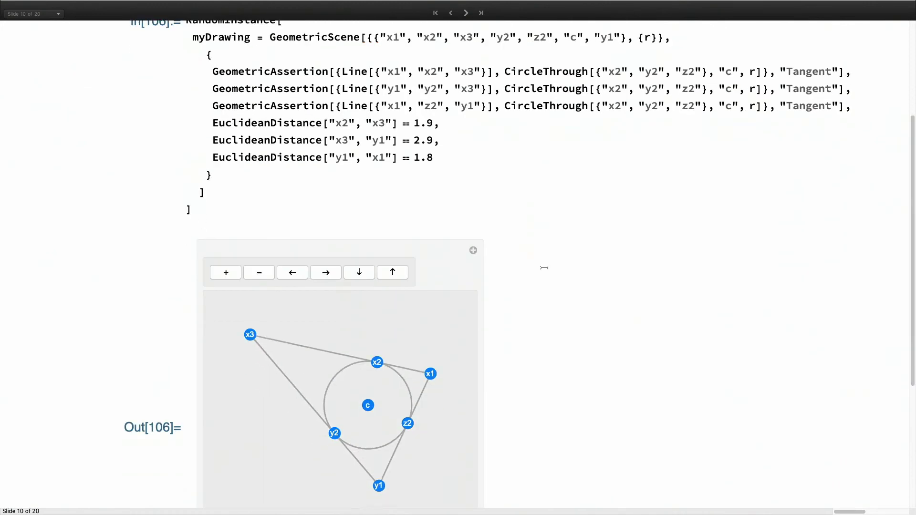
{"action": "scroll", "coordinate": [544, 268], "scroll_direction": "down", "scroll_amount": 3}
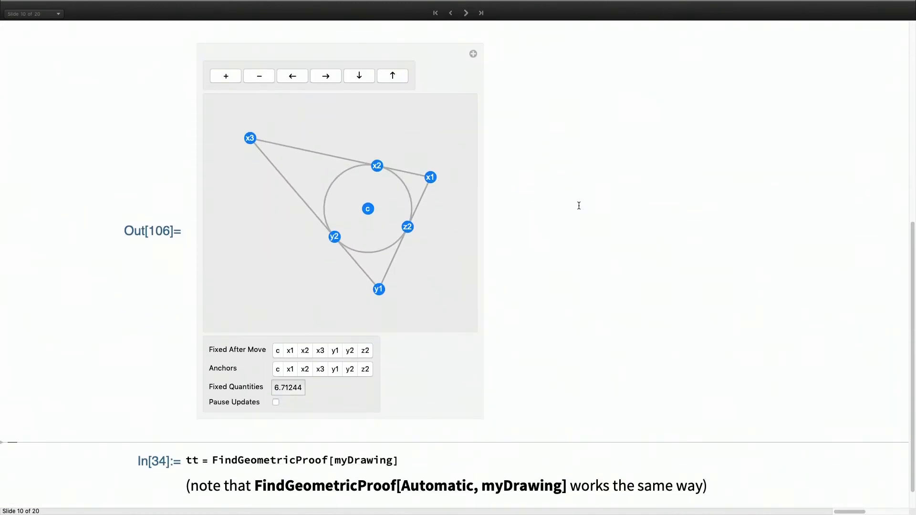
{"action": "scroll", "coordinate": [579, 205], "scroll_direction": "up", "scroll_amount": 2}
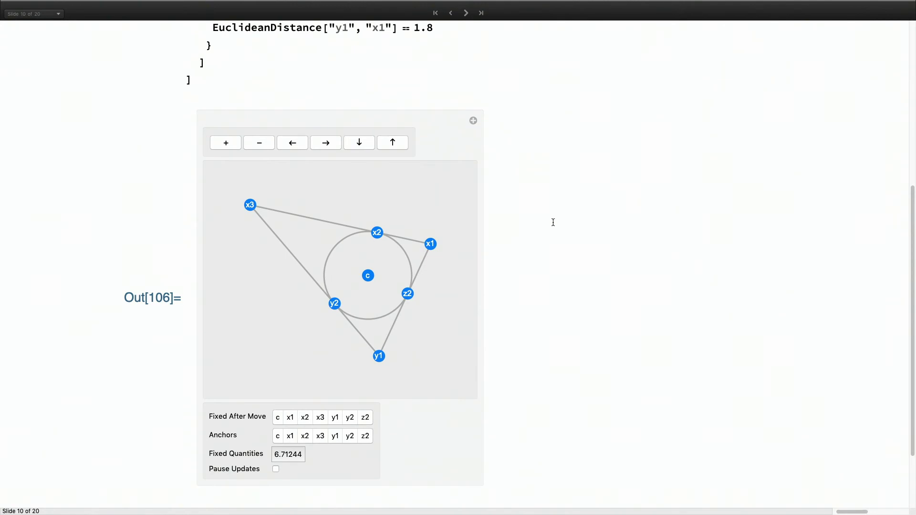
{"action": "scroll", "coordinate": [553, 222], "scroll_direction": "up", "scroll_amount": 7}
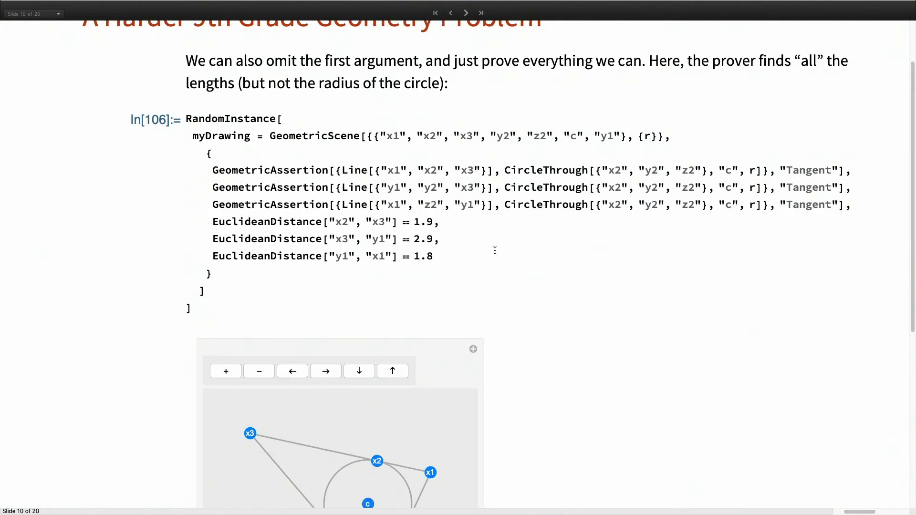
{"action": "scroll", "coordinate": [497, 249], "scroll_direction": "down", "scroll_amount": 5}
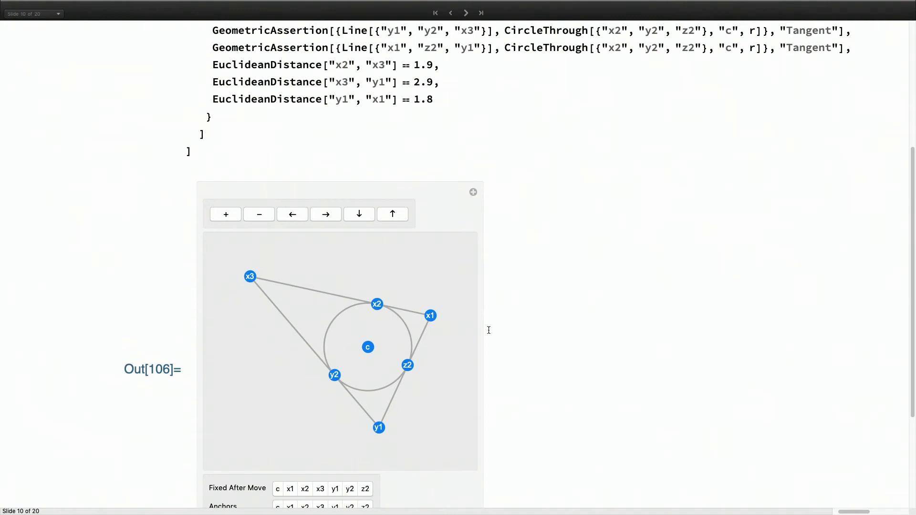
{"action": "scroll", "coordinate": [639, 245], "scroll_direction": "down", "scroll_amount": 5}
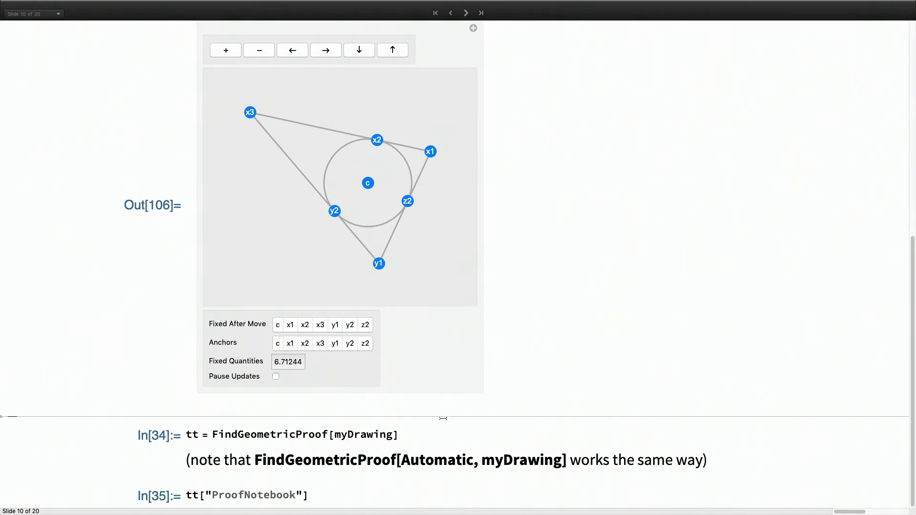
{"action": "left_click", "coordinate": [431, 433]}
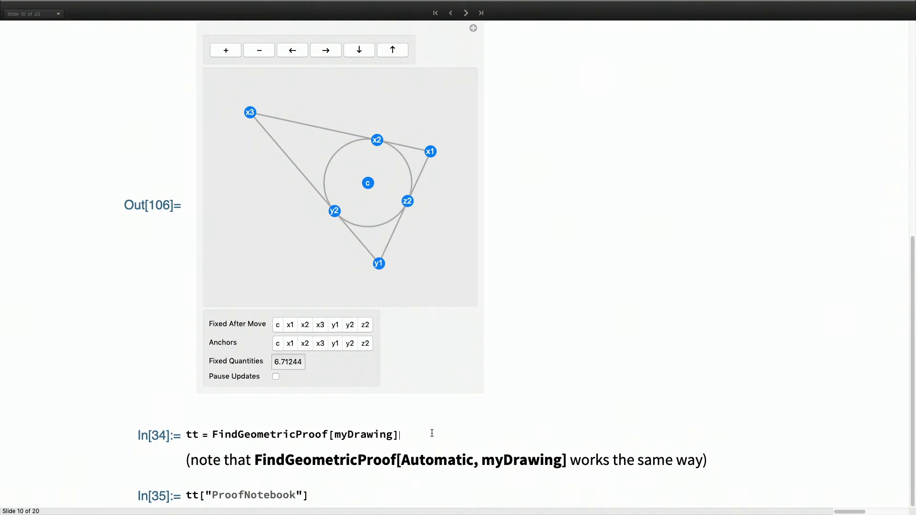
- Evaluate tt = FindGeometricProof[myDrawing], returning a 16-step SyntheticGeometry proof object
{"action": "key", "text": "shift+Return"}
{"action": "scroll", "coordinate": [509, 348], "scroll_direction": "down", "scroll_amount": 3}
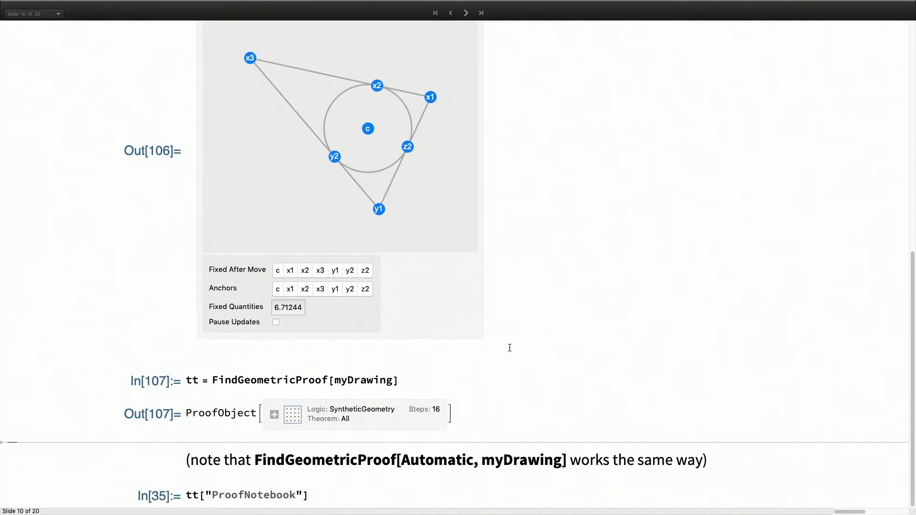
{"action": "left_click", "coordinate": [316, 495]}
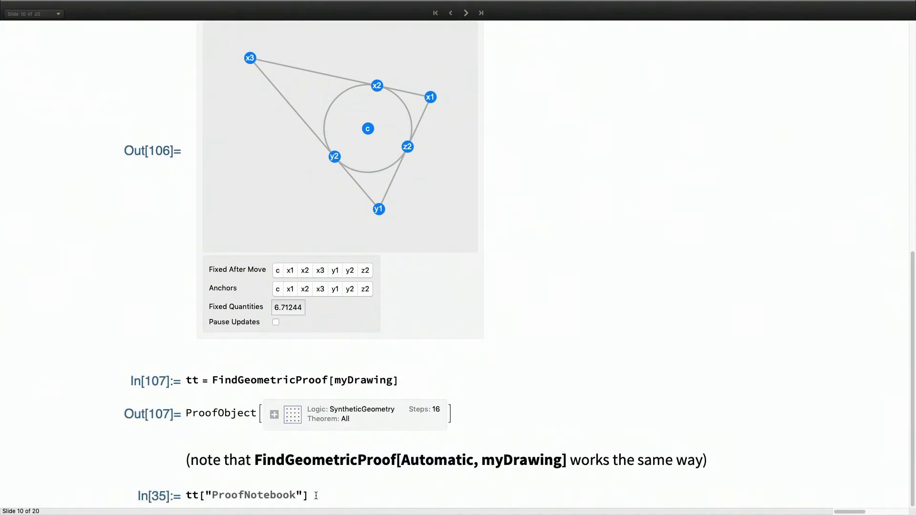
- Review the tt["ProofNotebook"] facts-and-reasons table, then advance to slide 11 on implicit rectangle area
{"action": "key", "text": "shift+Return"}
{"action": "scroll", "coordinate": [519, 310], "scroll_direction": "down", "scroll_amount": 5}
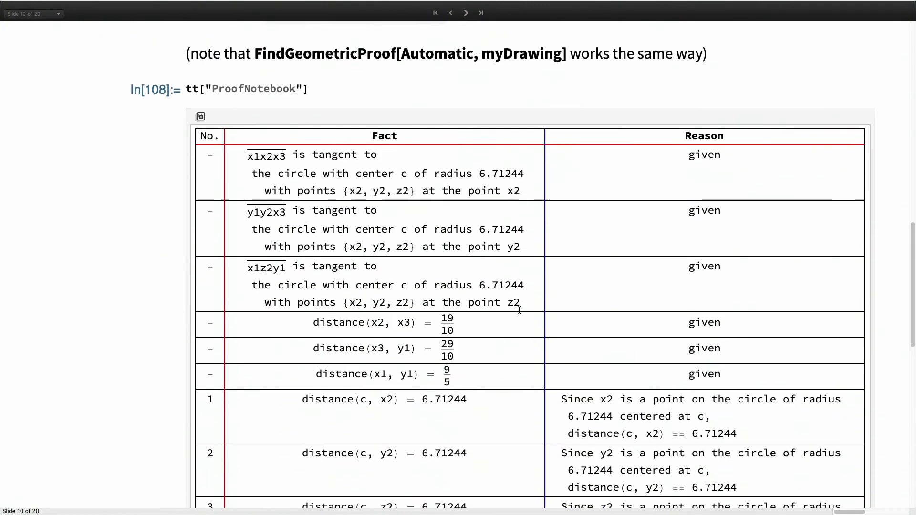
{"action": "scroll", "coordinate": [519, 310], "scroll_direction": "down", "scroll_amount": 3}
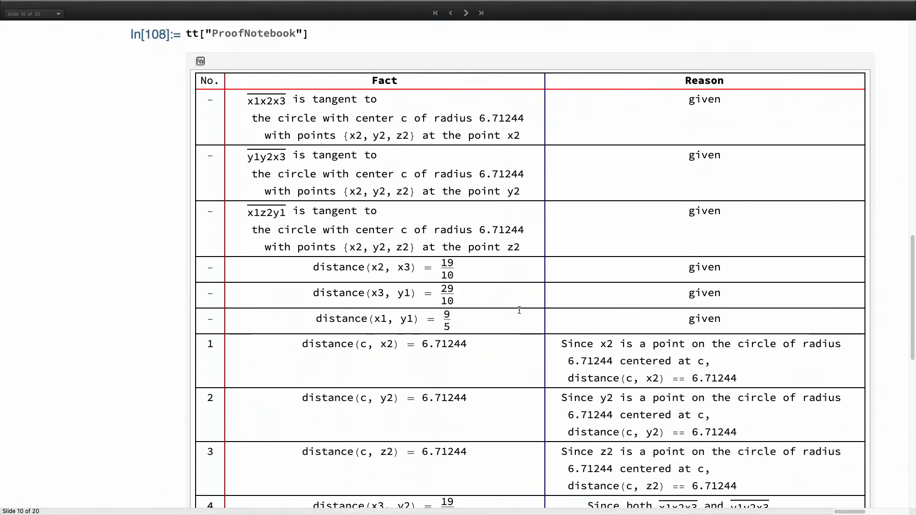
{"action": "scroll", "coordinate": [518, 310], "scroll_direction": "down", "scroll_amount": 15}
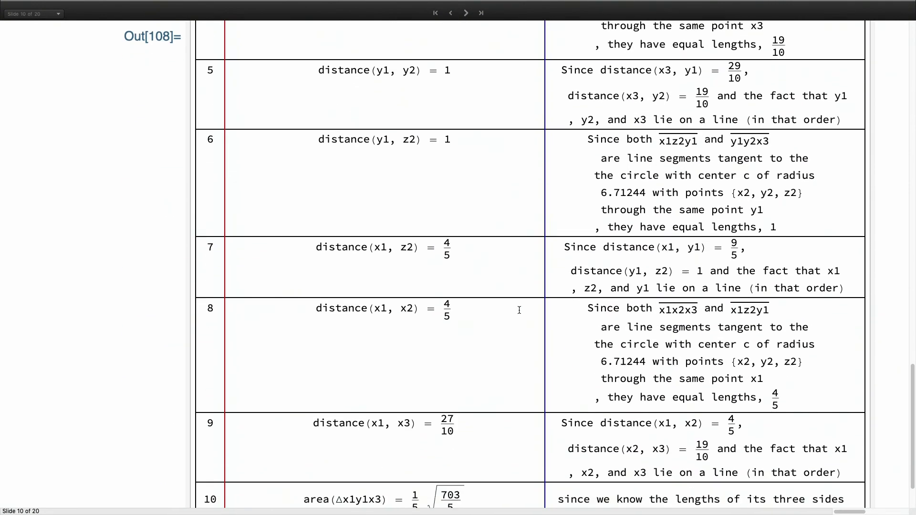
{"action": "scroll", "coordinate": [519, 310], "scroll_direction": "down", "scroll_amount": 2}
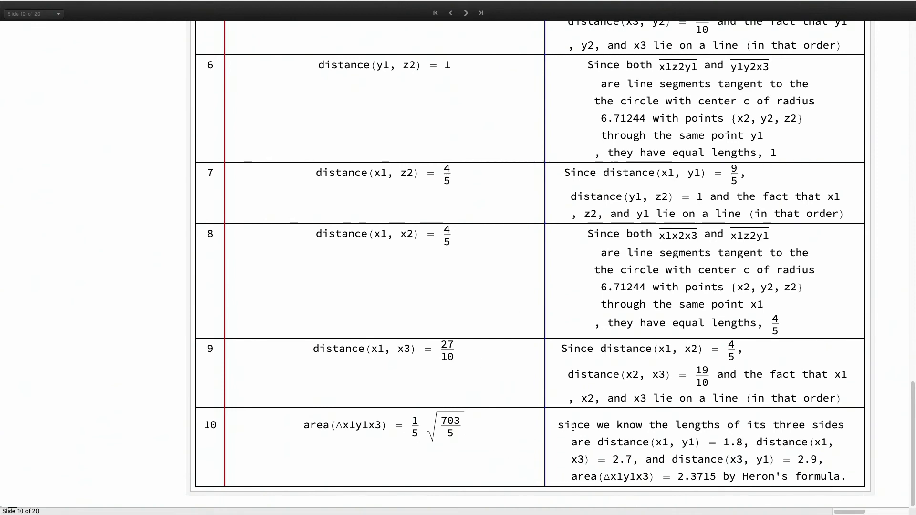
{"action": "scroll", "coordinate": [553, 432], "scroll_direction": "up", "scroll_amount": 1}
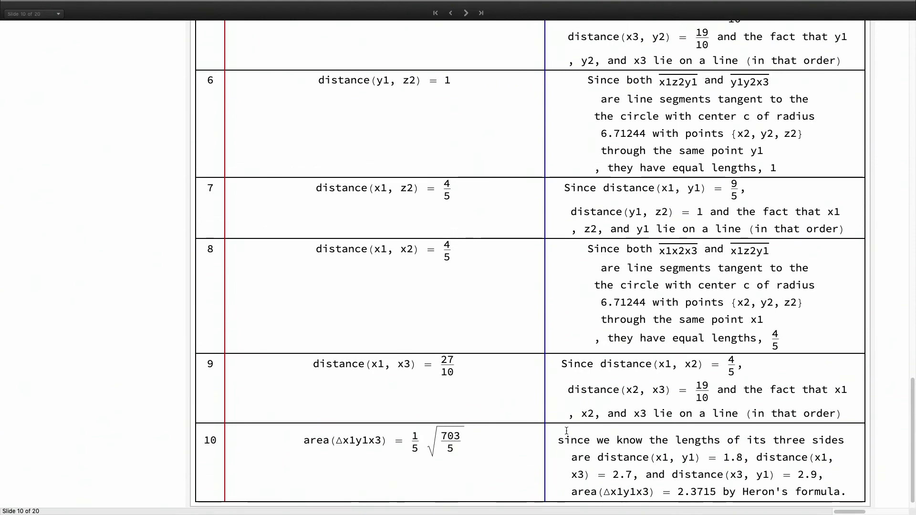
{"action": "scroll", "coordinate": [368, 428], "scroll_direction": "up", "scroll_amount": 6}
{"action": "scroll", "coordinate": [368, 428], "scroll_direction": "up", "scroll_amount": 5}
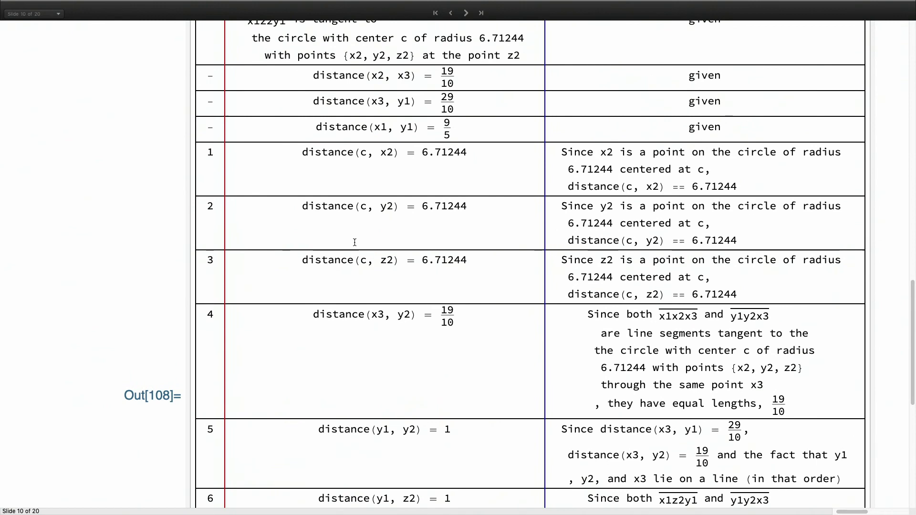
{"action": "scroll", "coordinate": [367, 322], "scroll_direction": "down", "scroll_amount": 7}
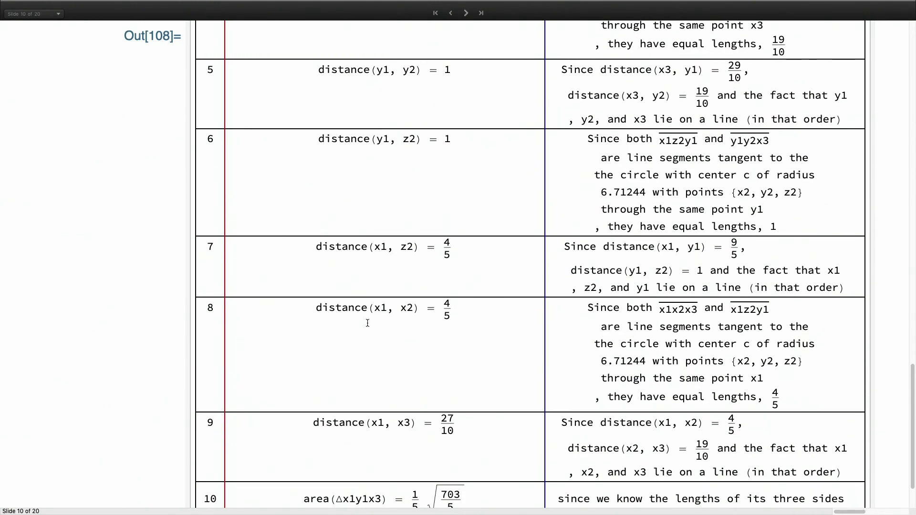
{"action": "scroll", "coordinate": [367, 323], "scroll_direction": "up", "scroll_amount": 1}
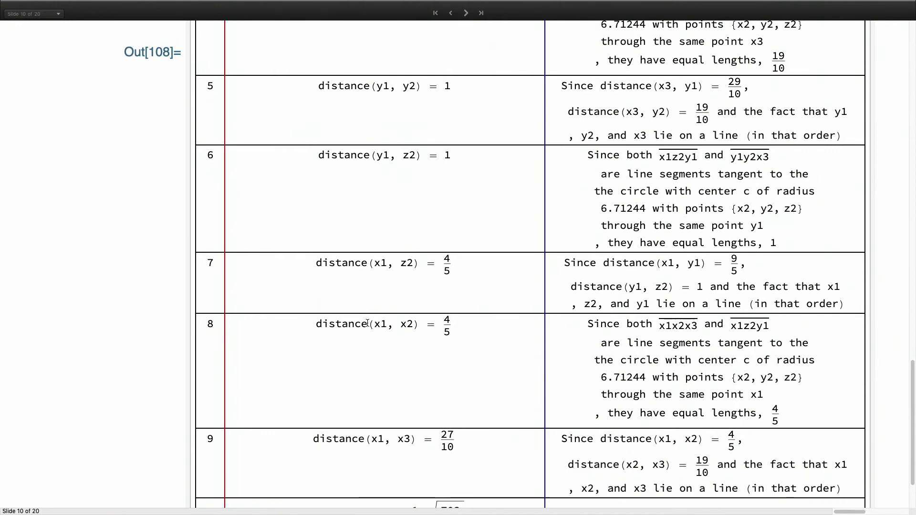
{"action": "scroll", "coordinate": [368, 324], "scroll_direction": "up", "scroll_amount": 10}
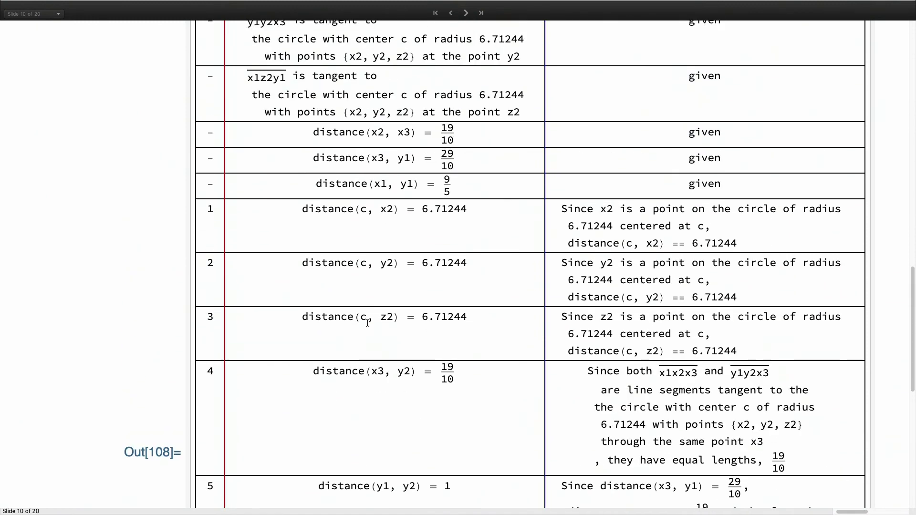
{"action": "scroll", "coordinate": [368, 323], "scroll_direction": "down", "scroll_amount": 12}
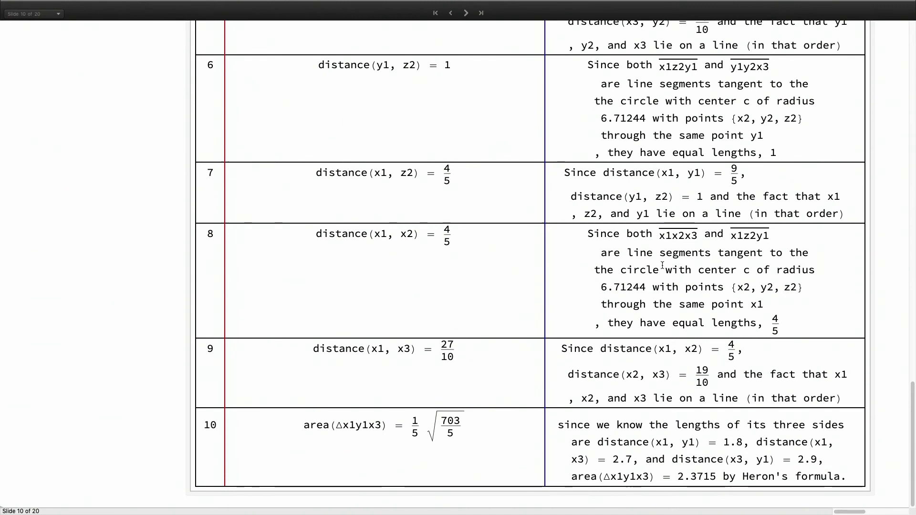
{"action": "left_click", "coordinate": [466, 13]}
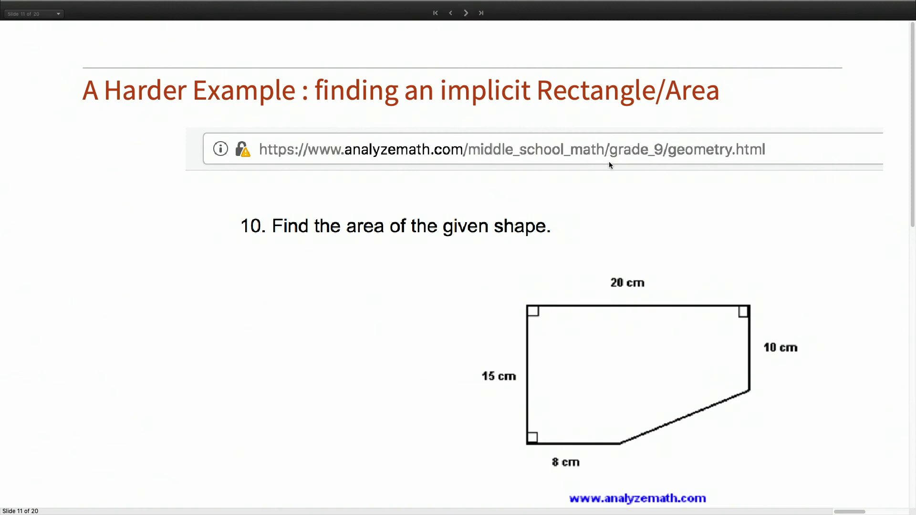
- Evaluate scene2 = GeometricScene[...] with three 90° angles and sides 10, 20, 15 and 8
{"action": "scroll", "coordinate": [629, 153], "scroll_direction": "down", "scroll_amount": 1}
{"action": "scroll", "coordinate": [629, 153], "scroll_direction": "right", "scroll_amount": 1}
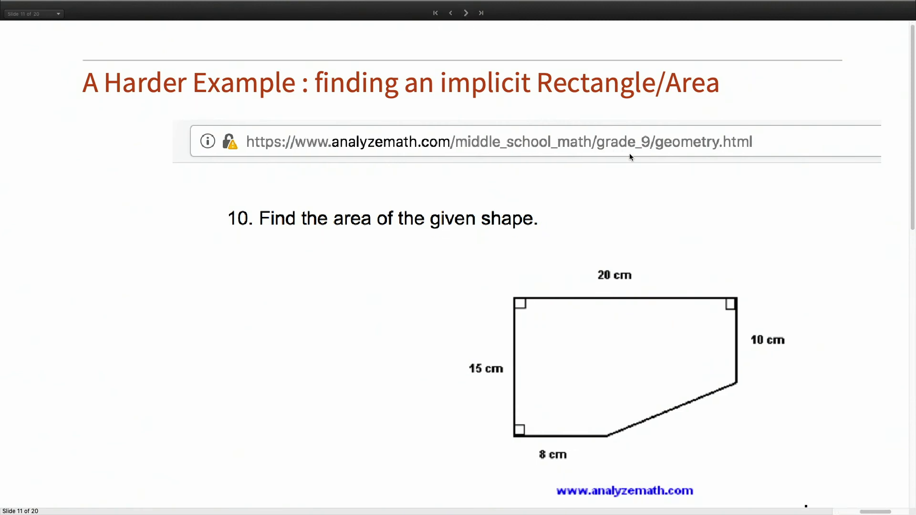
{"action": "scroll", "coordinate": [630, 156], "scroll_direction": "down", "scroll_amount": 3}
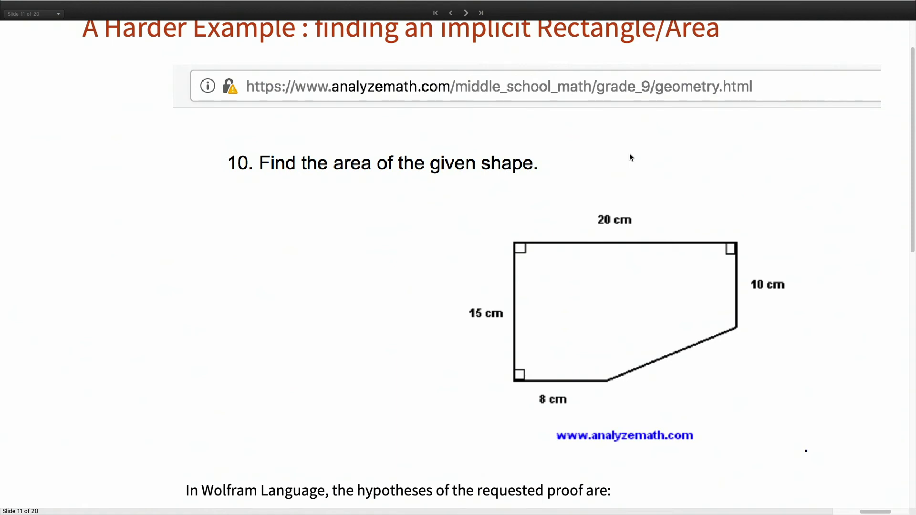
{"action": "scroll", "coordinate": [630, 155], "scroll_direction": "down", "scroll_amount": 6}
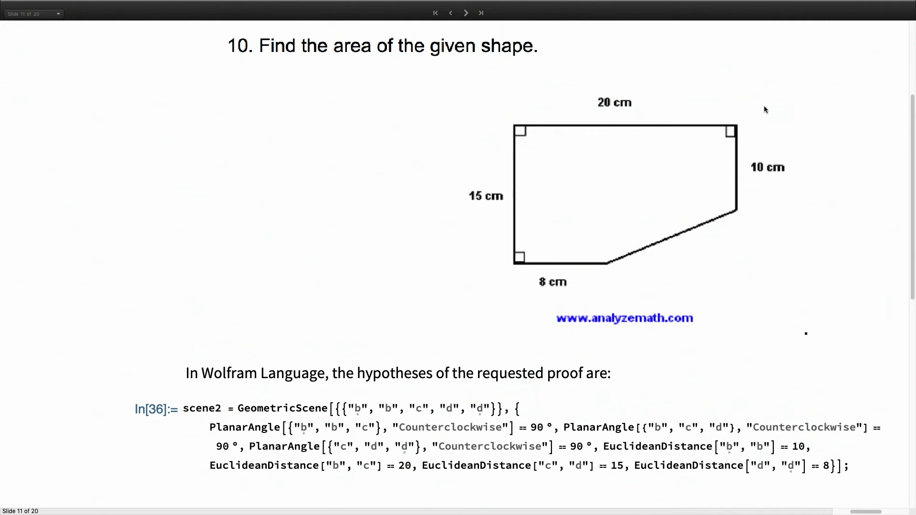
{"action": "scroll", "coordinate": [764, 108], "scroll_direction": "up", "scroll_amount": 6}
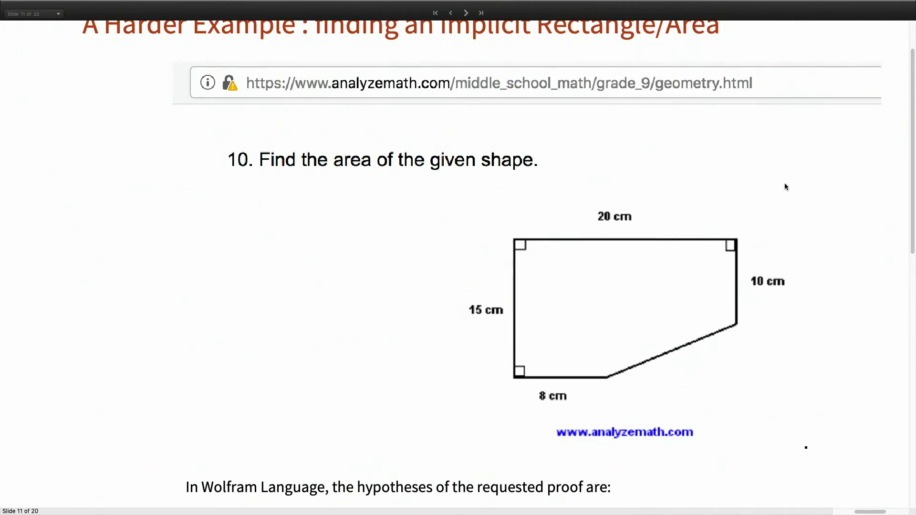
{"action": "scroll", "coordinate": [784, 184], "scroll_direction": "down", "scroll_amount": 7}
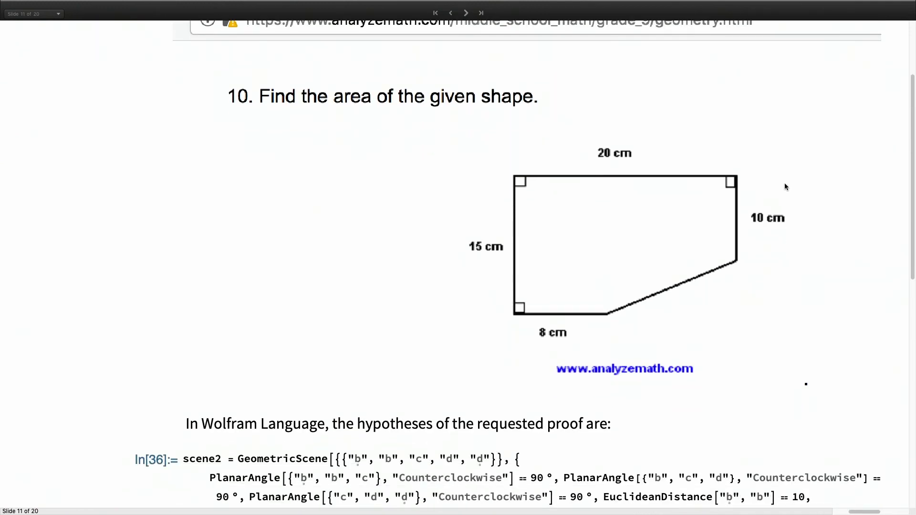
{"action": "right_click", "coordinate": [785, 184]}
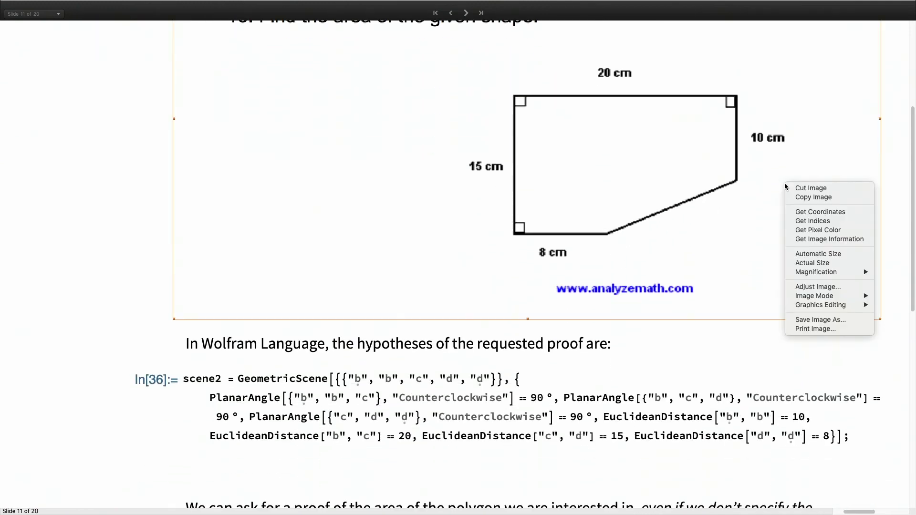
{"action": "left_click", "coordinate": [590, 378]}
{"action": "left_click", "coordinate": [566, 379]}
{"action": "left_click", "coordinate": [575, 399]}
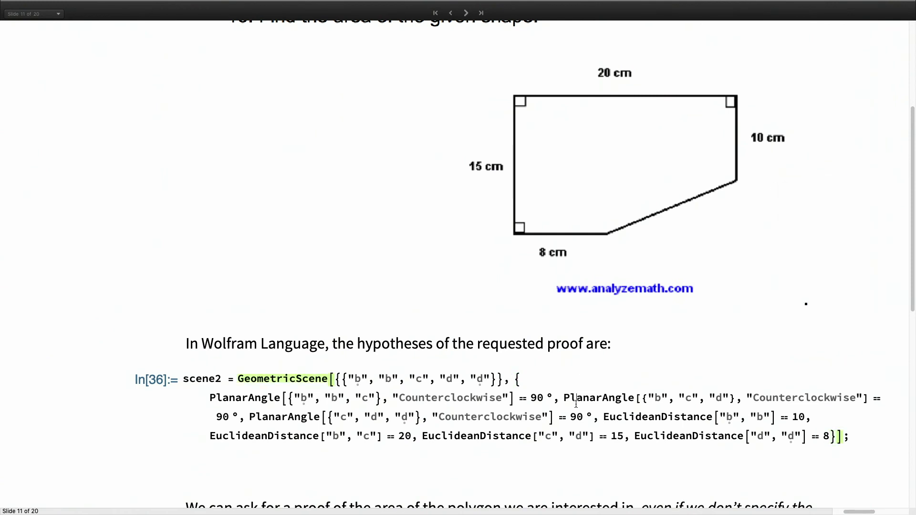
{"action": "scroll", "coordinate": [576, 404], "scroll_direction": "down", "scroll_amount": 4}
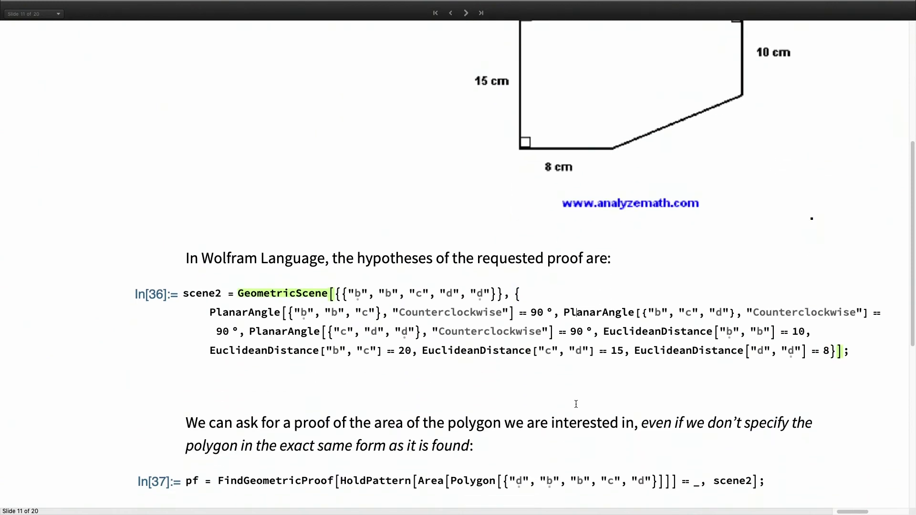
{"action": "key", "text": "shift+Return"}
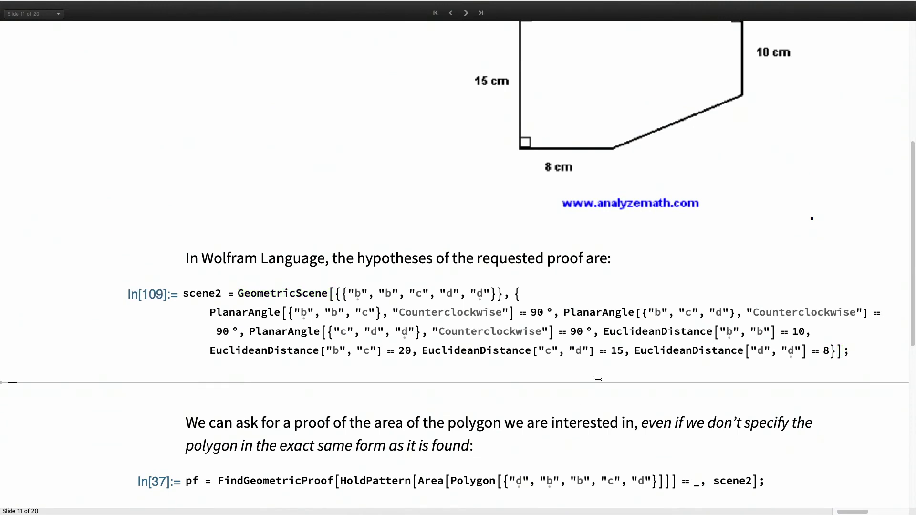
- Scroll to the area-proof input and select its HoldPattern Area expression
{"action": "scroll", "coordinate": [598, 379], "scroll_direction": "down", "scroll_amount": 6}
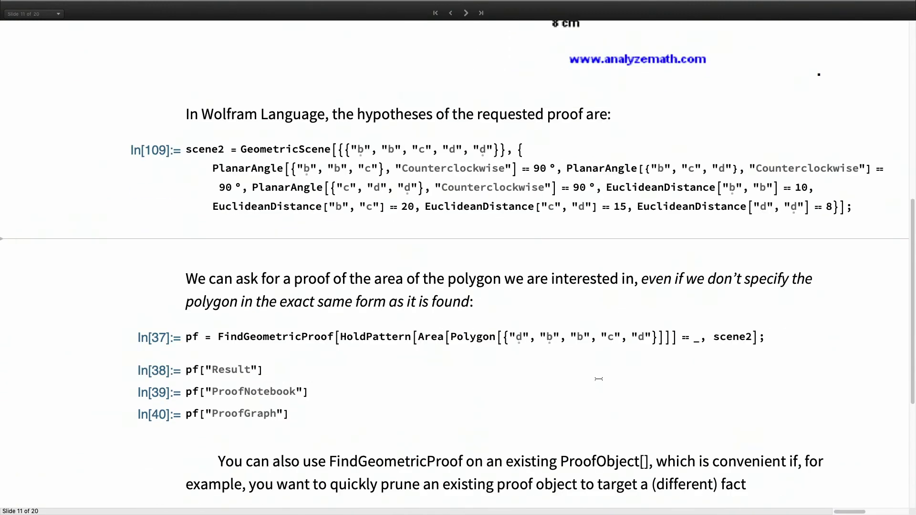
{"action": "left_click", "coordinate": [541, 337]}
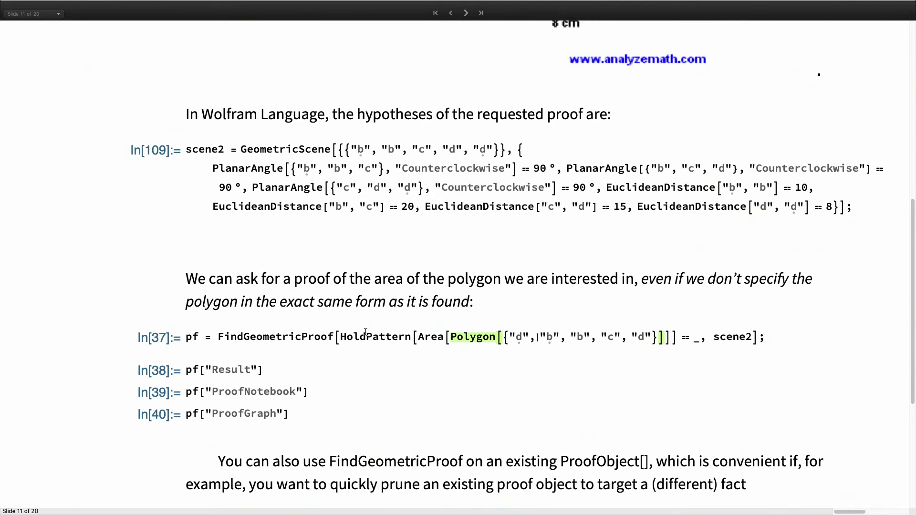
{"action": "double_click", "coordinate": [365, 335]}
{"action": "left_click", "coordinate": [366, 336]}
{"action": "left_click", "coordinate": [366, 337]}
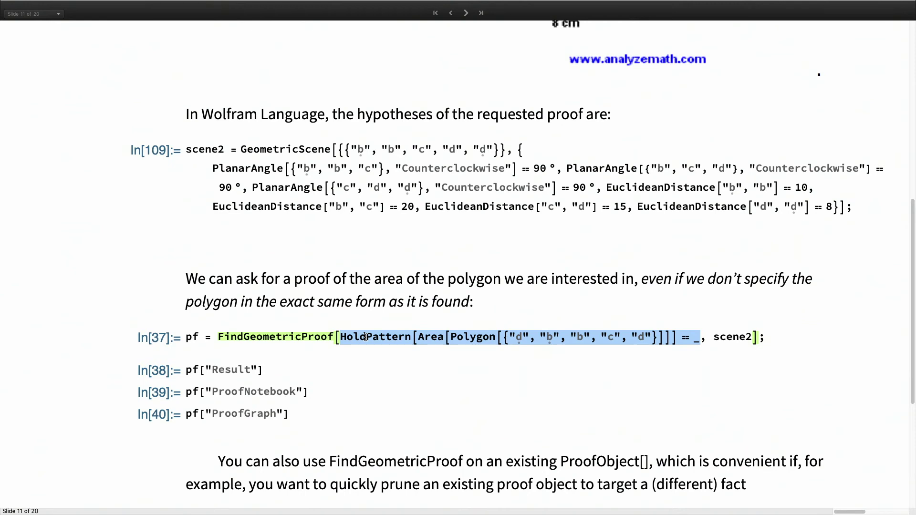
- Select the polygon's vertex-name list, then highlight scene2 in the hypotheses above
{"action": "mouse_move", "coordinate": [472, 339]}
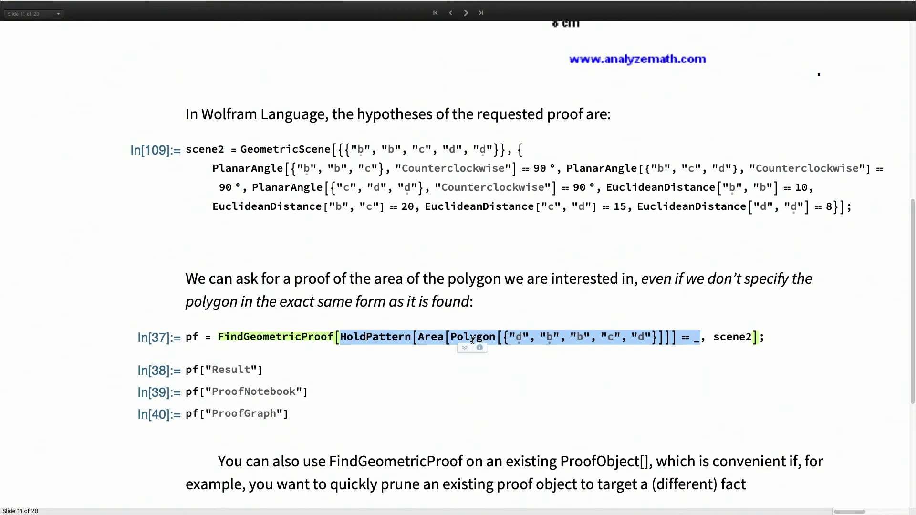
{"action": "left_click", "coordinate": [507, 337]}
{"action": "left_click_drag", "start_coordinate": [506, 337], "coordinate": [650, 334]}
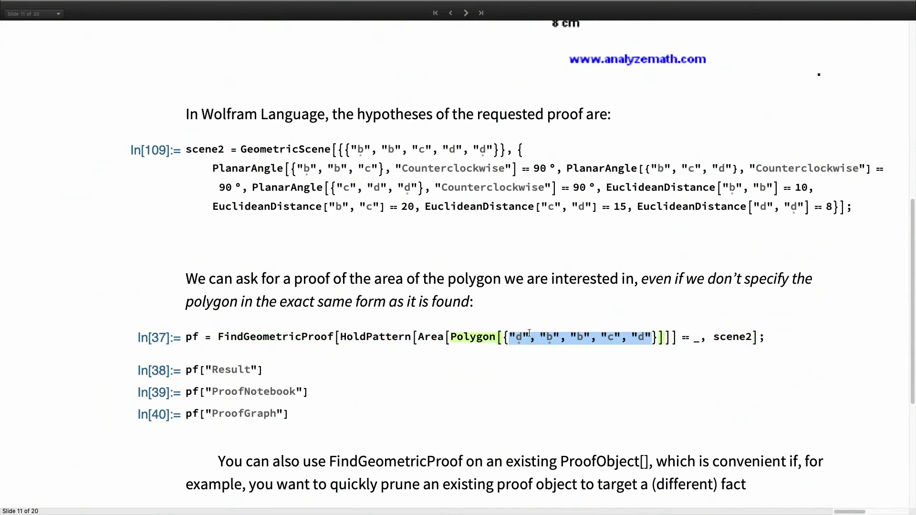
{"action": "scroll", "coordinate": [621, 292], "scroll_direction": "up", "scroll_amount": 6}
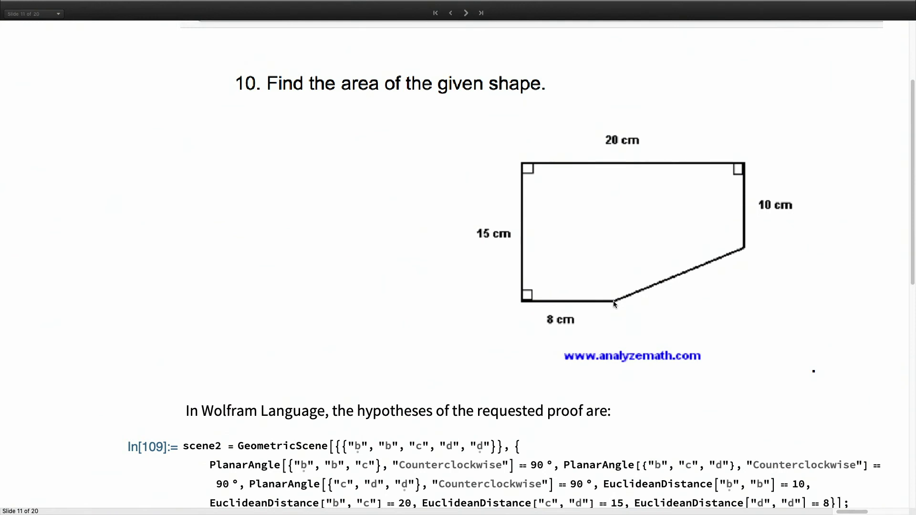
{"action": "double_click", "coordinate": [203, 445]}
{"action": "key", "text": "shift+Return"}
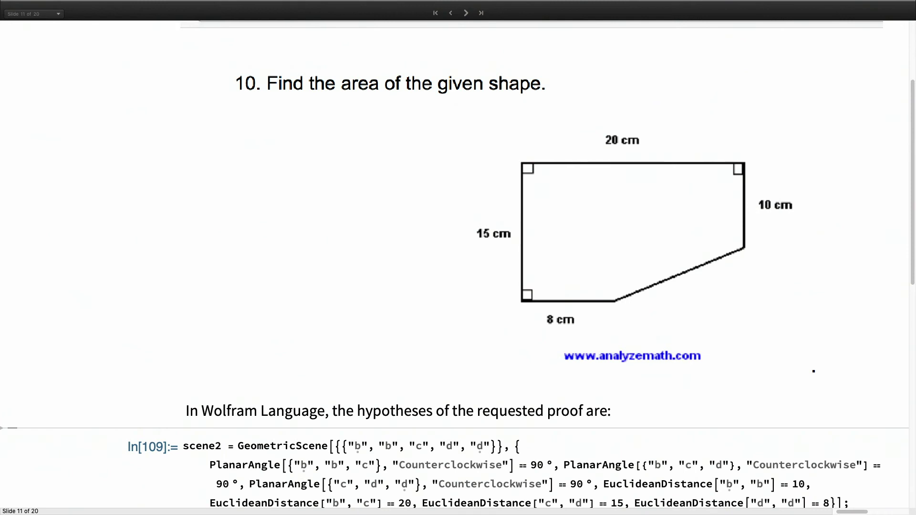
{"action": "type", "text": "Random"}
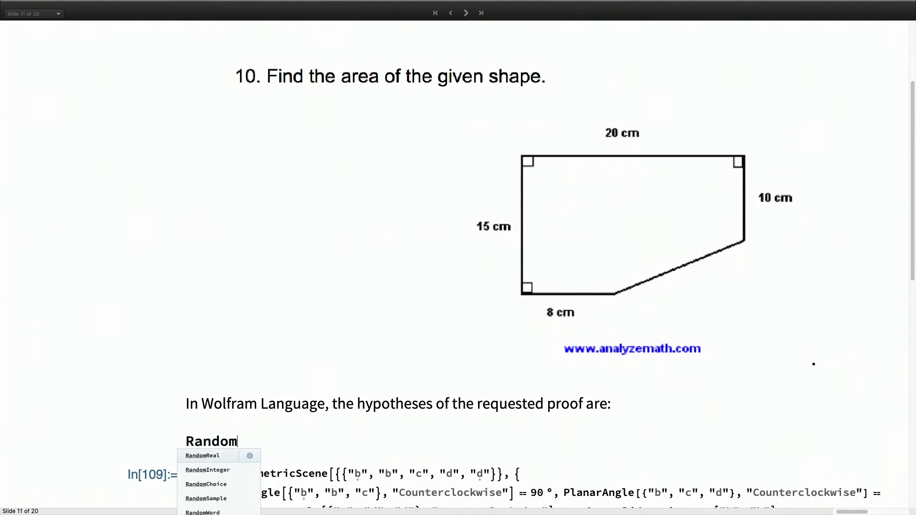
{"action": "type", "text": "Ins"}
{"action": "key", "text": "Return"}
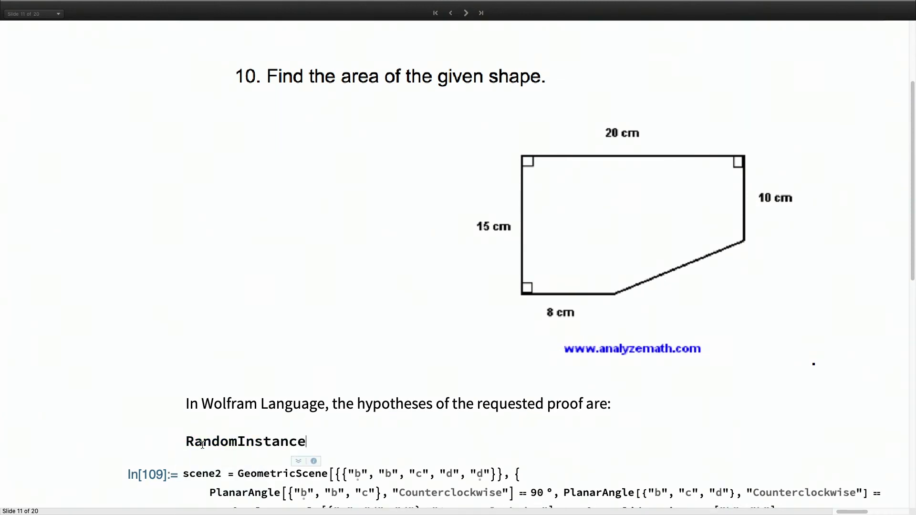
{"action": "type", "text": "[sce"}
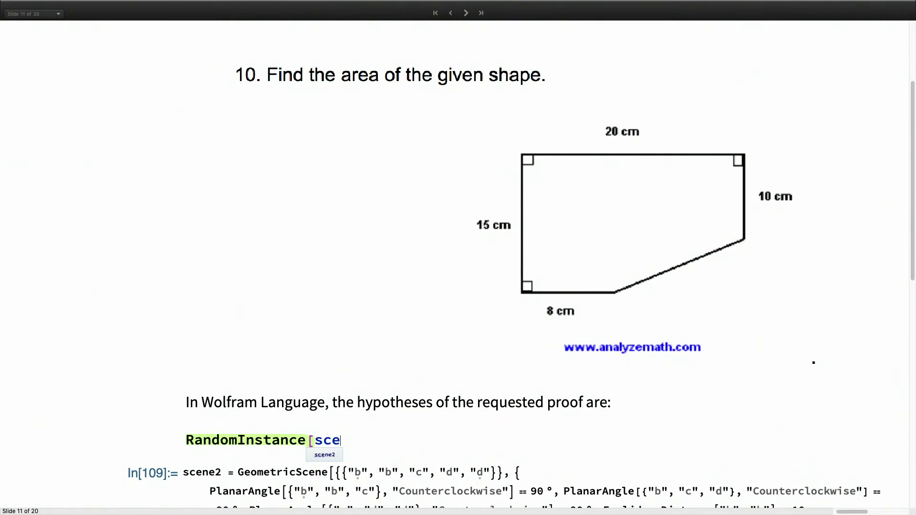
{"action": "key", "text": "Return"}
{"action": "type", "text": "]"}
{"action": "key", "text": "shift+Return"}
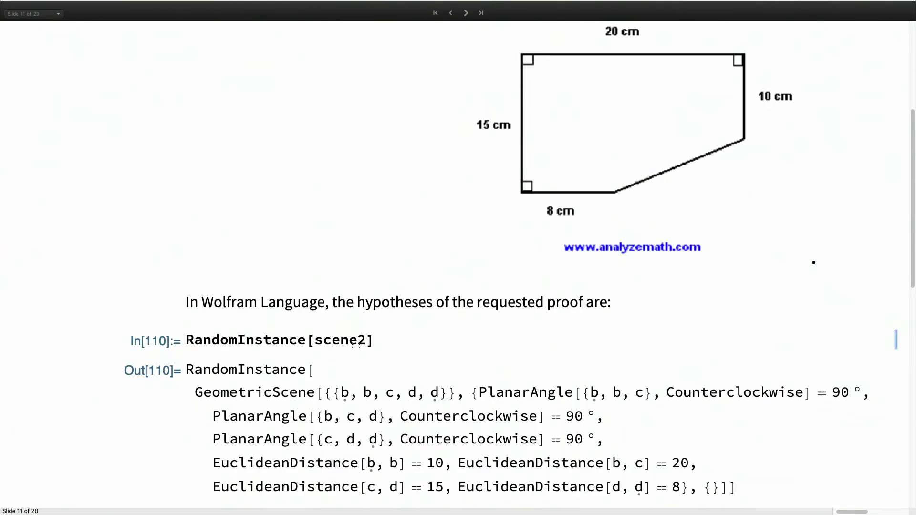
{"action": "key", "text": "ctrl+z"}
{"action": "scroll", "coordinate": [391, 315], "scroll_direction": "down", "scroll_amount": 1}
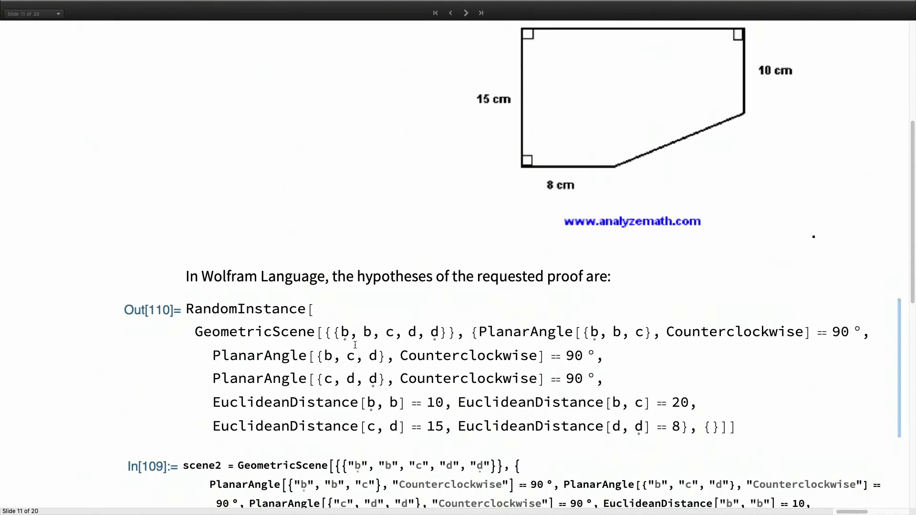
{"action": "key", "text": "ctrl+z"}
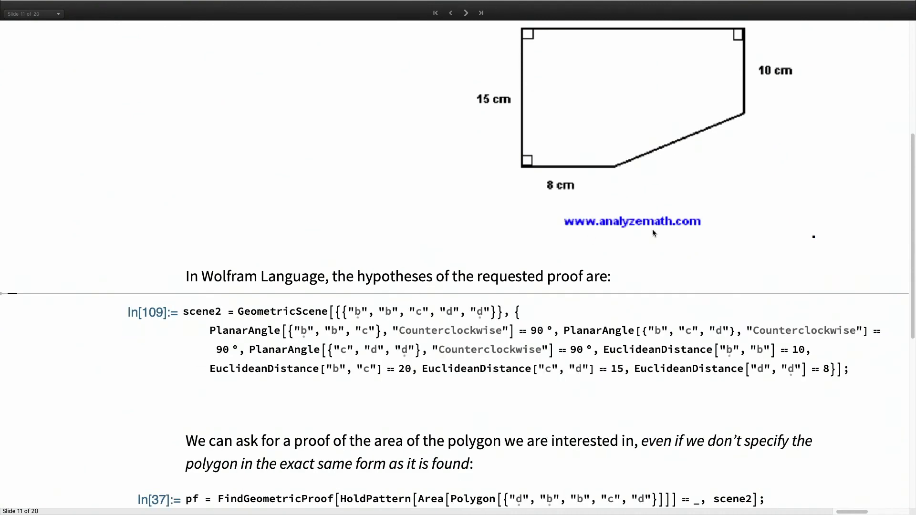
- Run the FindGeometricProof area search on scene2
{"action": "scroll", "coordinate": [653, 232], "scroll_direction": "down", "scroll_amount": 1}
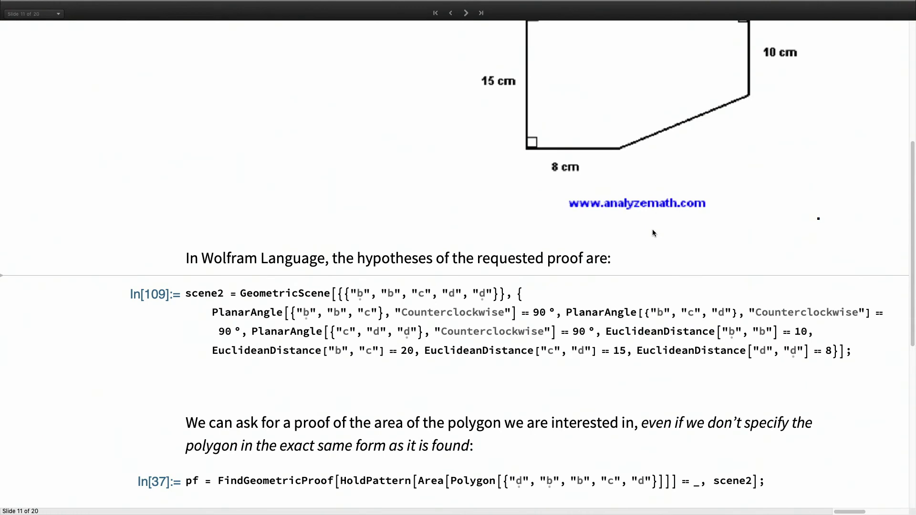
{"action": "scroll", "coordinate": [700, 214], "scroll_direction": "down", "scroll_amount": 1}
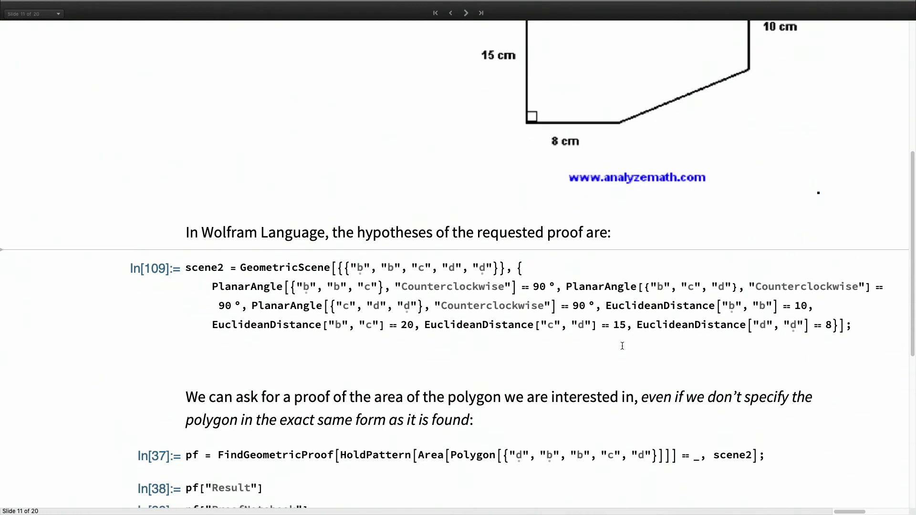
{"action": "left_click", "coordinate": [554, 456]}
{"action": "key", "text": "shift+Return"}
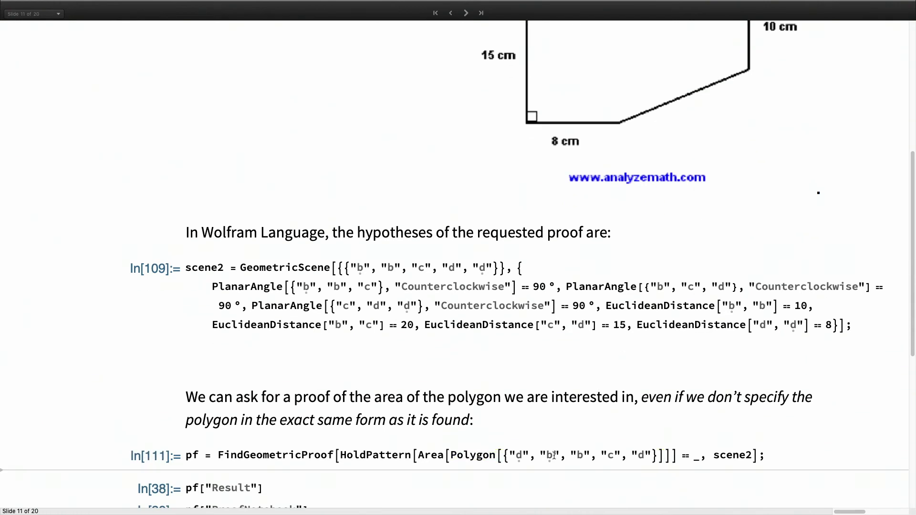
- Evaluate pf["Result"] showing area 270 and mark the vertex list b, b, c, d, d
{"action": "scroll", "coordinate": [617, 375], "scroll_direction": "down", "scroll_amount": 9}
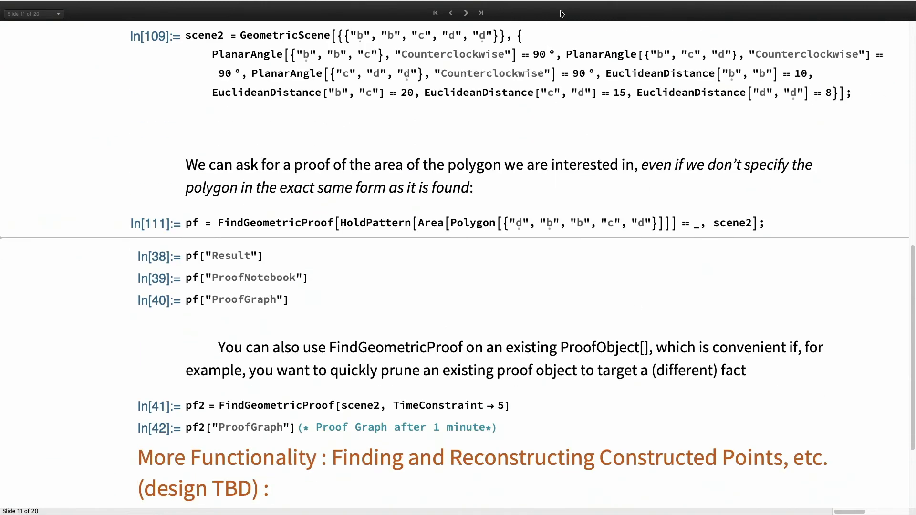
{"action": "left_click", "coordinate": [902, 257]}
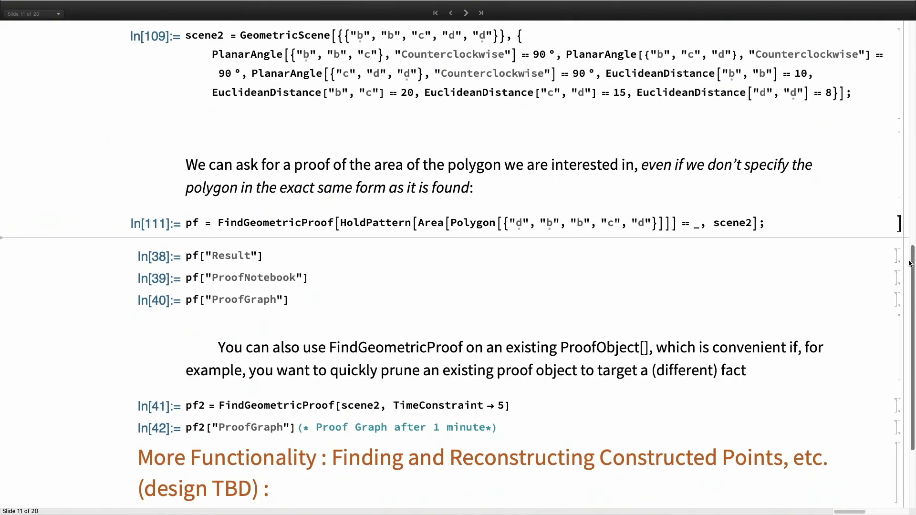
{"action": "key", "text": "shift+Return"}
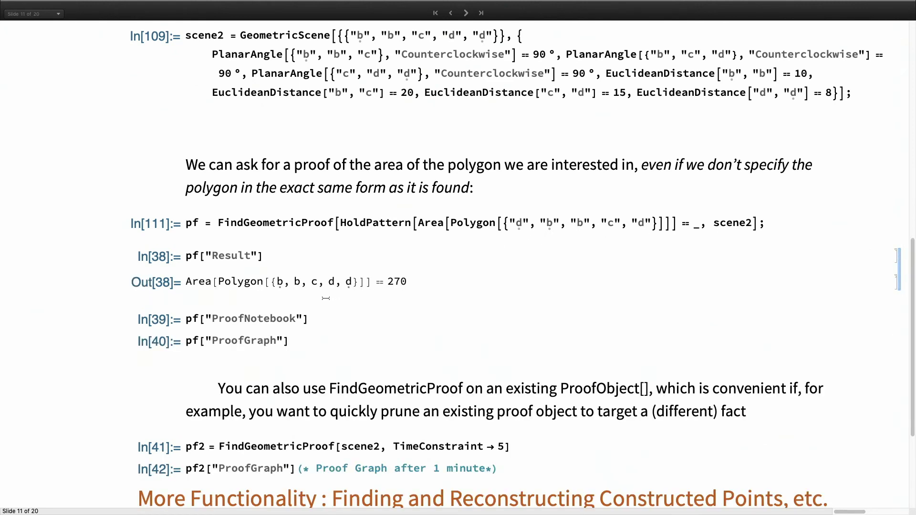
{"action": "left_click", "coordinate": [224, 282]}
{"action": "double_click", "coordinate": [225, 282]}
{"action": "left_click", "coordinate": [280, 283]}
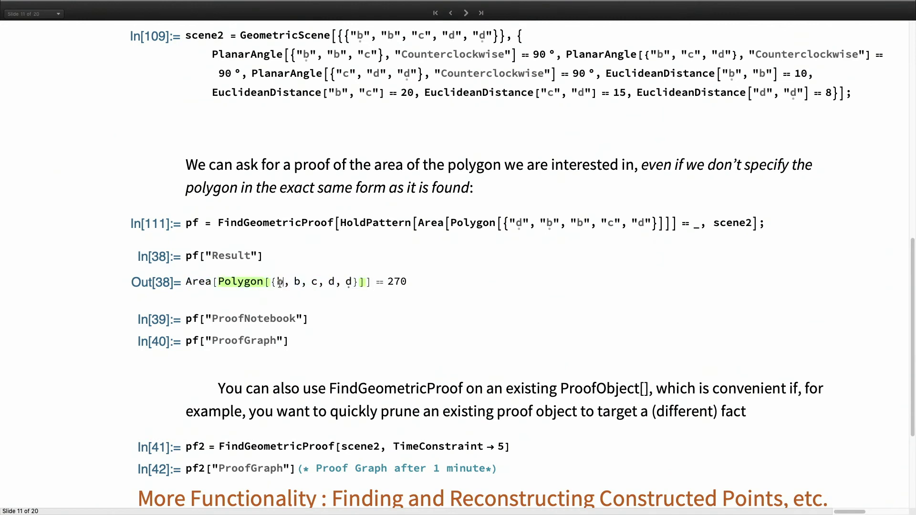
{"action": "left_click_drag", "start_coordinate": [280, 283], "coordinate": [357, 283]}
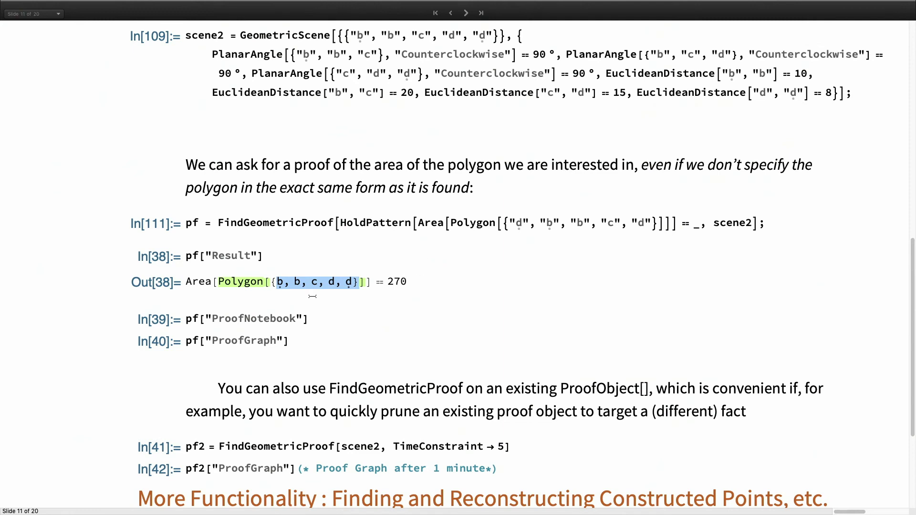
- Evaluate pf["ProofNotebook"] to produce the step-by-step proof table
{"action": "left_click", "coordinate": [309, 319]}
{"action": "key", "text": "shift+Return"}
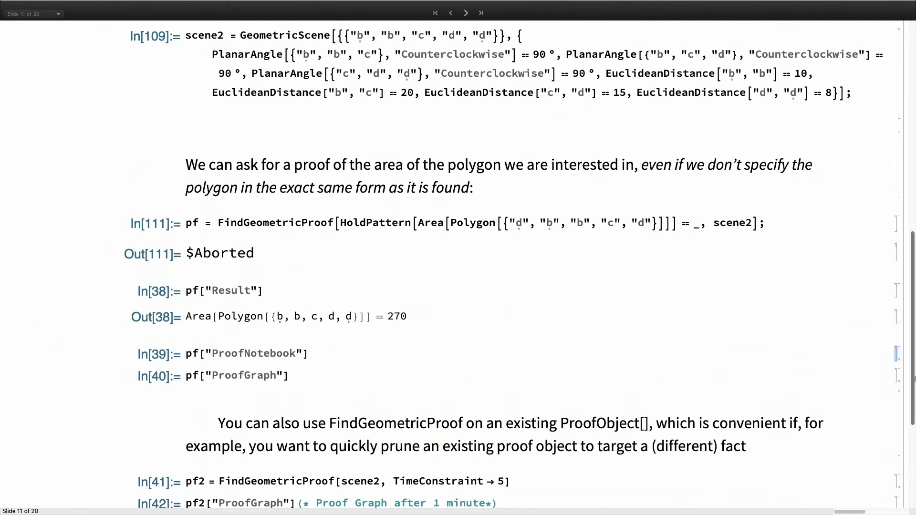
{"action": "scroll", "coordinate": [679, 304], "scroll_direction": "down", "scroll_amount": 10}
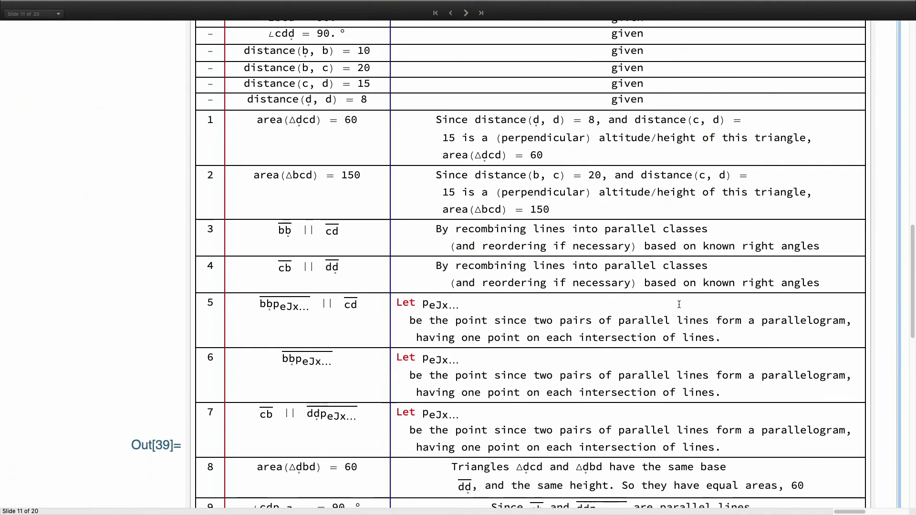
- Read the proof table down to step 17, then evaluate pf["ProofGraph"]
{"action": "scroll", "coordinate": [679, 305], "scroll_direction": "up", "scroll_amount": 2}
{"action": "scroll", "coordinate": [678, 304], "scroll_direction": "down", "scroll_amount": 3}
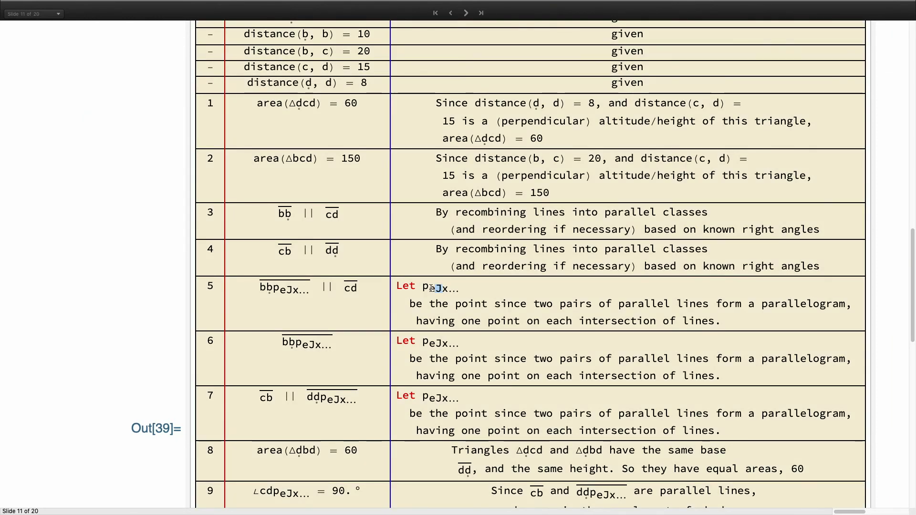
{"action": "double_click", "coordinate": [431, 288]}
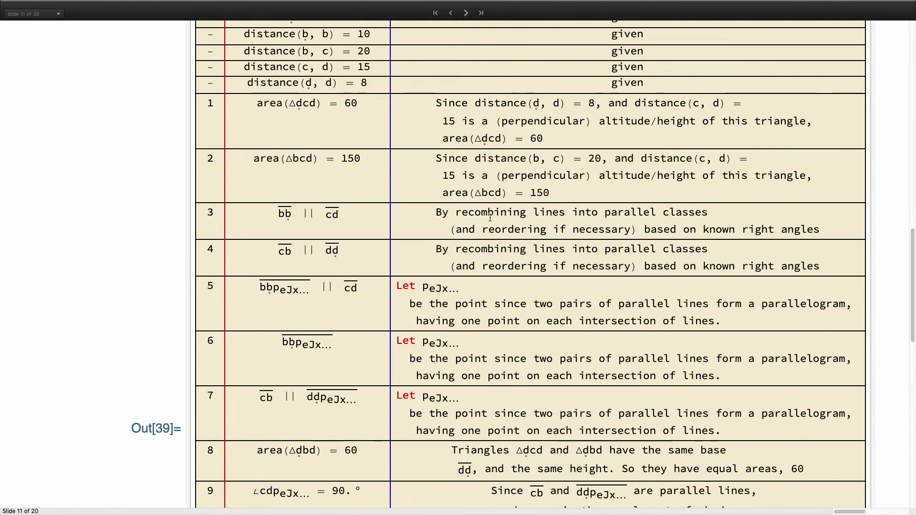
{"action": "scroll", "coordinate": [375, 222], "scroll_direction": "down", "scroll_amount": 3}
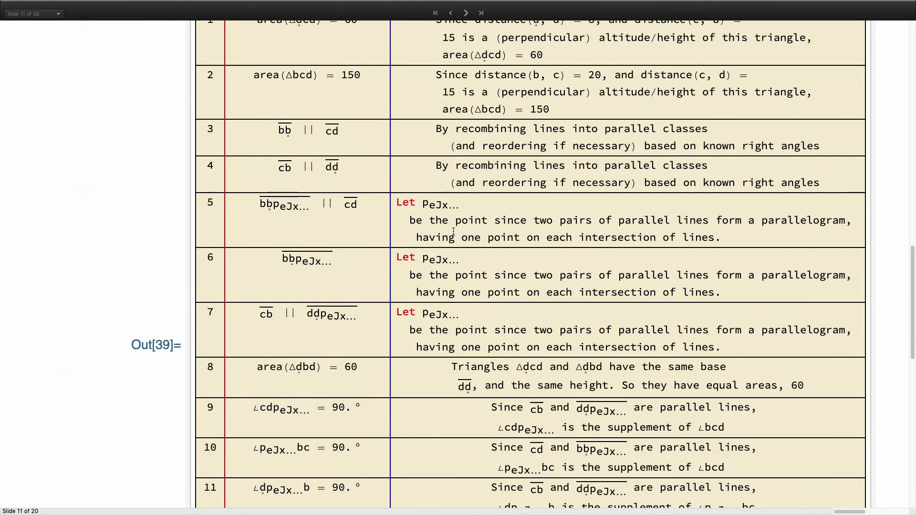
{"action": "scroll", "coordinate": [453, 231], "scroll_direction": "down", "scroll_amount": 1}
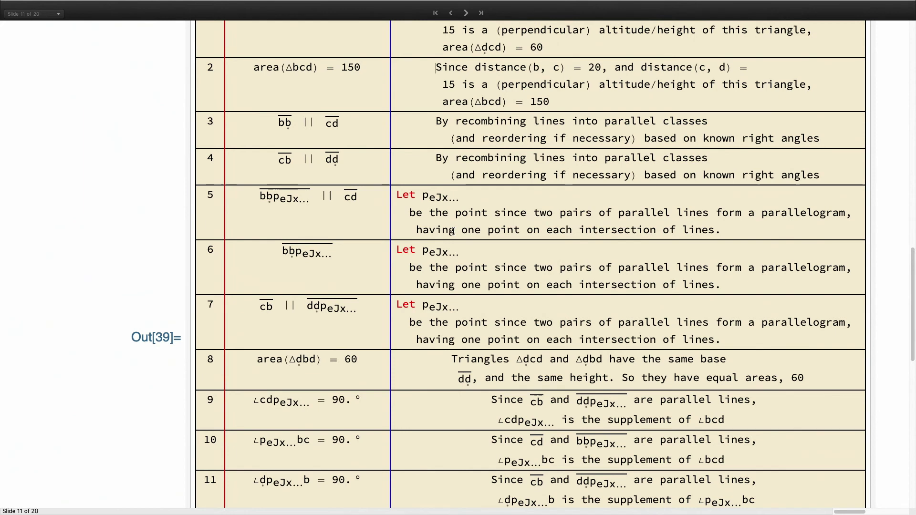
{"action": "scroll", "coordinate": [453, 231], "scroll_direction": "down", "scroll_amount": 5}
{"action": "scroll", "coordinate": [453, 231], "scroll_direction": "down", "scroll_amount": 15}
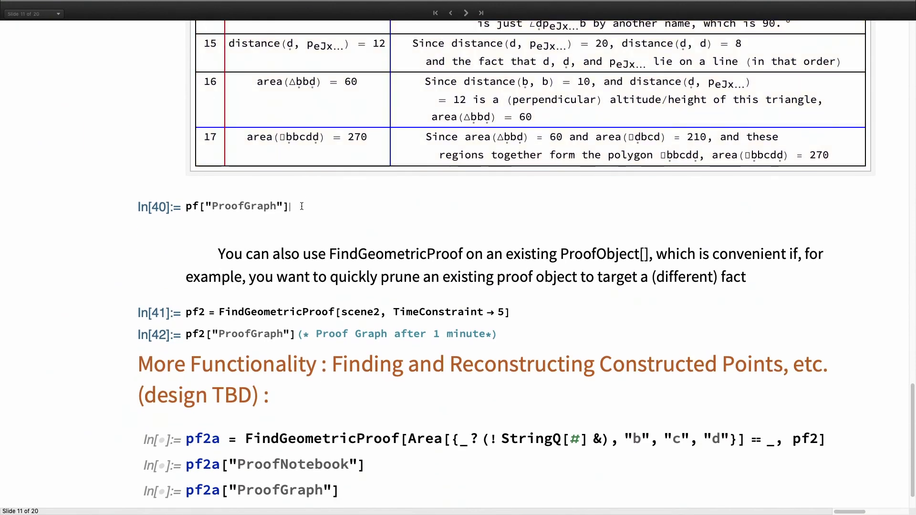
{"action": "key", "text": "shift+Return"}
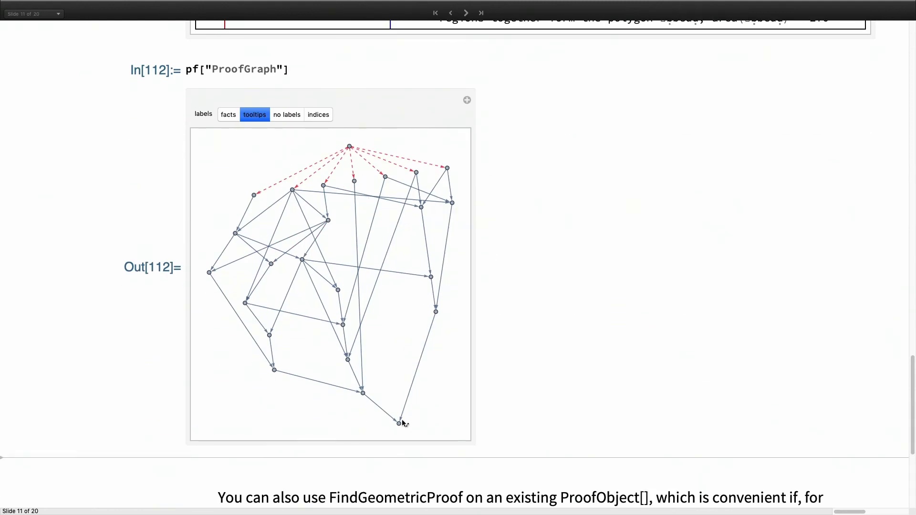
- Move below the area proof graph to the pf2 = FindGeometricProof[scene2, TimeConstraint → 5] cell
{"action": "mouse_move", "coordinate": [400, 427]}
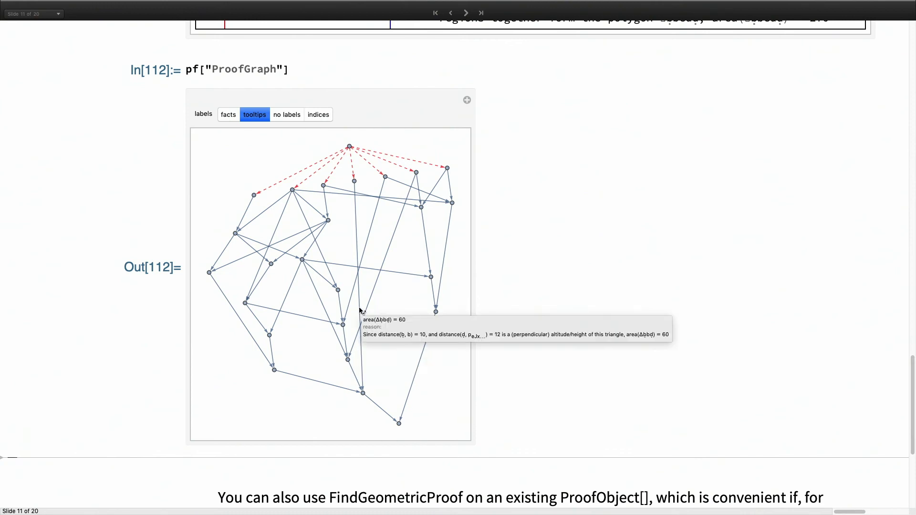
{"action": "mouse_move", "coordinate": [324, 281]}
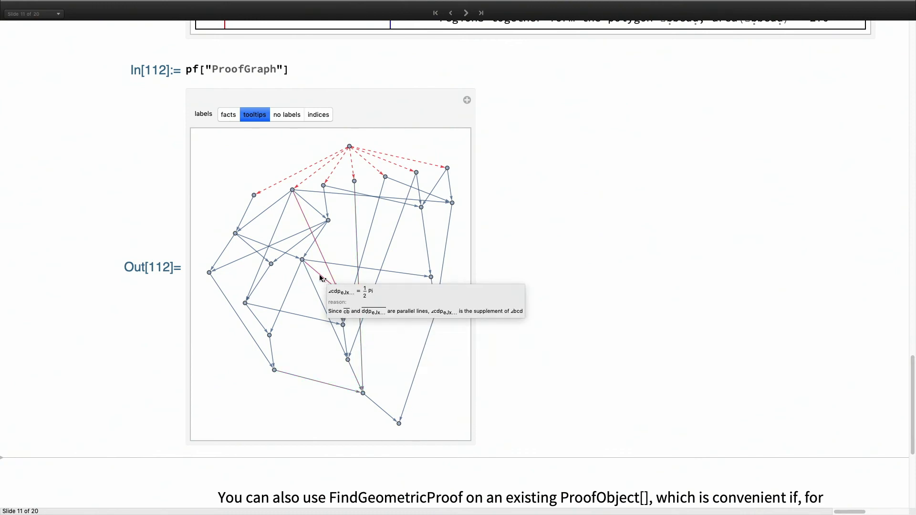
{"action": "scroll", "coordinate": [531, 266], "scroll_direction": "down", "scroll_amount": 3}
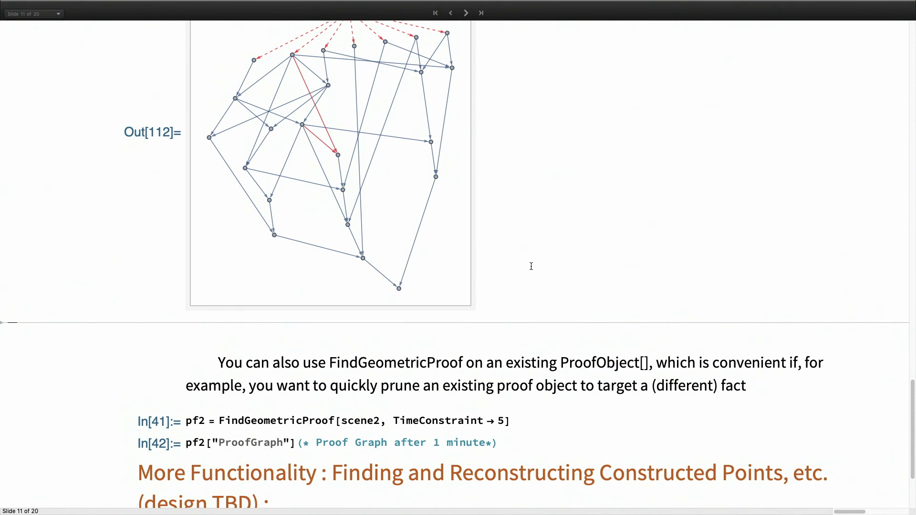
{"action": "left_click", "coordinate": [535, 416]}
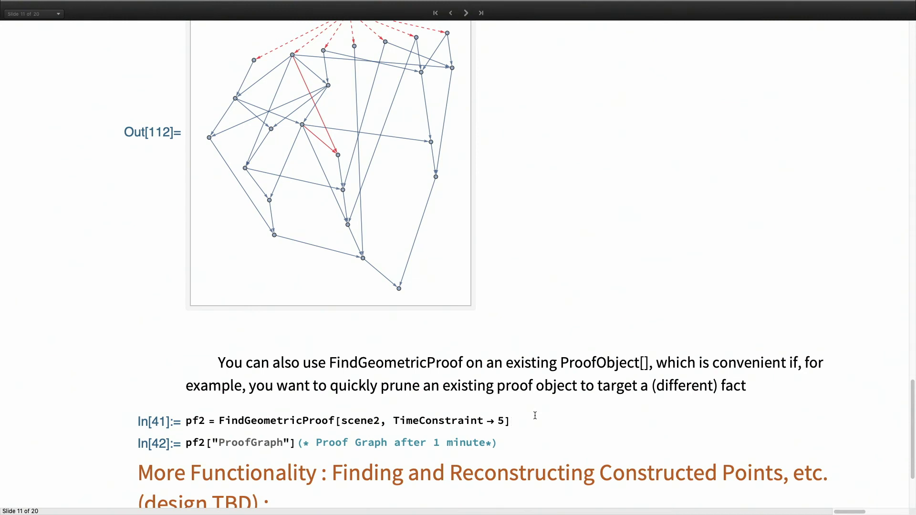
{"action": "scroll", "coordinate": [535, 415], "scroll_direction": "up", "scroll_amount": 10}
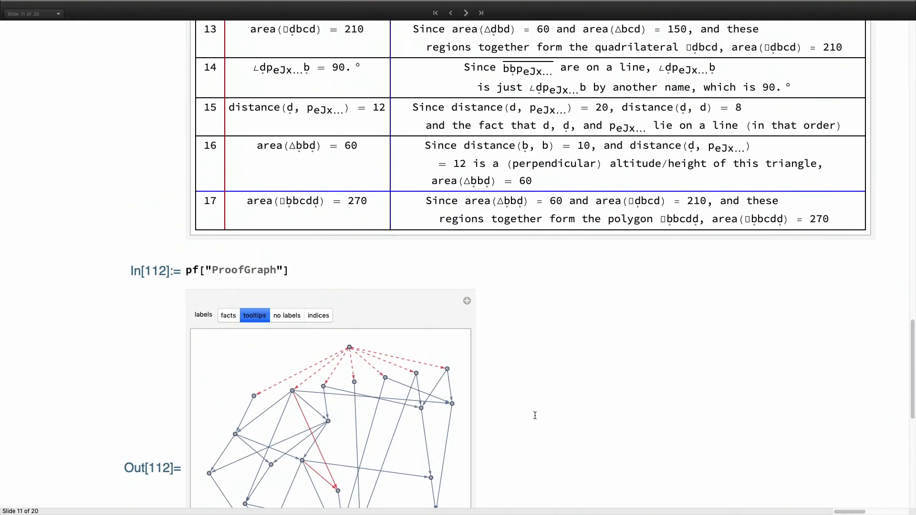
{"action": "scroll", "coordinate": [536, 415], "scroll_direction": "up", "scroll_amount": 5}
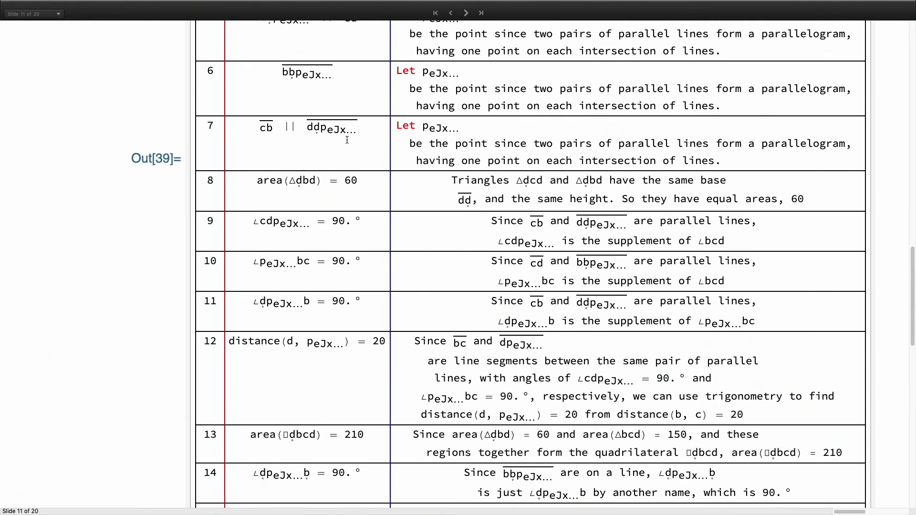
{"action": "scroll", "coordinate": [347, 140], "scroll_direction": "down", "scroll_amount": 1}
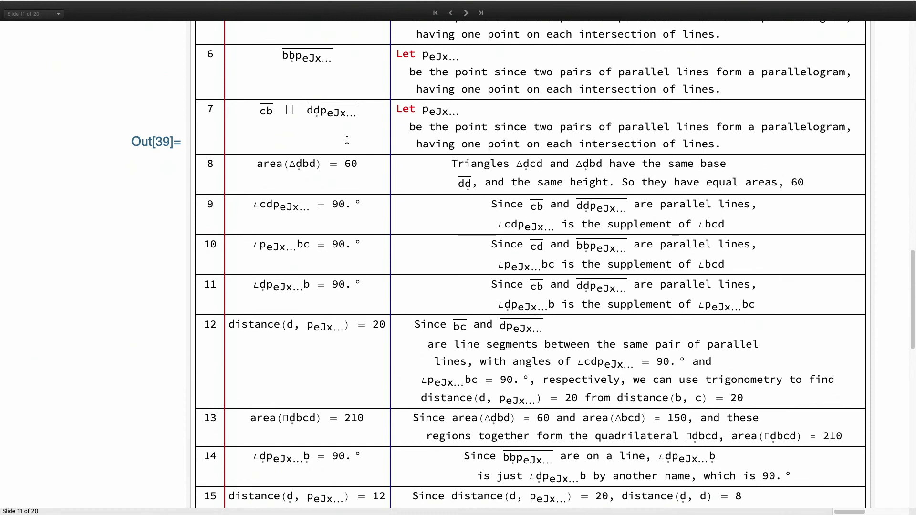
{"action": "scroll", "coordinate": [346, 140], "scroll_direction": "down", "scroll_amount": 9}
{"action": "scroll", "coordinate": [347, 140], "scroll_direction": "down", "scroll_amount": 10}
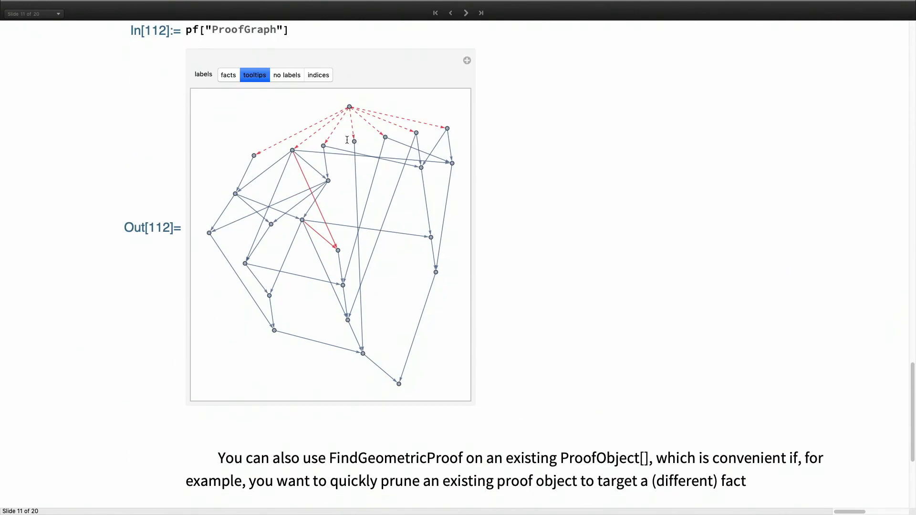
{"action": "left_click", "coordinate": [525, 270]}
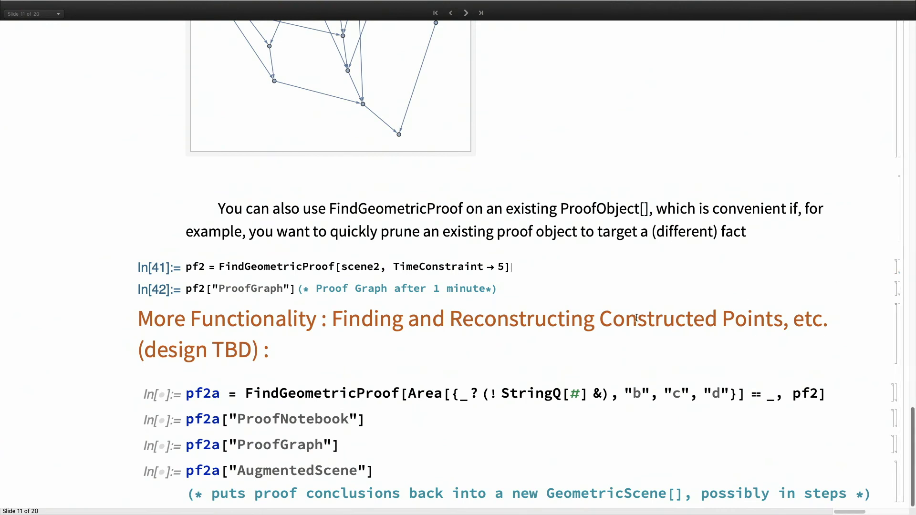
- Evaluate pf2["ProofGraph"] to draw its larger graph, then scroll to the pf2a cells
{"action": "left_click", "coordinate": [609, 288]}
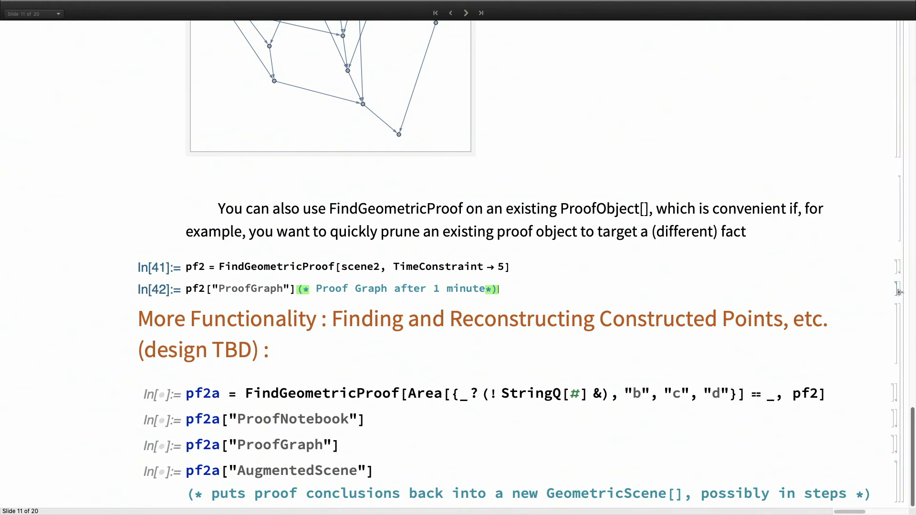
{"action": "key", "text": "shift+Return"}
{"action": "scroll", "coordinate": [662, 284], "scroll_direction": "down", "scroll_amount": 1}
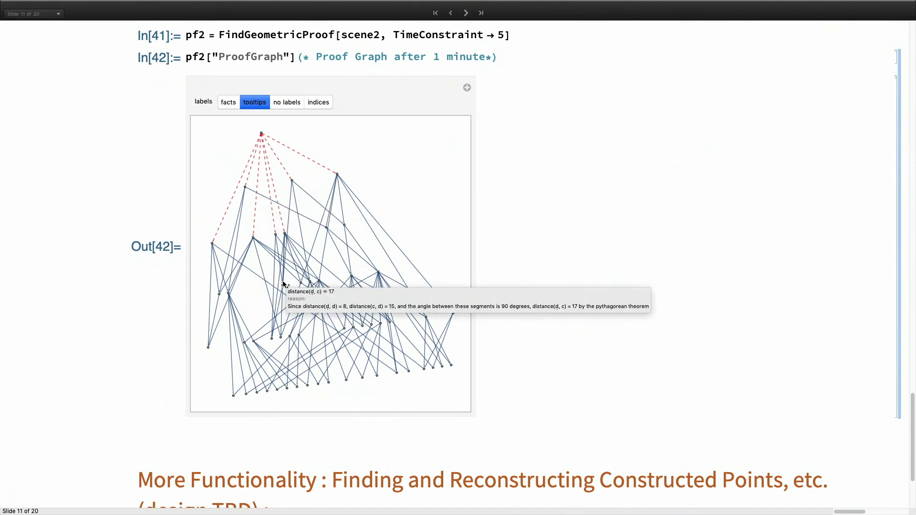
{"action": "left_click", "coordinate": [498, 326]}
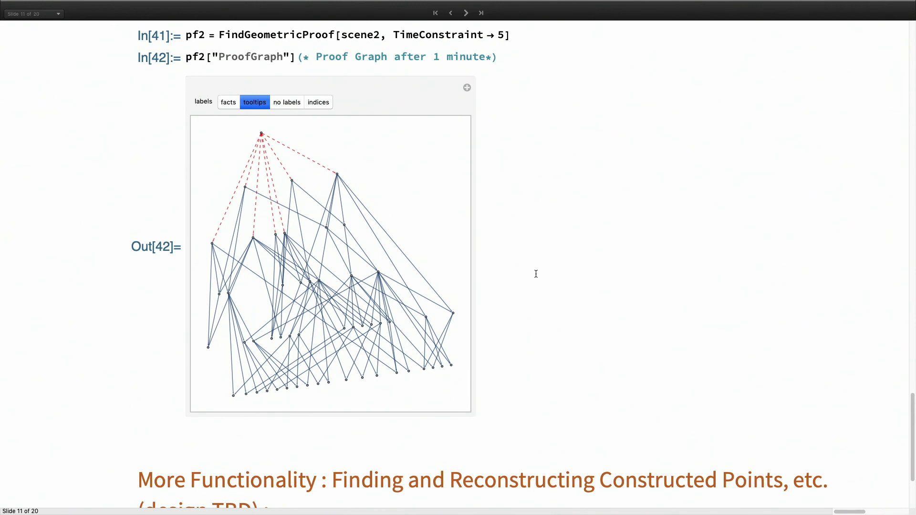
{"action": "scroll", "coordinate": [638, 243], "scroll_direction": "down", "scroll_amount": 5}
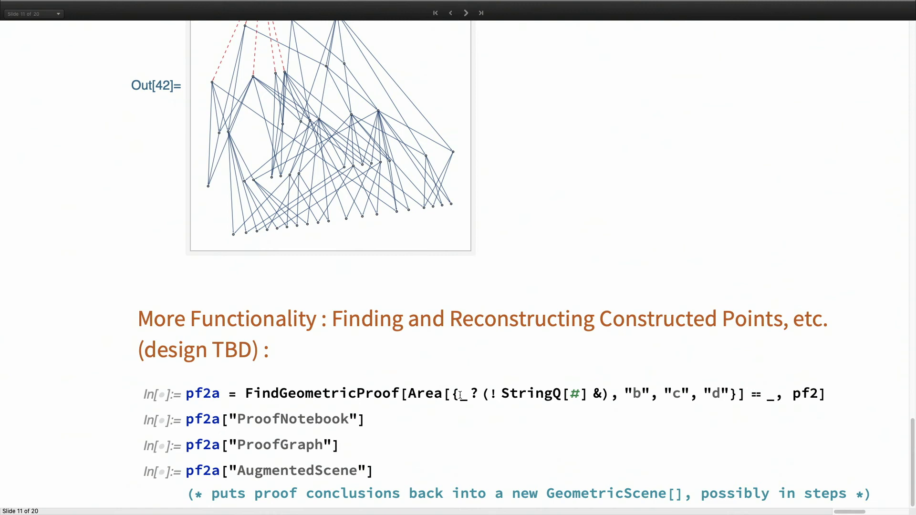
- Evaluate pf2a = FindGeometricProof[Area[...] == _, pf2] for a 15-step proof, then its ProofNotebook
{"action": "double_click", "coordinate": [462, 397]}
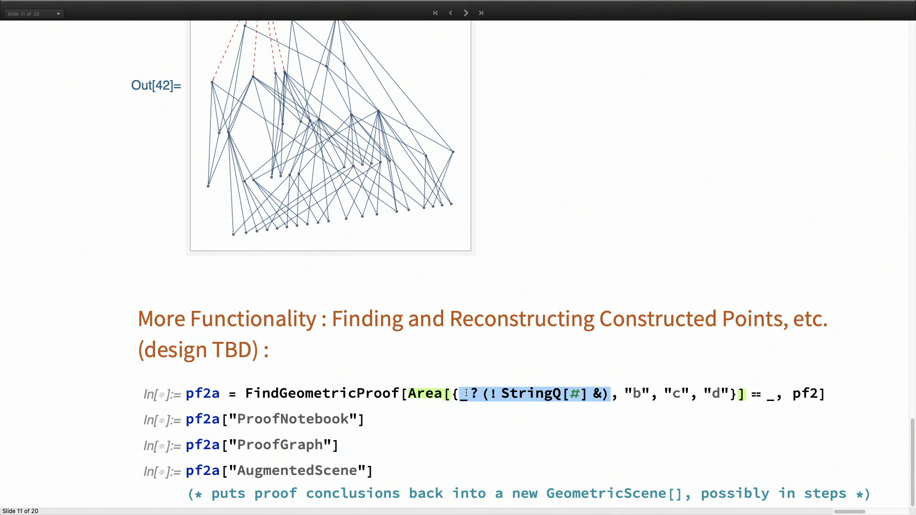
{"action": "left_click", "coordinate": [426, 390]}
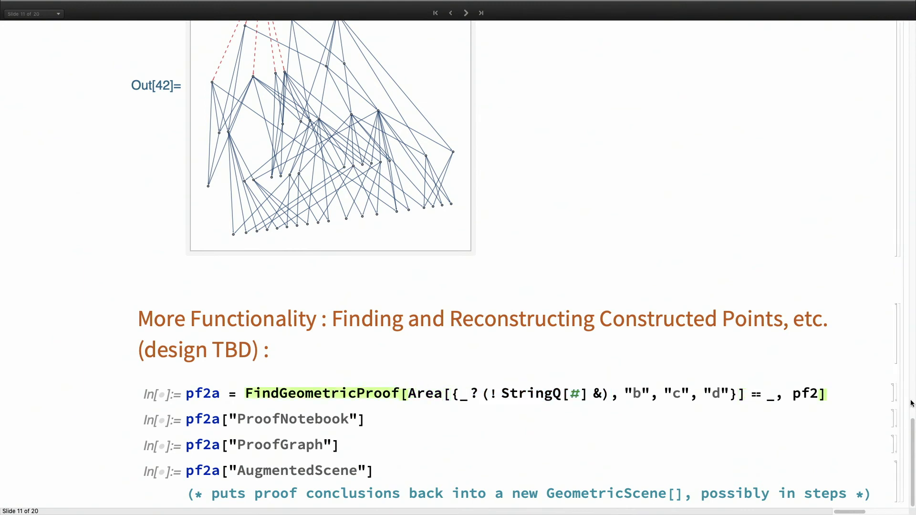
{"action": "key", "text": "shift+Return"}
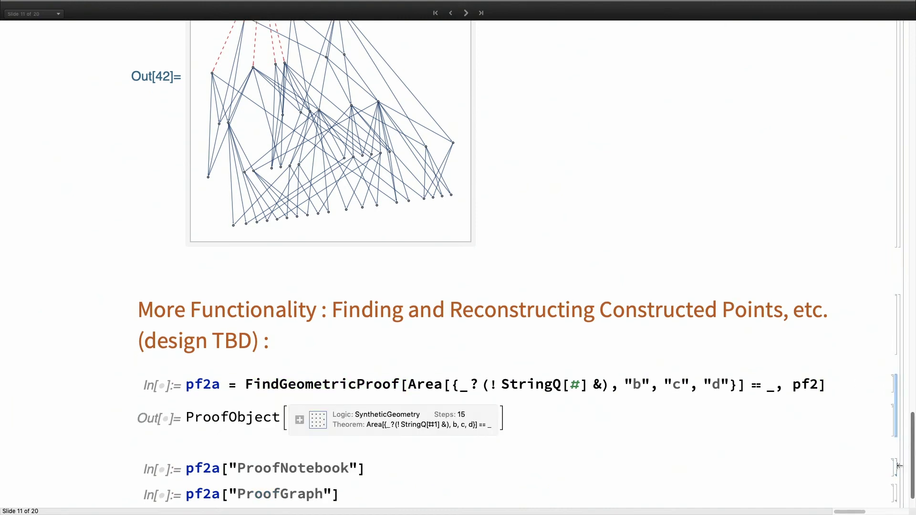
{"action": "left_click", "coordinate": [898, 466]}
{"action": "key", "text": "shift+Return"}
- Highlight the step-8 area 300 claim in pf2a's proof table and open its proof graph
{"action": "scroll", "coordinate": [698, 320], "scroll_direction": "down", "scroll_amount": 5}
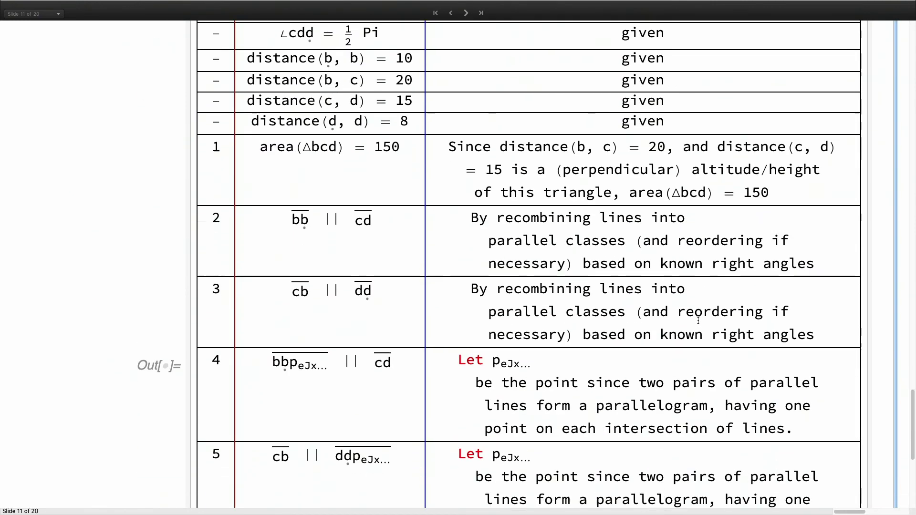
{"action": "scroll", "coordinate": [698, 321], "scroll_direction": "down", "scroll_amount": 8}
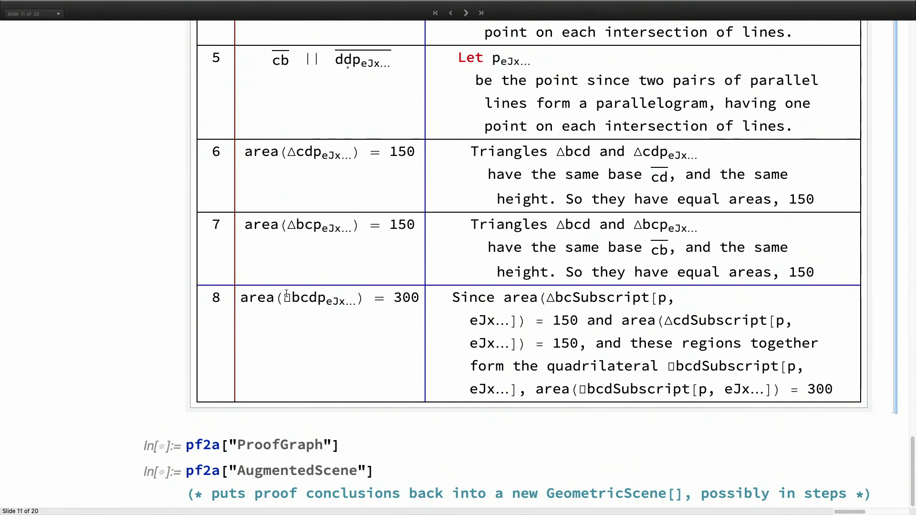
{"action": "left_click", "coordinate": [286, 296]}
{"action": "left_click_drag", "start_coordinate": [286, 295], "coordinate": [240, 297]}
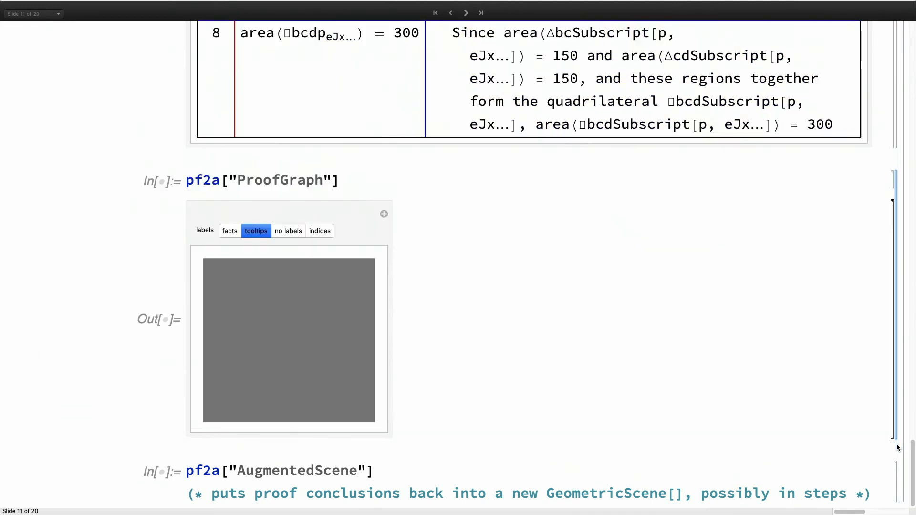
{"action": "double_click", "coordinate": [895, 444]}
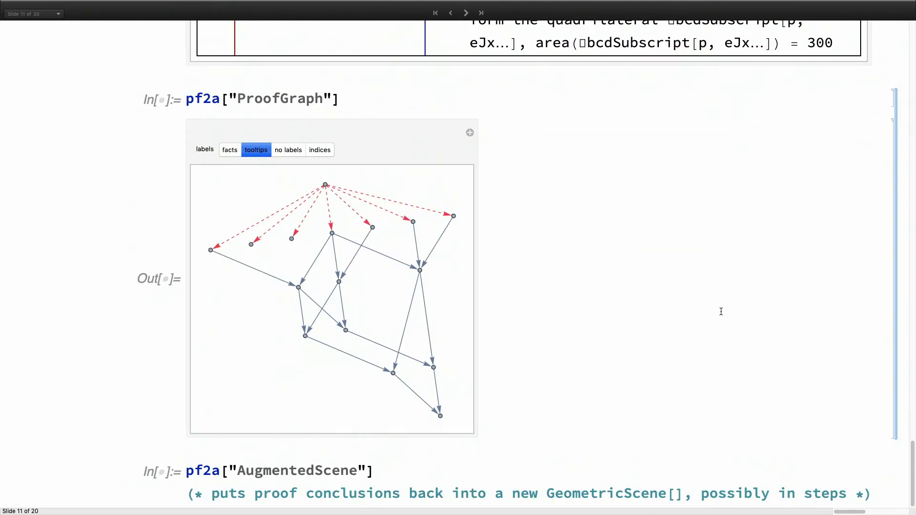
- Widen pf2a's proof graph with step-number node labels, then advance to slide 12
{"action": "left_click", "coordinate": [231, 151]}
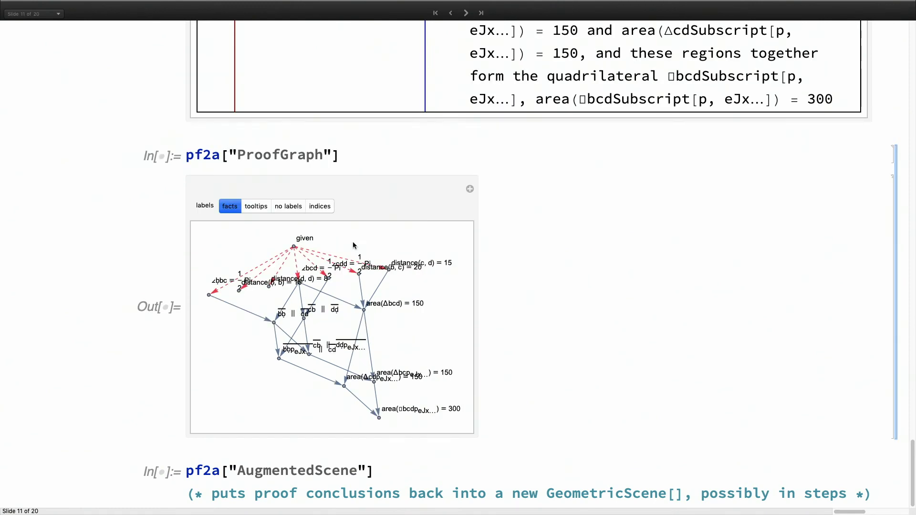
{"action": "left_click", "coordinate": [372, 307]}
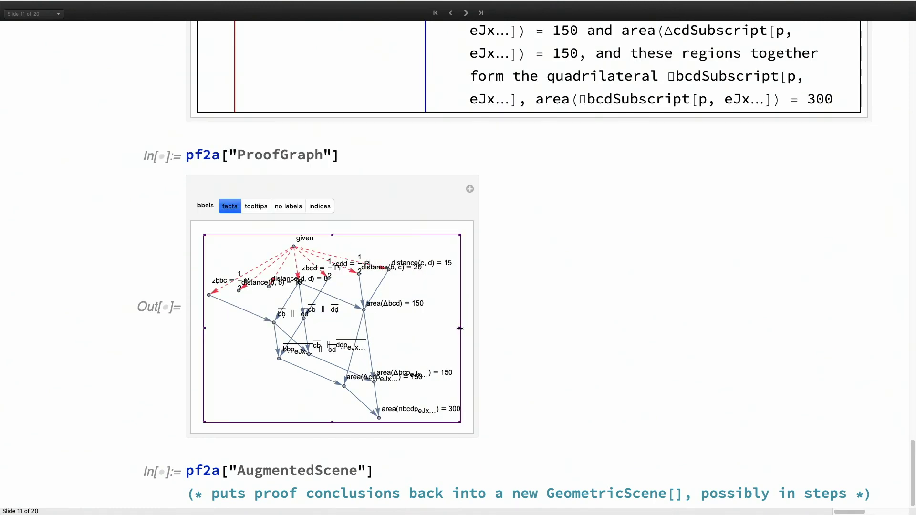
{"action": "left_click_drag", "start_coordinate": [460, 331], "coordinate": [610, 331]}
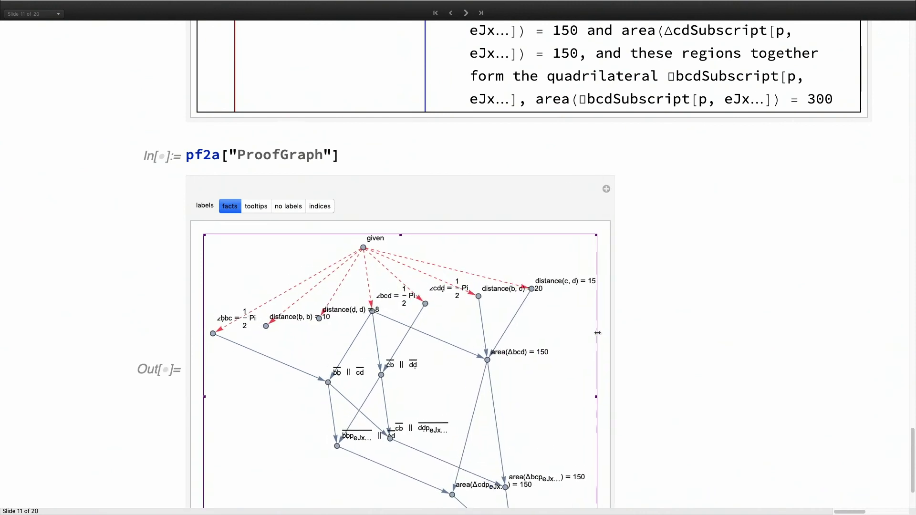
{"action": "left_click", "coordinate": [260, 209]}
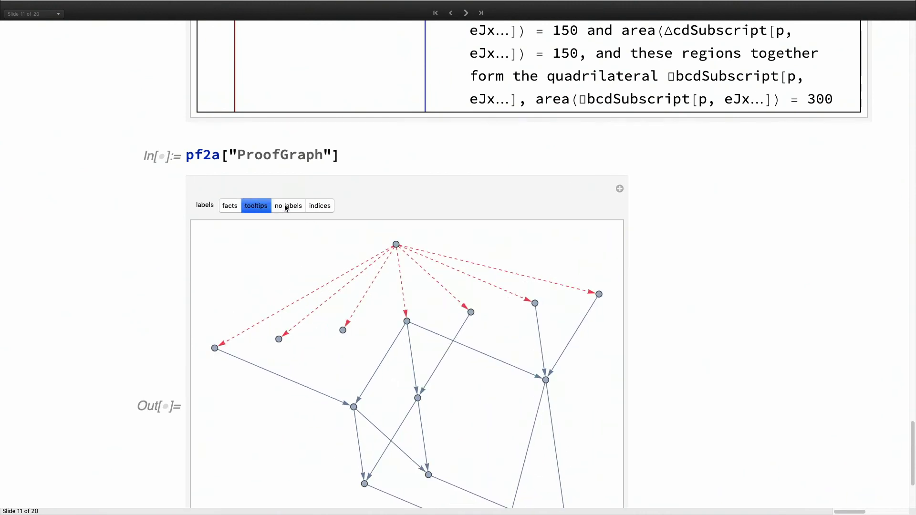
{"action": "left_click", "coordinate": [320, 206]}
{"action": "scroll", "coordinate": [615, 248], "scroll_direction": "down", "scroll_amount": 5}
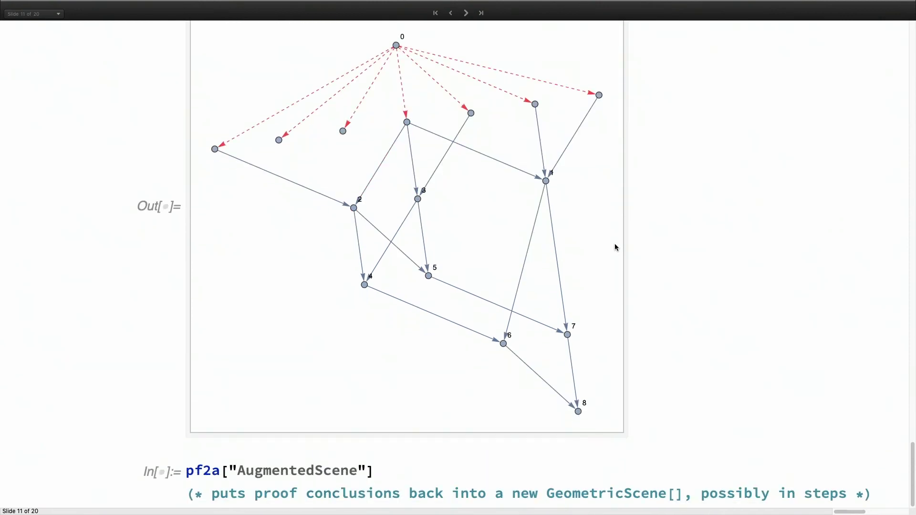
{"action": "left_click", "coordinate": [467, 14]}
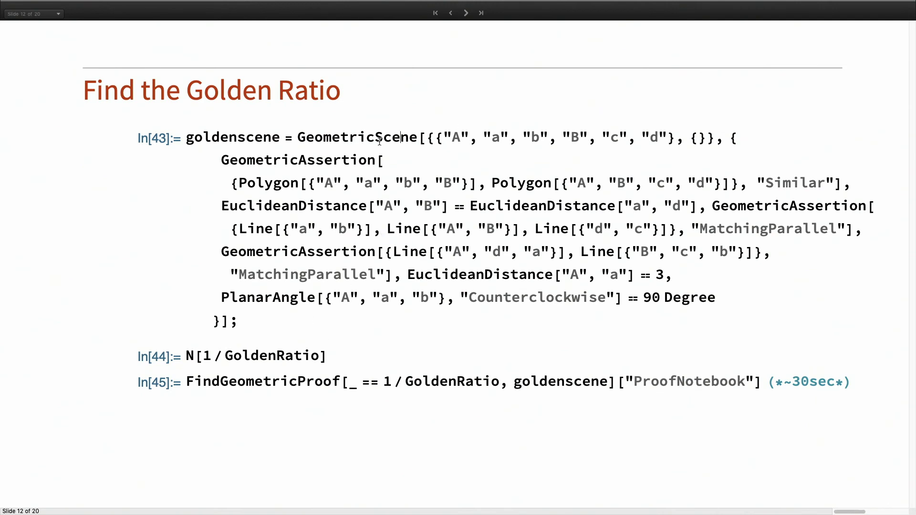
- Highlight goldenscene's similarity and distance-3 conditions, then evaluate N[1/GoldenRatio] to get 0.618034
{"action": "triple_click", "coordinate": [331, 160]}
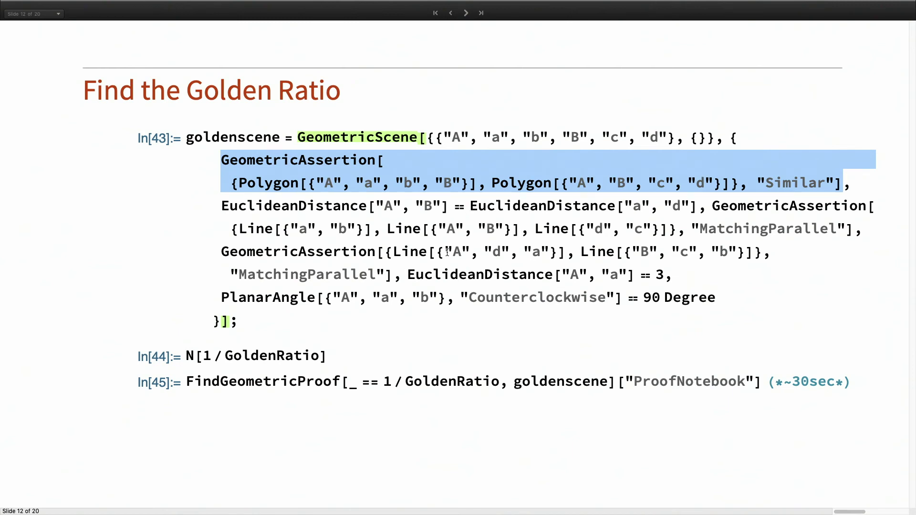
{"action": "triple_click", "coordinate": [478, 279]}
{"action": "left_click", "coordinate": [479, 279]}
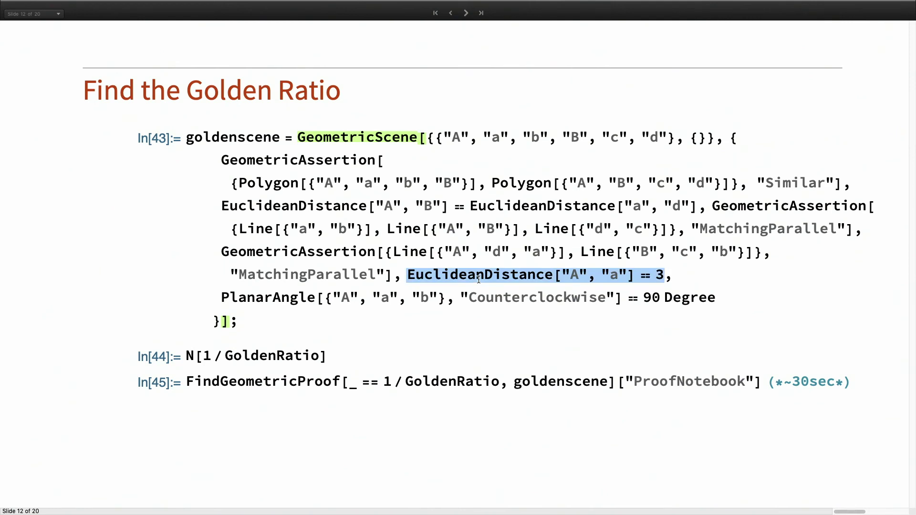
{"action": "left_click", "coordinate": [585, 280]}
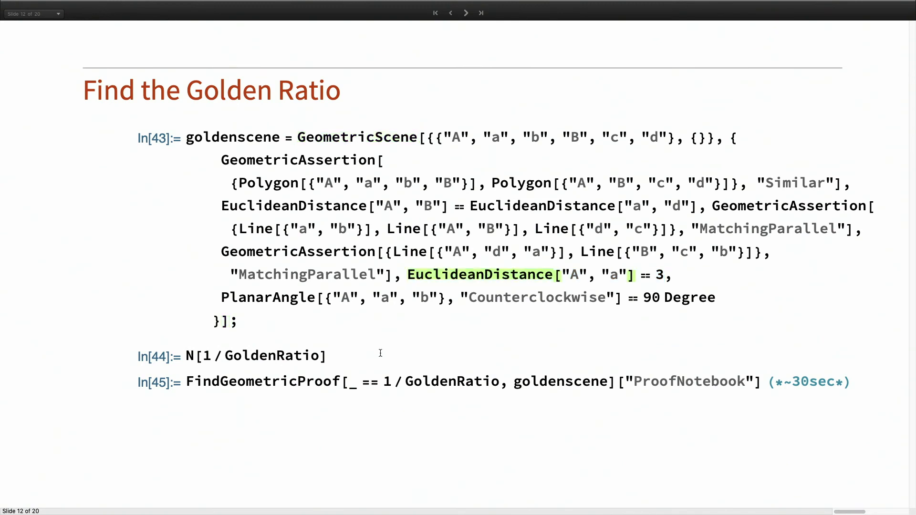
{"action": "left_click", "coordinate": [380, 353]}
{"action": "key", "text": "shift+Return"}
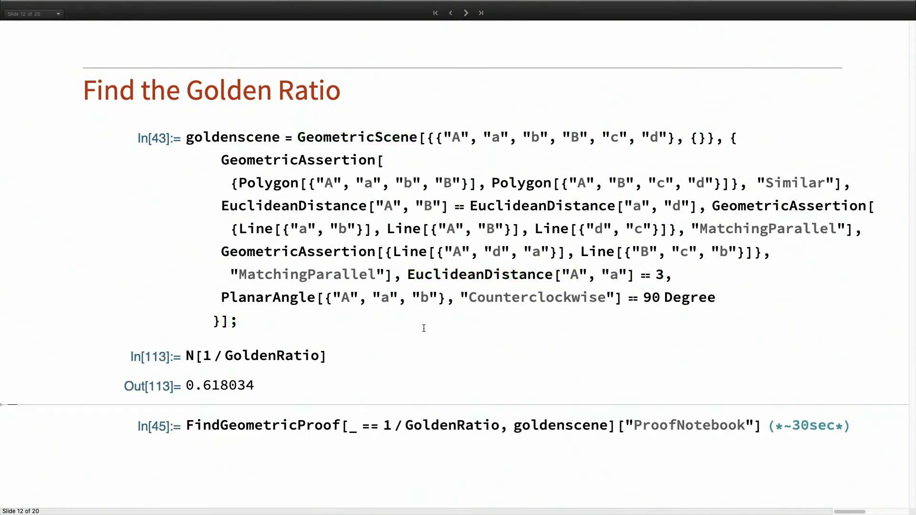
{"action": "left_click", "coordinate": [332, 423]}
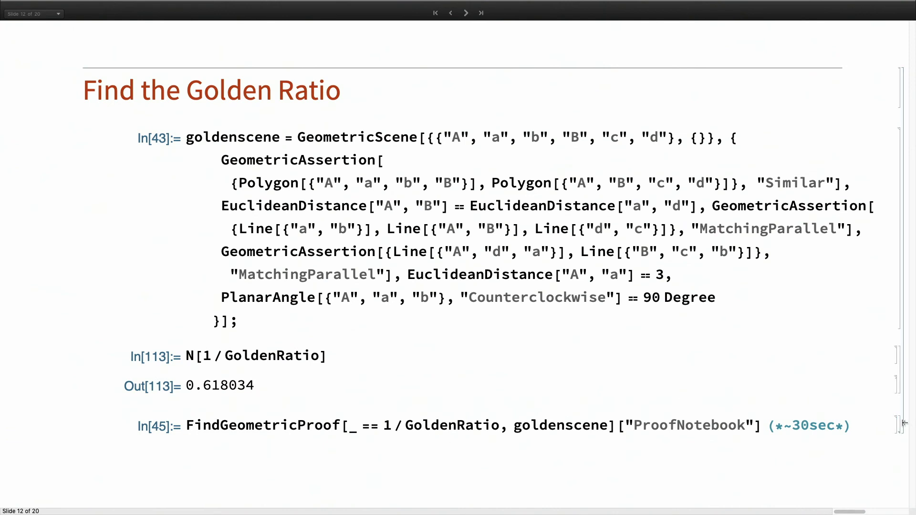
{"action": "double_click", "coordinate": [903, 422]}
{"action": "scroll", "coordinate": [623, 326], "scroll_direction": "down", "scroll_amount": 5}
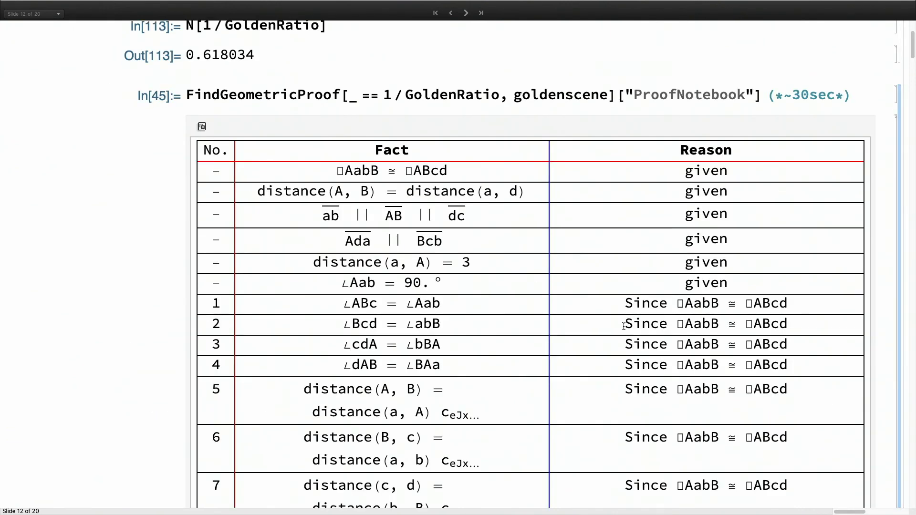
{"action": "scroll", "coordinate": [623, 326], "scroll_direction": "down", "scroll_amount": 5}
{"action": "scroll", "coordinate": [623, 326], "scroll_direction": "down", "scroll_amount": 15}
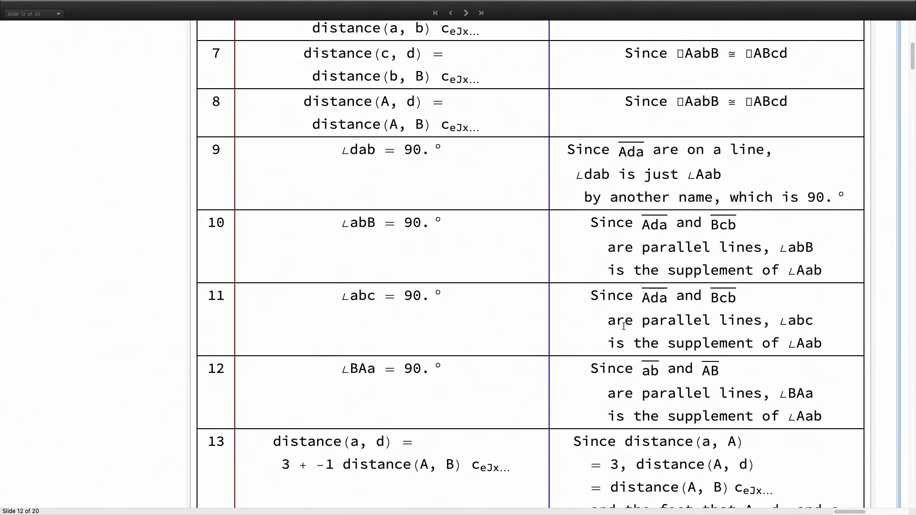
{"action": "scroll", "coordinate": [624, 327], "scroll_direction": "down", "scroll_amount": 10}
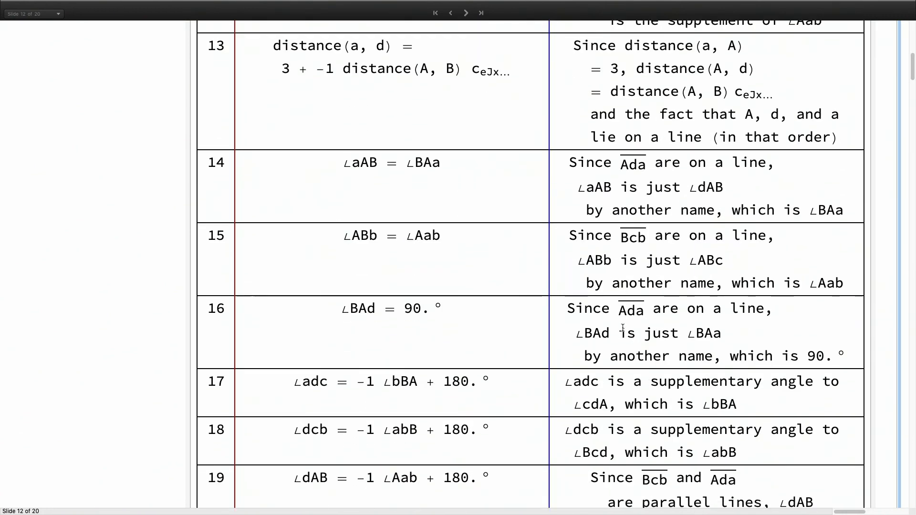
{"action": "scroll", "coordinate": [622, 327], "scroll_direction": "down", "scroll_amount": 20}
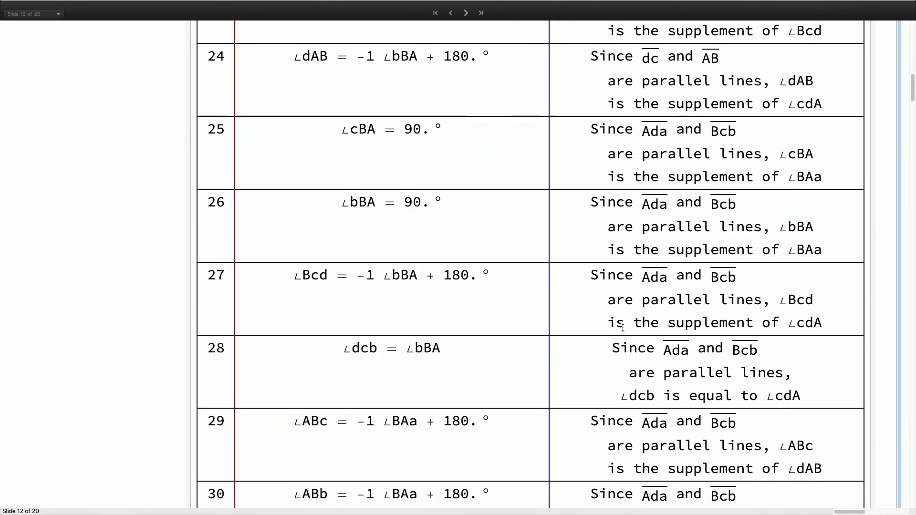
{"action": "scroll", "coordinate": [622, 328], "scroll_direction": "down", "scroll_amount": 20}
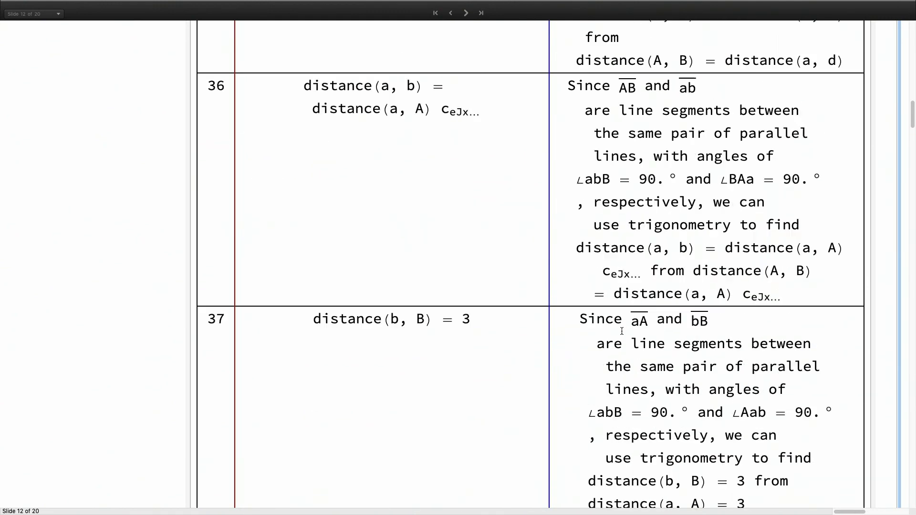
{"action": "scroll", "coordinate": [621, 330], "scroll_direction": "down", "scroll_amount": 5}
{"action": "right_click", "coordinate": [619, 327]}
{"action": "left_click", "coordinate": [601, 316]}
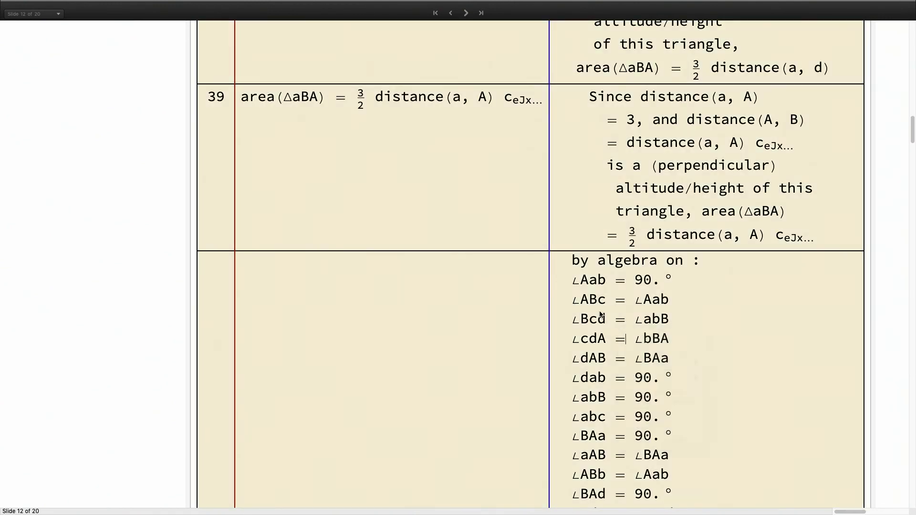
{"action": "scroll", "coordinate": [511, 303], "scroll_direction": "down", "scroll_amount": 13}
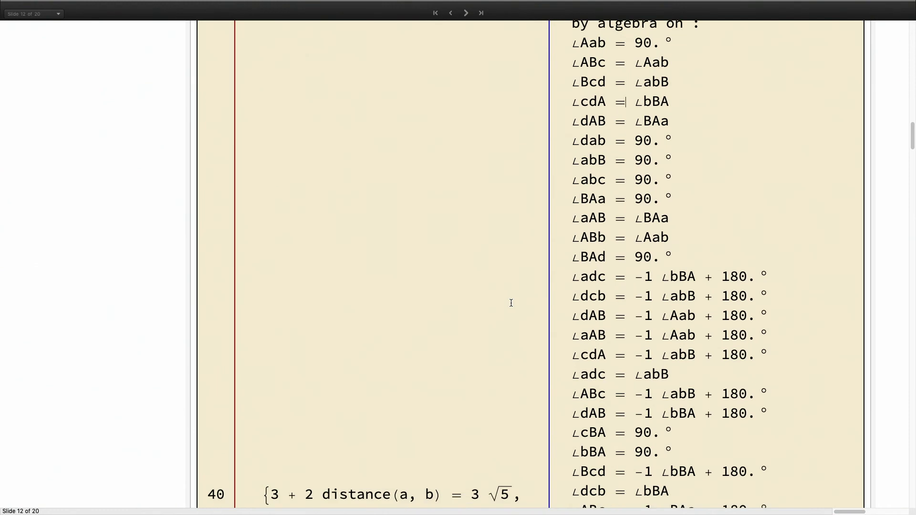
{"action": "scroll", "coordinate": [511, 303], "scroll_direction": "down", "scroll_amount": 5}
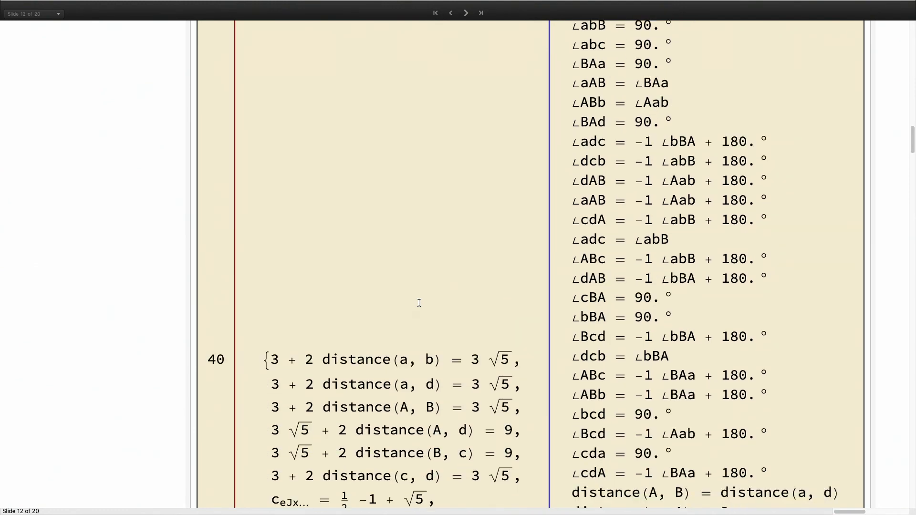
{"action": "scroll", "coordinate": [429, 290], "scroll_direction": "down", "scroll_amount": 3}
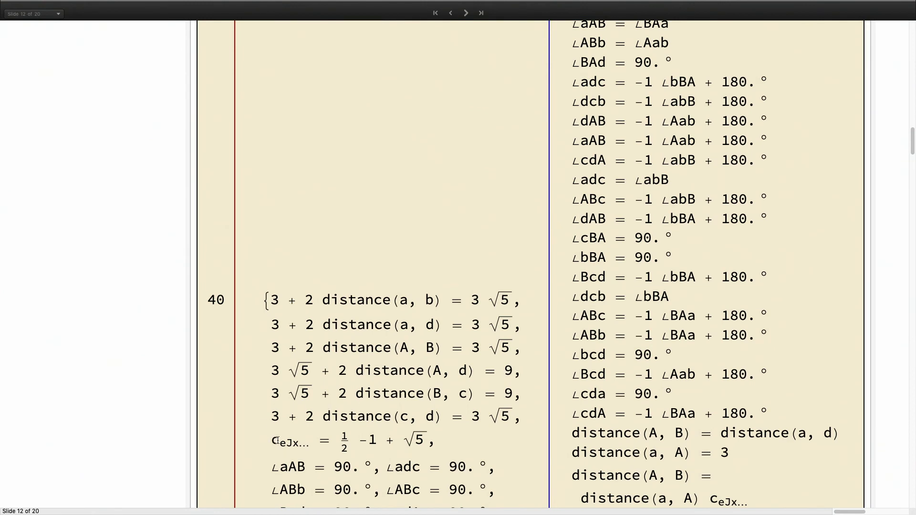
{"action": "double_click", "coordinate": [277, 441]}
{"action": "left_click", "coordinate": [277, 441]}
{"action": "left_click", "coordinate": [277, 441]}
{"action": "double_click", "coordinate": [277, 441]}
{"action": "double_click", "coordinate": [277, 441]}
{"action": "left_click", "coordinate": [277, 441]}
{"action": "double_click", "coordinate": [278, 440]}
{"action": "left_click", "coordinate": [277, 440]}
{"action": "left_click", "coordinate": [277, 440]}
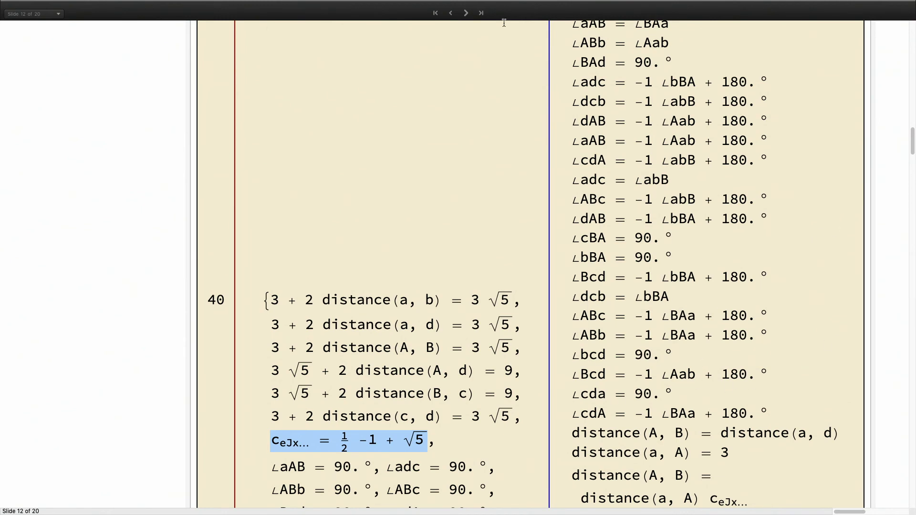
{"action": "scroll", "coordinate": [640, 231], "scroll_direction": "down", "scroll_amount": 20}
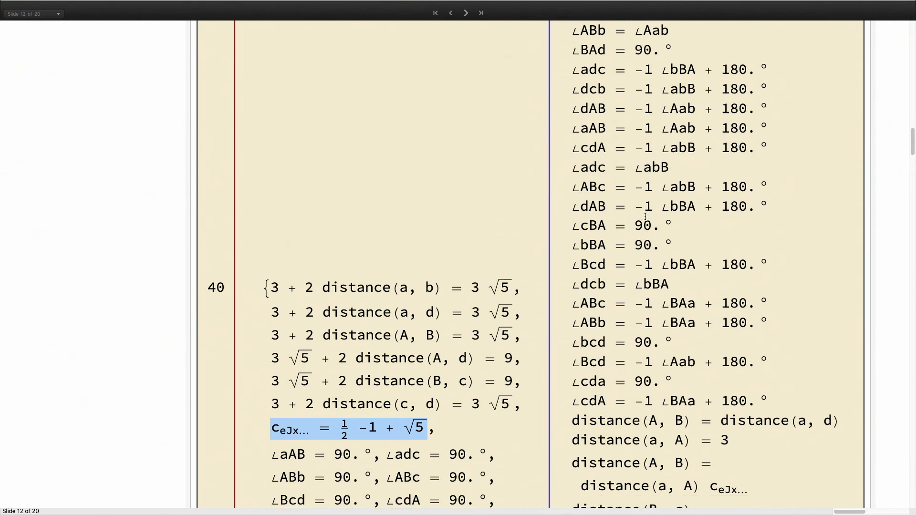
{"action": "scroll", "coordinate": [645, 217], "scroll_direction": "down", "scroll_amount": 10}
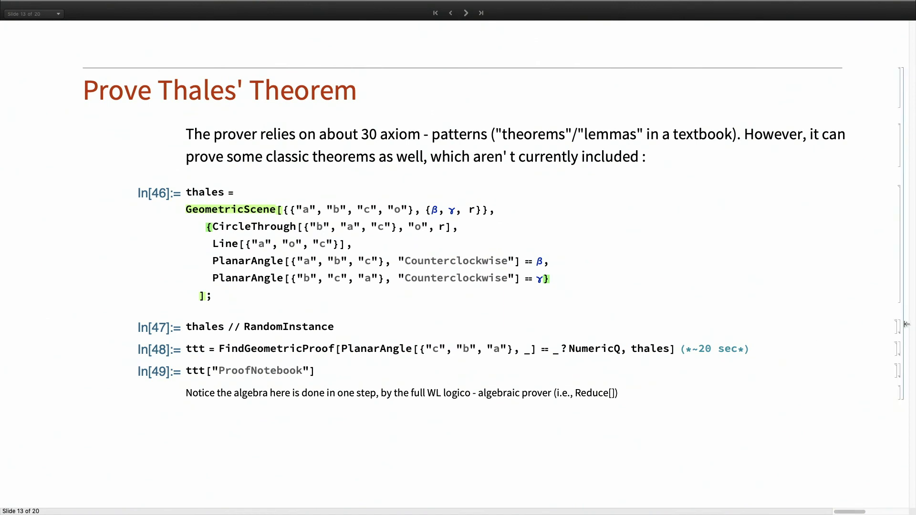
- Draw a random instance of the thales scene and highlight its two PlanarAngle conditions
{"action": "key", "text": "shift+Return"}
{"action": "key", "text": "shift+Return"}
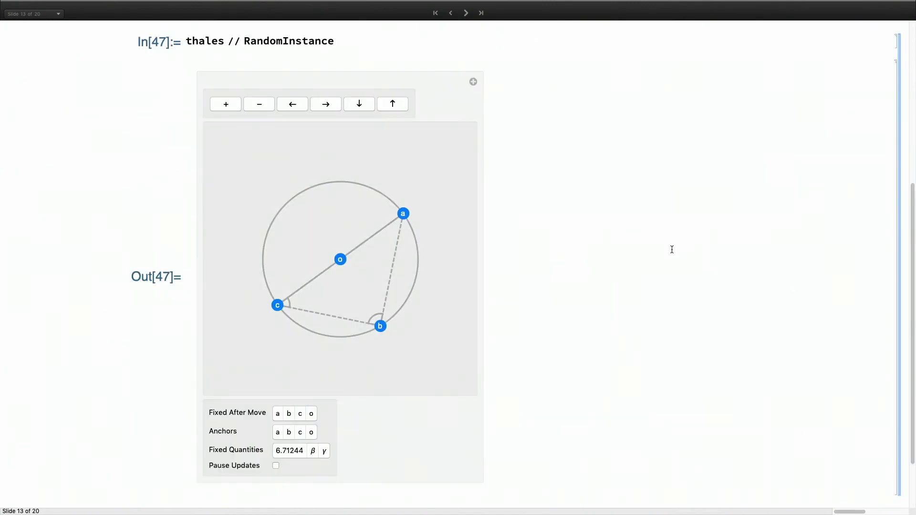
{"action": "scroll", "coordinate": [640, 208], "scroll_direction": "up", "scroll_amount": 5}
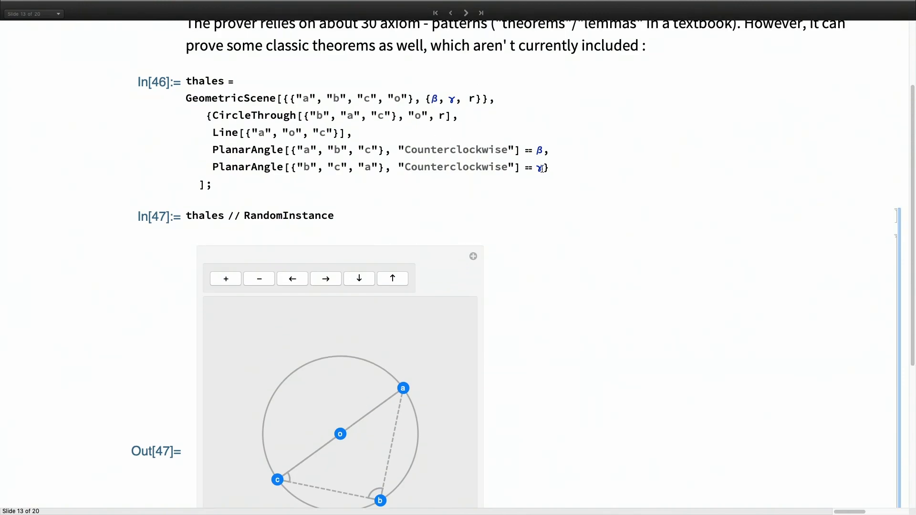
{"action": "left_click_drag", "start_coordinate": [545, 168], "coordinate": [215, 149]}
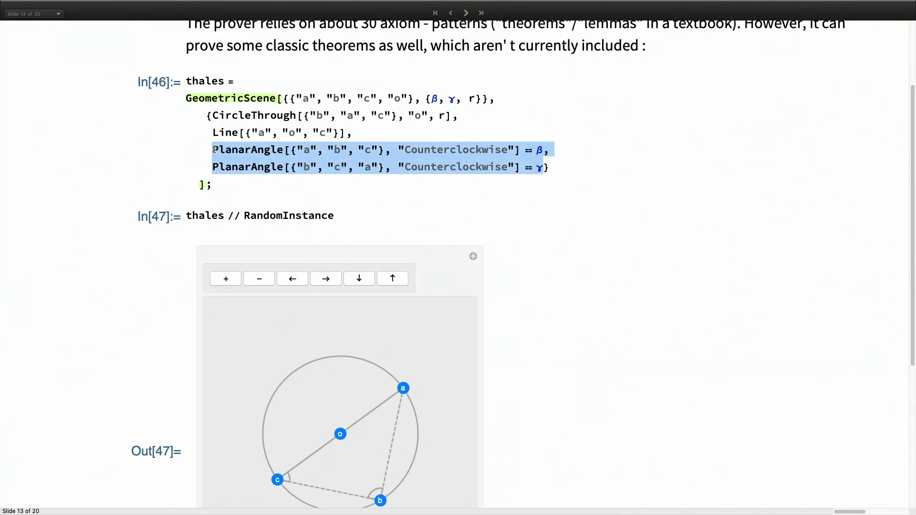
{"action": "left_click", "coordinate": [706, 183]}
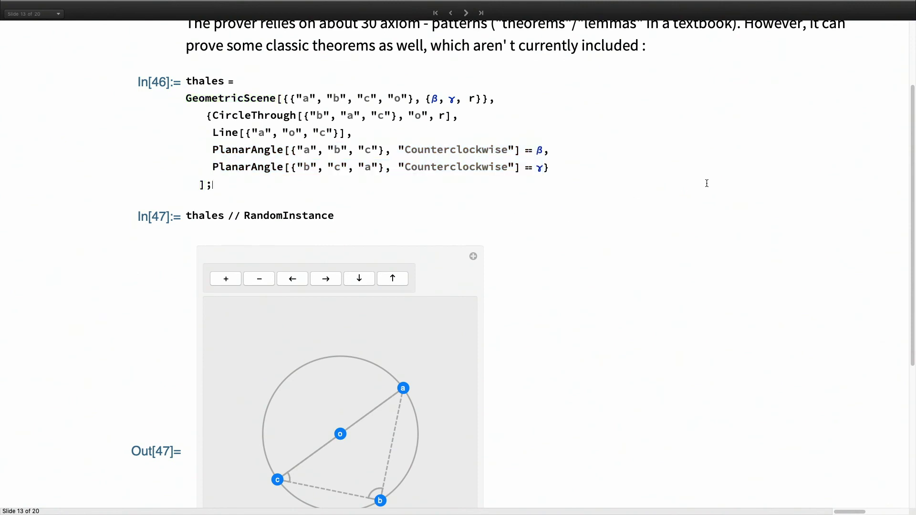
- Highlight the PlanarAngle goal equation in the In[48] FindGeometricProof cell
{"action": "scroll", "coordinate": [670, 182], "scroll_direction": "down", "scroll_amount": 5}
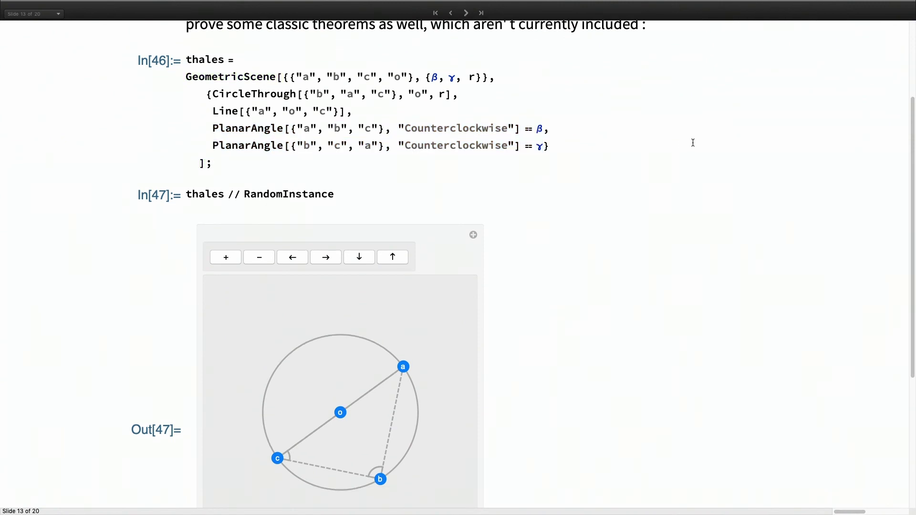
{"action": "scroll", "coordinate": [692, 142], "scroll_direction": "down", "scroll_amount": 5}
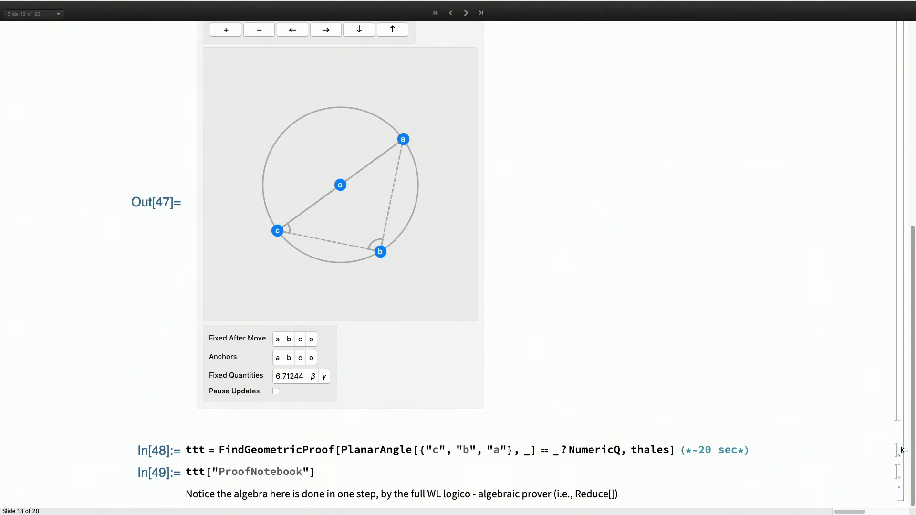
{"action": "triple_click", "coordinate": [382, 450]}
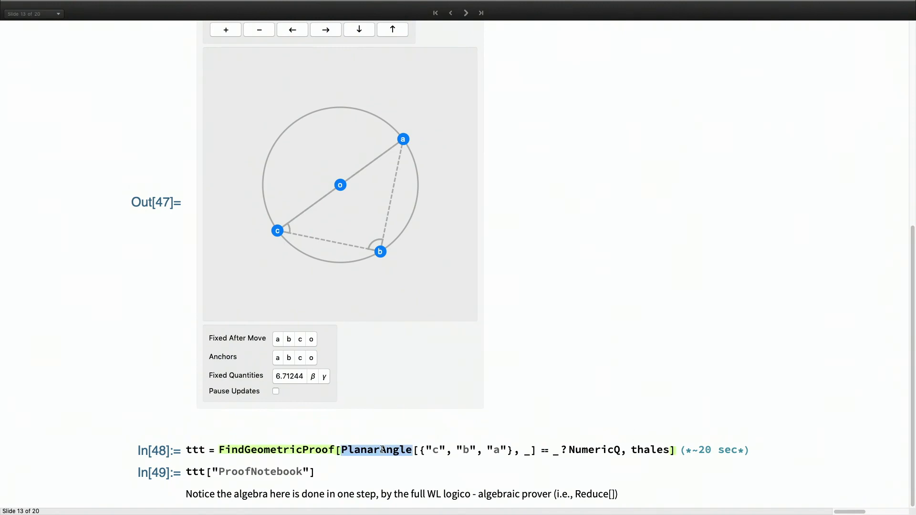
{"action": "triple_click", "coordinate": [382, 450]}
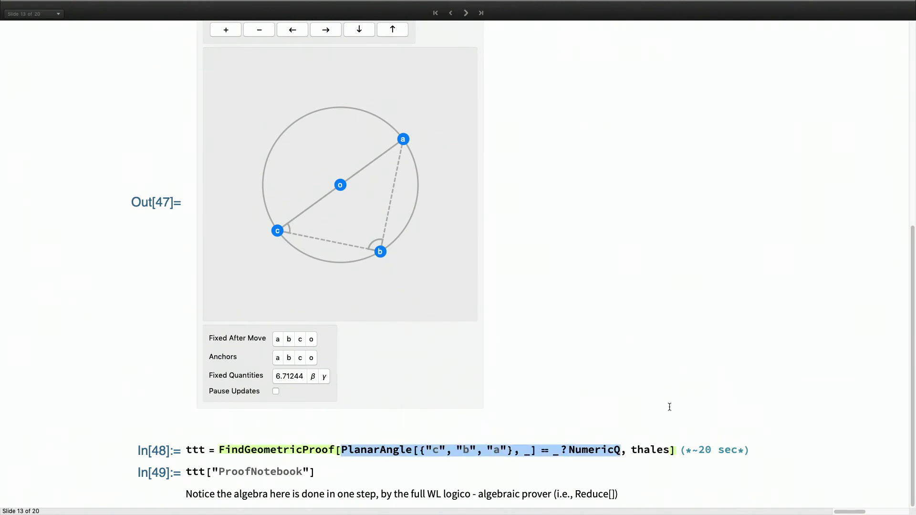
{"action": "left_click", "coordinate": [669, 407]}
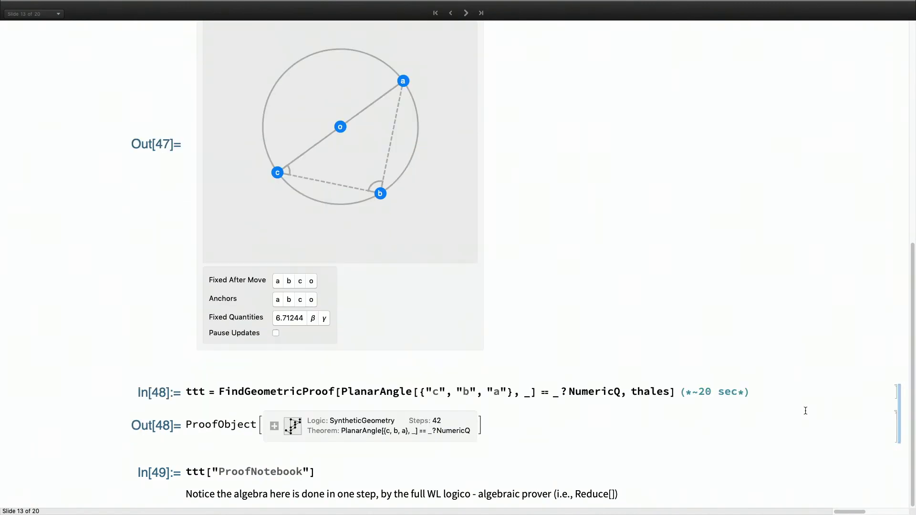
- Evaluate ttt["ProofNotebook"] to display the Thales proof as a fact-and-reason table
{"action": "left_click", "coordinate": [903, 471]}
{"action": "key", "text": "shift+Return"}
{"action": "scroll", "coordinate": [706, 345], "scroll_direction": "down", "scroll_amount": 20}
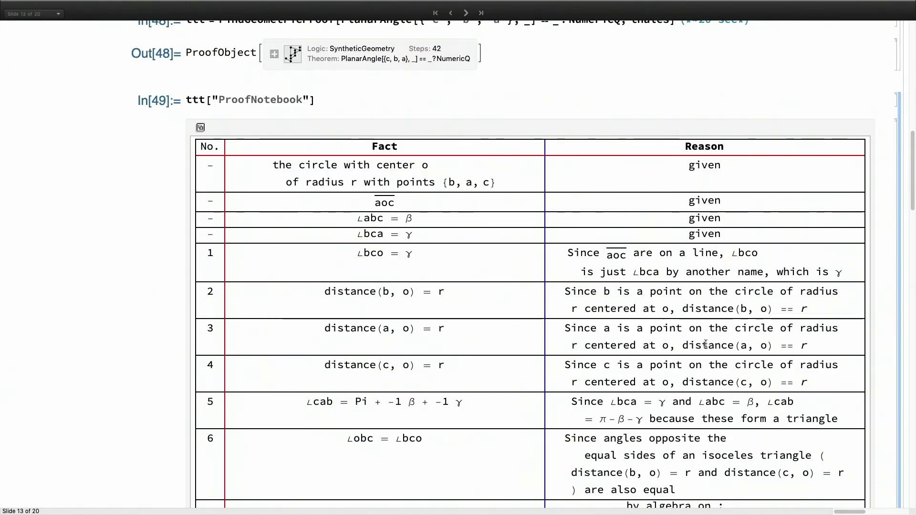
{"action": "scroll", "coordinate": [705, 345], "scroll_direction": "up", "scroll_amount": 5}
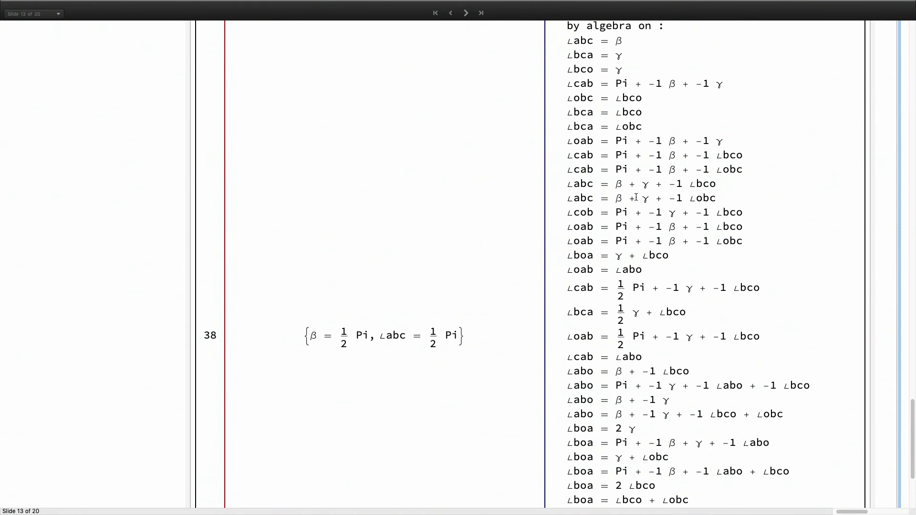
- Highlight ∠abc = 1/2 Pi in row 38, then advance to the Gears-and-Chain Problem slide
{"action": "double_click", "coordinate": [396, 336]}
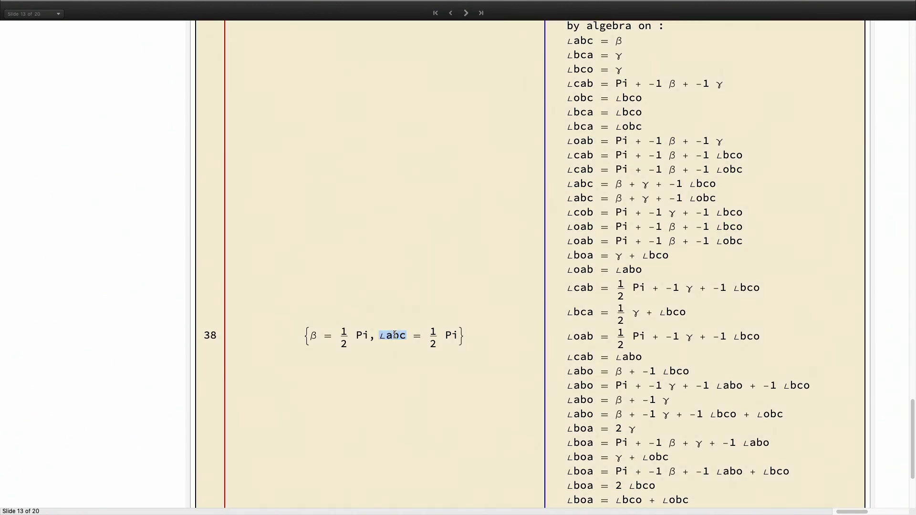
{"action": "left_click", "coordinate": [396, 336]}
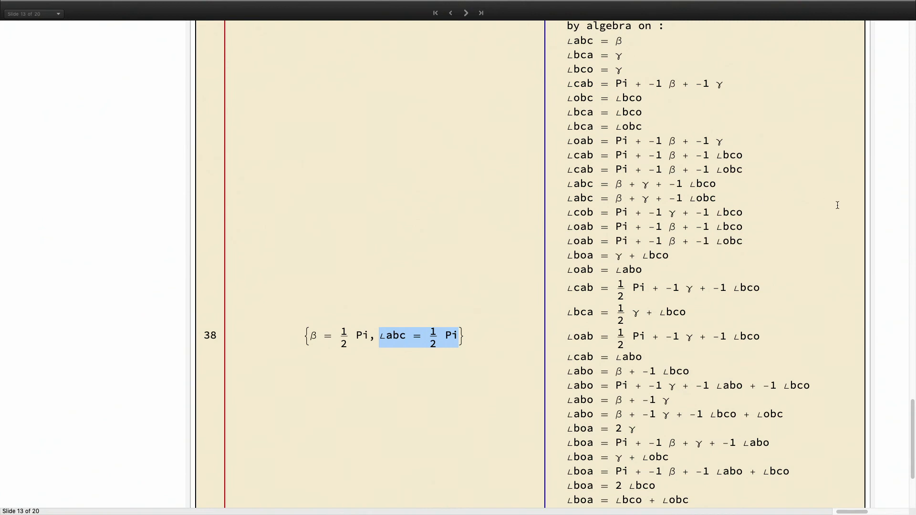
{"action": "scroll", "coordinate": [585, 157], "scroll_direction": "down", "scroll_amount": 5}
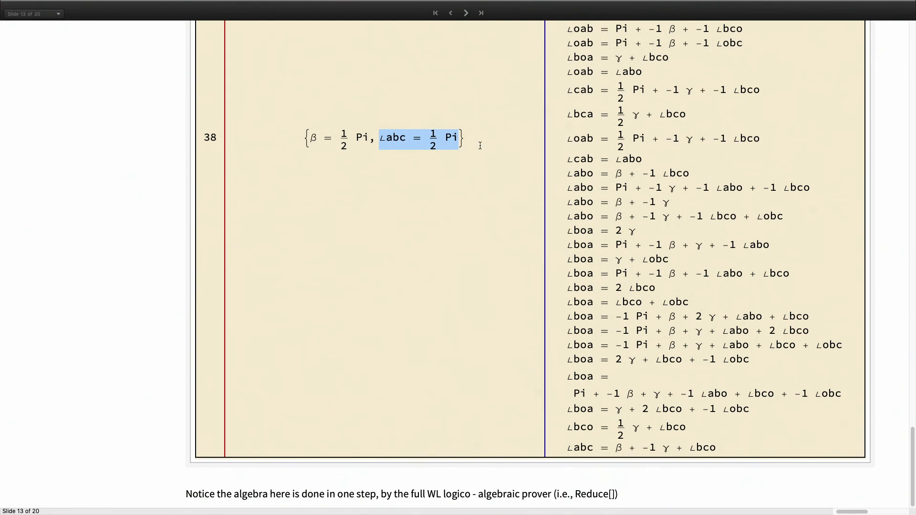
{"action": "left_click", "coordinate": [466, 14]}
{"action": "scroll", "coordinate": [700, 207], "scroll_direction": "down", "scroll_amount": 1}
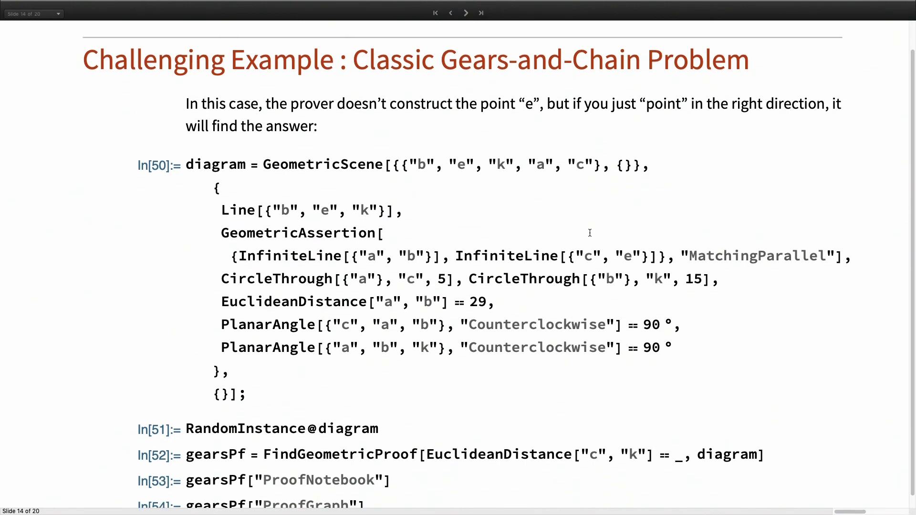
- Evaluate RandomInstance@diagram to draw circles centered c and k with tangent chain lines
{"action": "scroll", "coordinate": [590, 226], "scroll_direction": "down", "scroll_amount": 1}
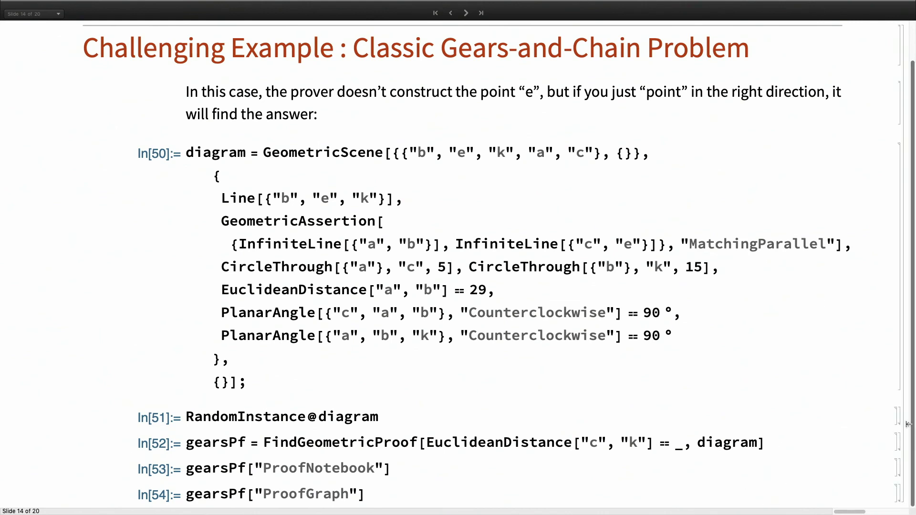
{"action": "left_click", "coordinate": [897, 418]}
{"action": "key", "text": "shift+Return"}
{"action": "scroll", "coordinate": [683, 295], "scroll_direction": "down", "scroll_amount": 3}
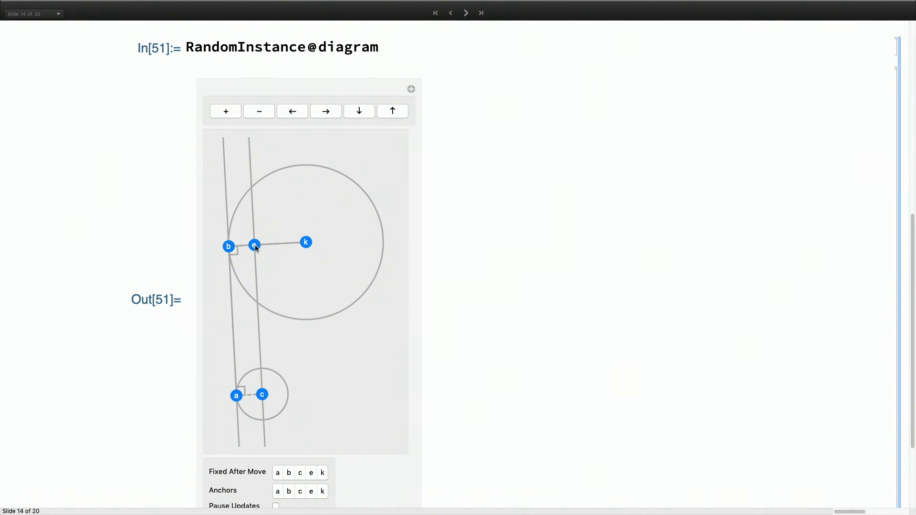
{"action": "left_click", "coordinate": [433, 245]}
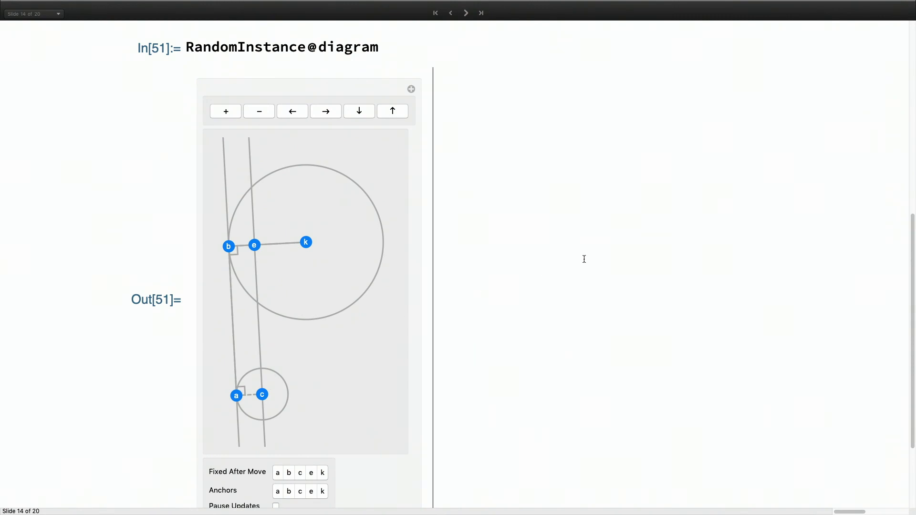
{"action": "scroll", "coordinate": [583, 260], "scroll_direction": "down", "scroll_amount": 3}
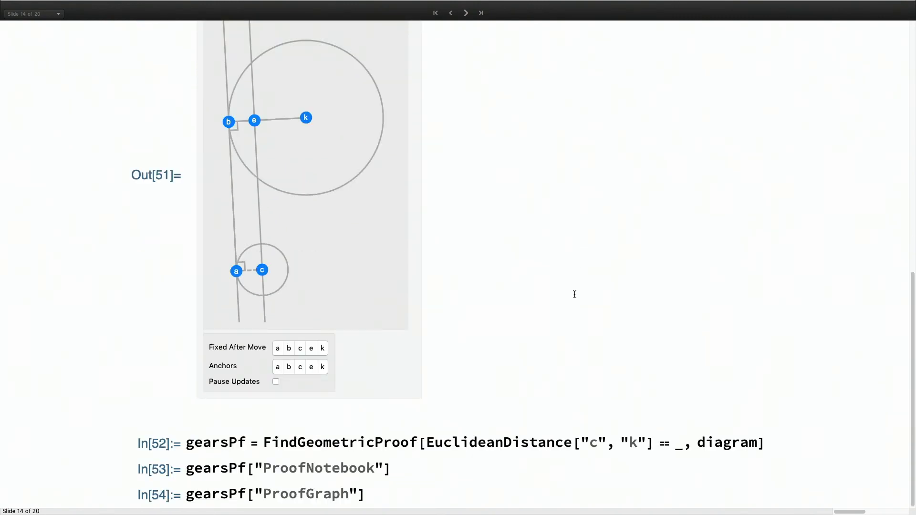
- Highlight the EuclideanDistance["c","k"] goal and expand the stored gears proof table
{"action": "double_click", "coordinate": [522, 444]}
{"action": "left_click", "coordinate": [524, 443]}
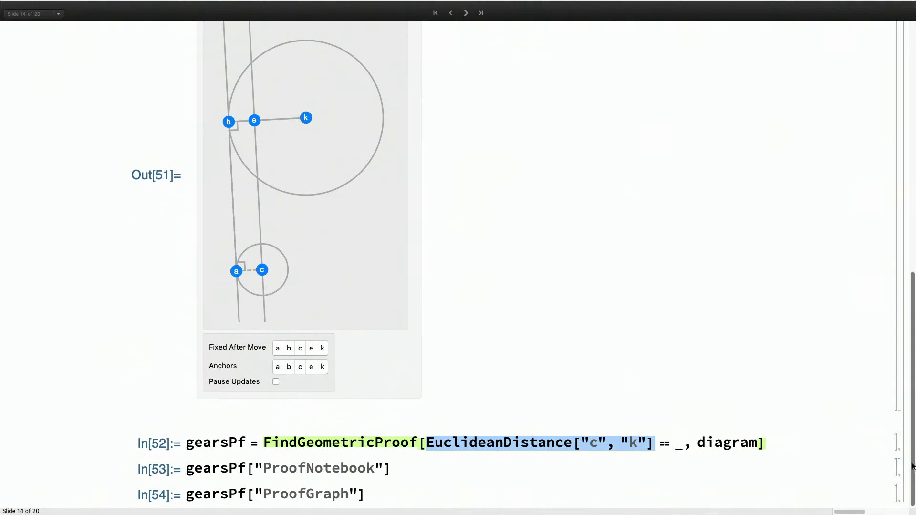
{"action": "double_click", "coordinate": [902, 471]}
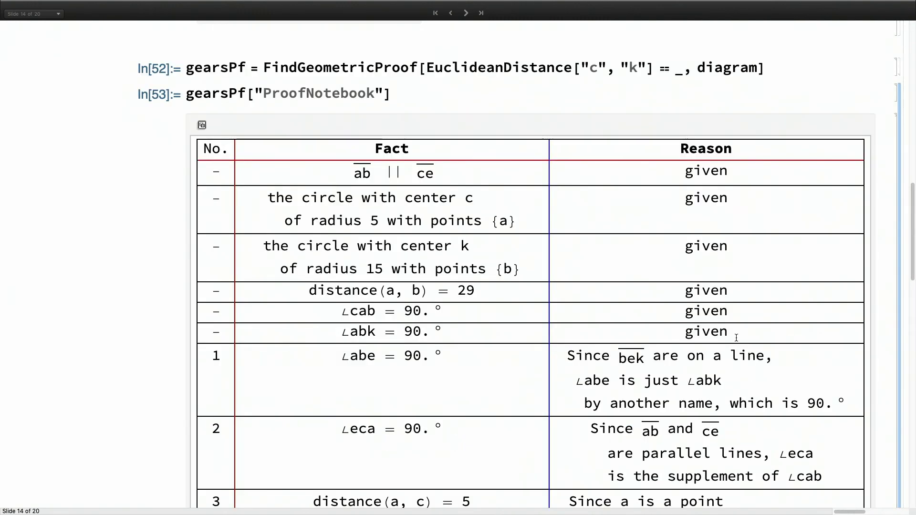
- Evaluate gearsPf["ProofGraph"] to plot the gears proof as a graph
{"action": "scroll", "coordinate": [736, 337], "scroll_direction": "down", "scroll_amount": 10}
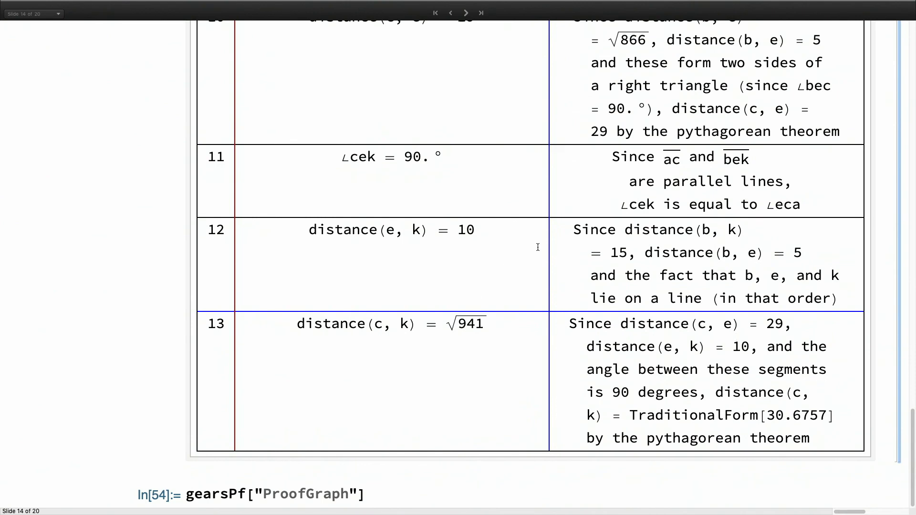
{"action": "left_click", "coordinate": [370, 496]}
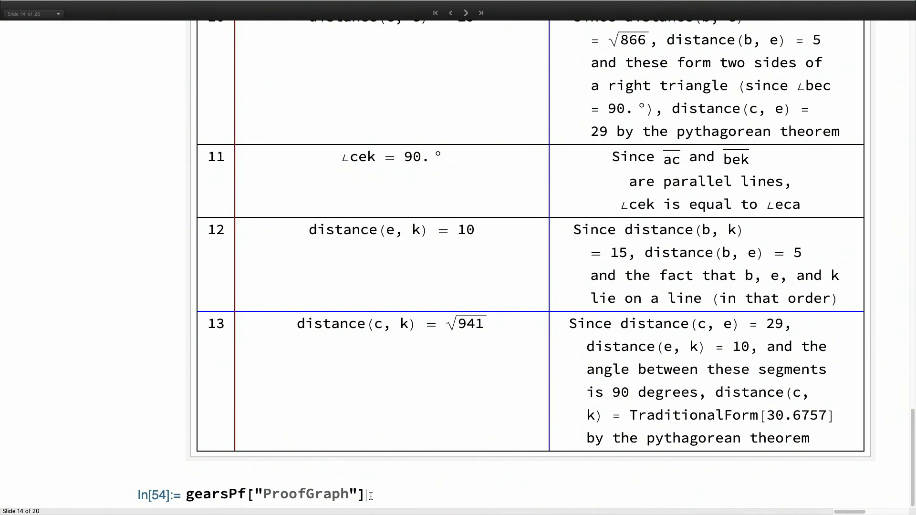
{"action": "key", "text": "shift+Return"}
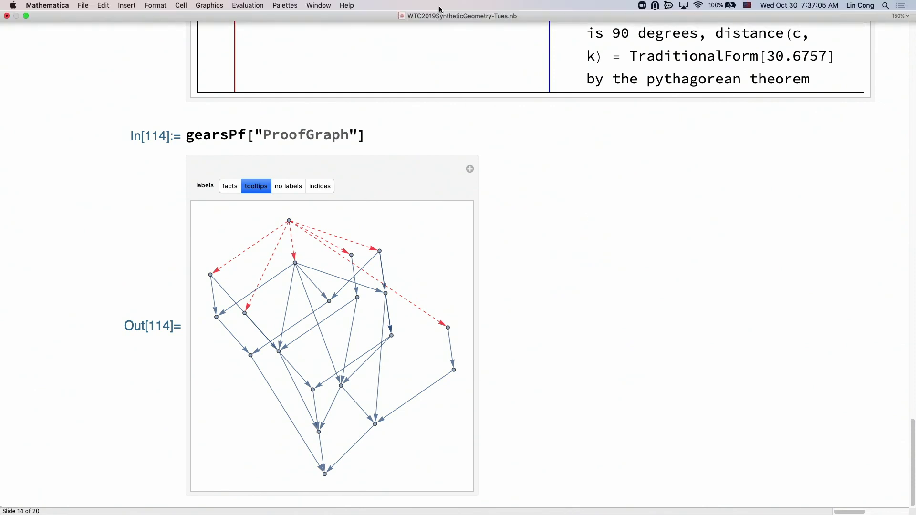
- Advance to slide 15, Curated Scenes, listing 261 curated GeometricScene entities
{"action": "left_click", "coordinate": [466, 13]}
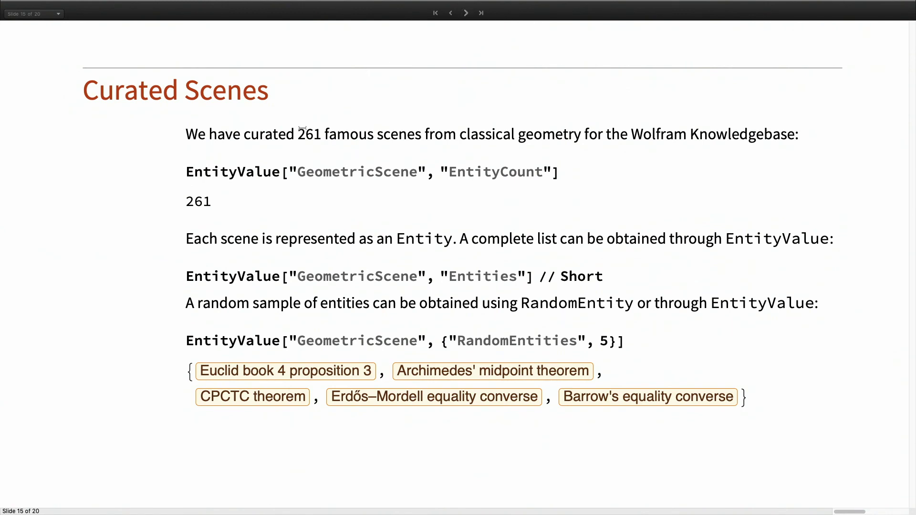
- Highlight EntityValue and the "GeometricScene" string in the slide's entity queries
{"action": "left_click", "coordinate": [239, 172]}
{"action": "double_click", "coordinate": [238, 172]}
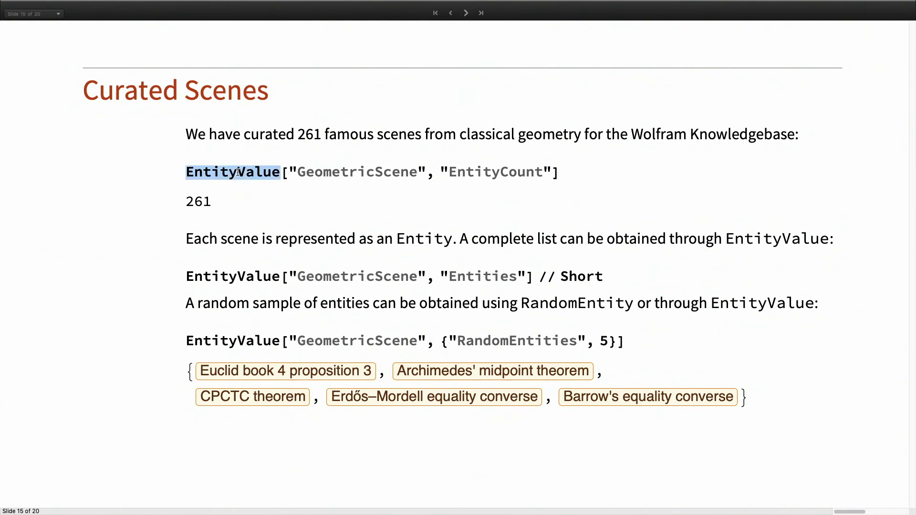
{"action": "left_click", "coordinate": [442, 169]}
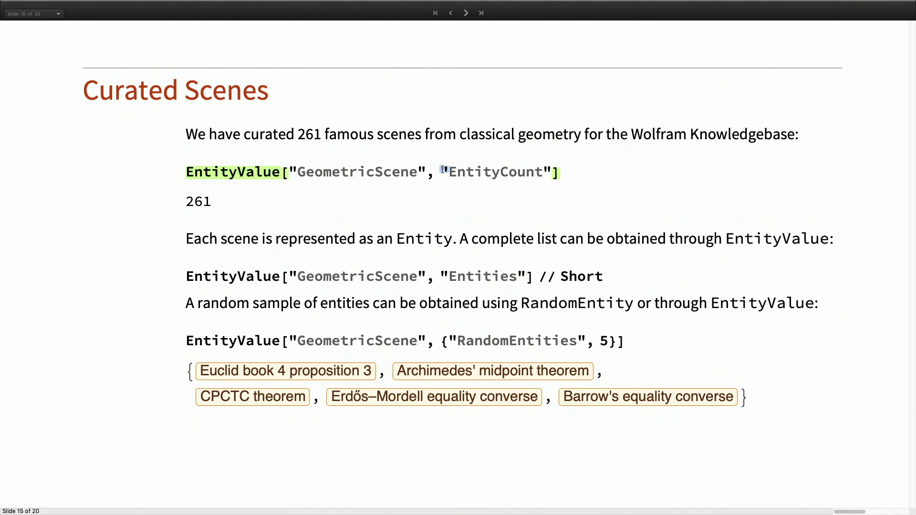
{"action": "left_click", "coordinate": [294, 170]}
{"action": "left_click", "coordinate": [296, 170]}
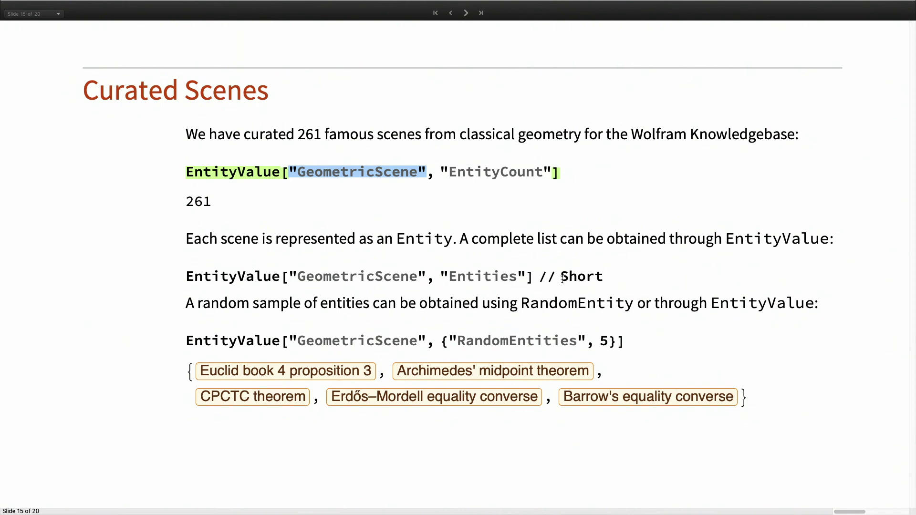
- Evaluate EntityValue["GeometricScene", "Entities"] // Short to list scenes starting from AAA theorem
{"action": "mouse_move", "coordinate": [903, 275]}
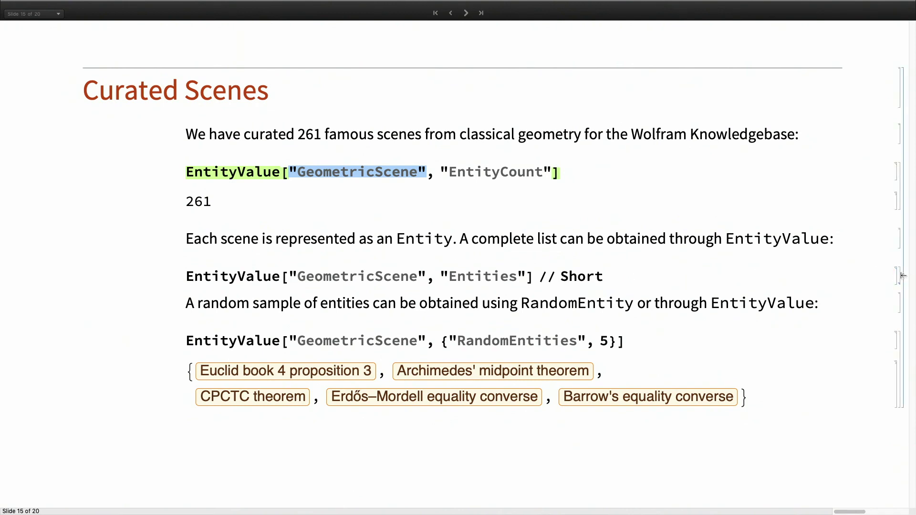
{"action": "left_click", "coordinate": [899, 277]}
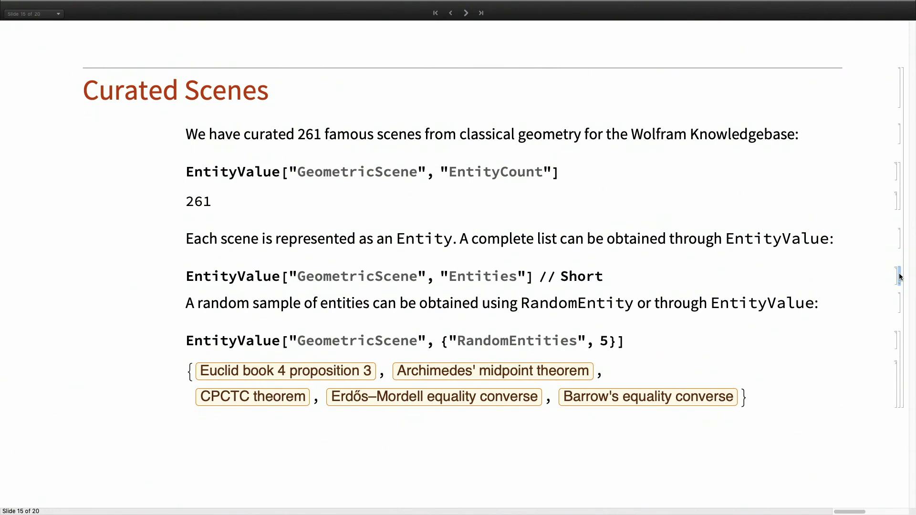
{"action": "key", "text": "shift+Return"}
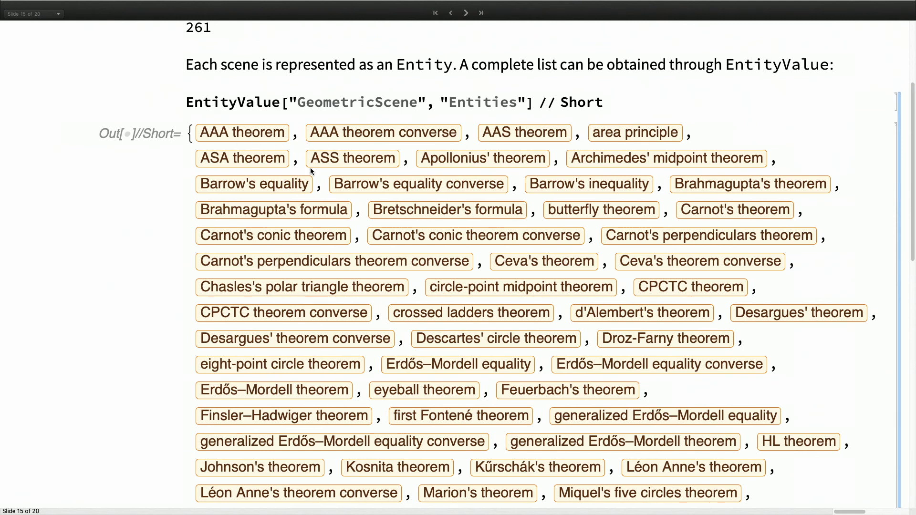
- Scroll through the long entity list output, then delete that output cell
{"action": "mouse_move", "coordinate": [253, 140]}
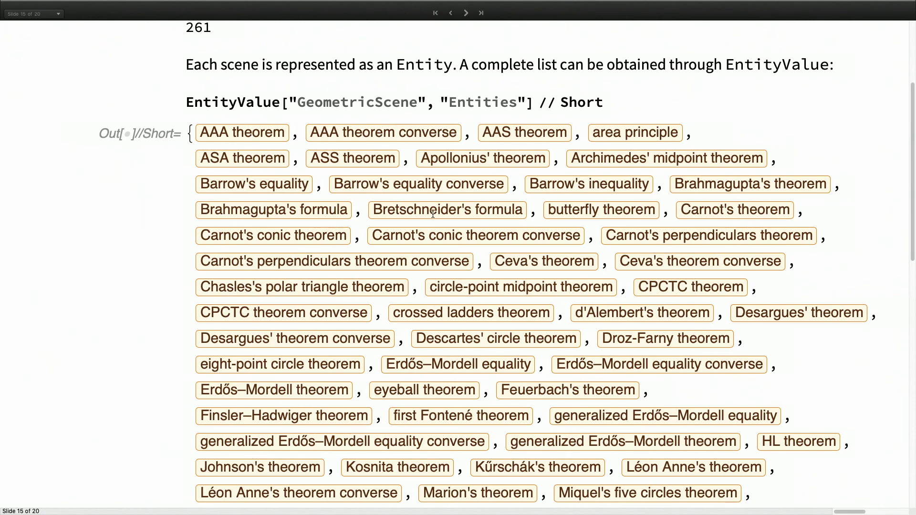
{"action": "scroll", "coordinate": [433, 214], "scroll_direction": "down", "scroll_amount": 10}
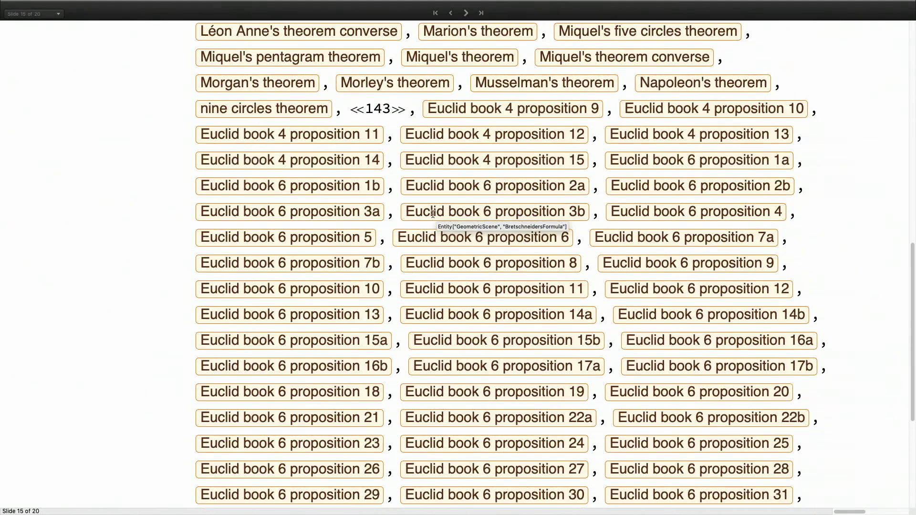
{"action": "scroll", "coordinate": [433, 214], "scroll_direction": "down", "scroll_amount": 5}
{"action": "scroll", "coordinate": [432, 213], "scroll_direction": "up", "scroll_amount": 4}
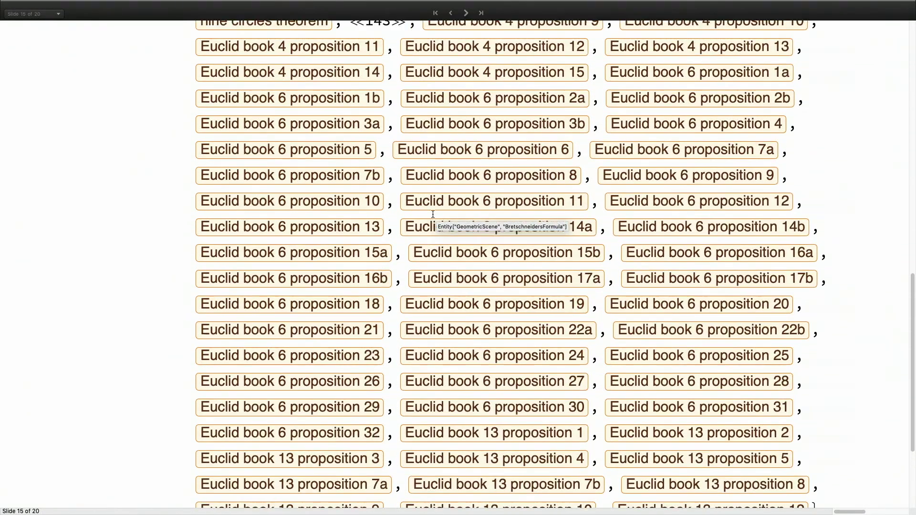
{"action": "scroll", "coordinate": [432, 214], "scroll_direction": "up", "scroll_amount": 8}
{"action": "scroll", "coordinate": [432, 213], "scroll_direction": "down", "scroll_amount": 4}
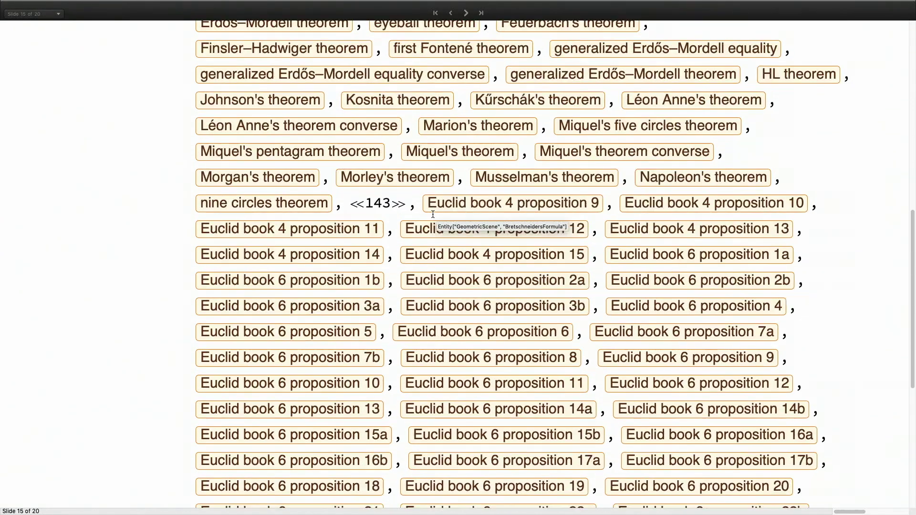
{"action": "scroll", "coordinate": [432, 214], "scroll_direction": "up", "scroll_amount": 5}
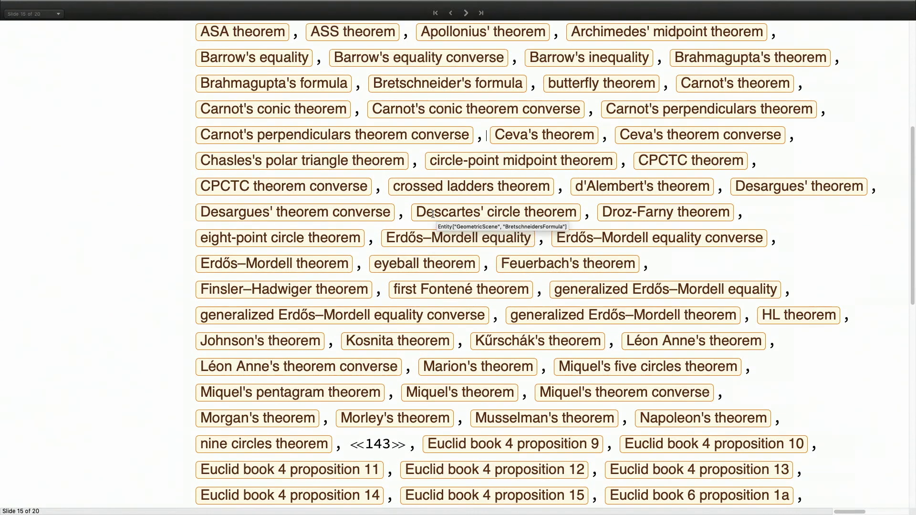
{"action": "scroll", "coordinate": [433, 213], "scroll_direction": "up", "scroll_amount": 3}
{"action": "left_click", "coordinate": [903, 93]}
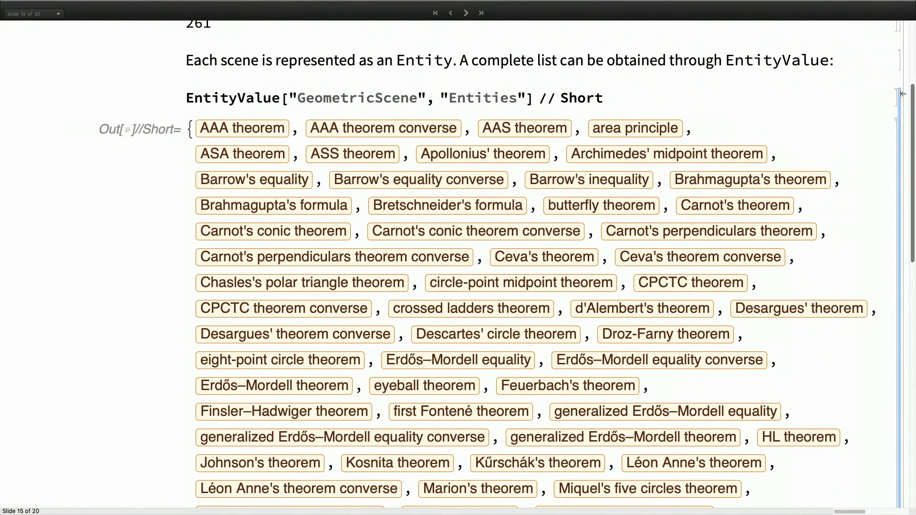
{"action": "key", "text": "Delete"}
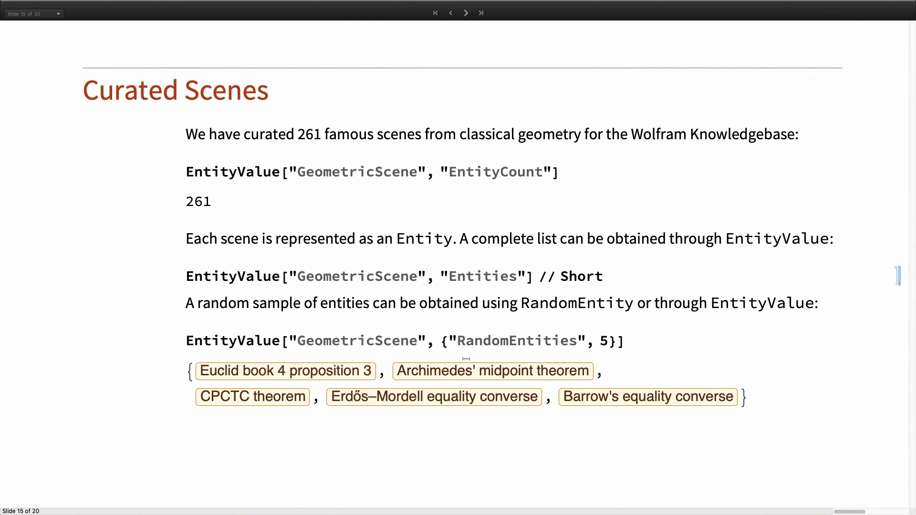
- Highlight RandomEntity in the RandomEntities line and advance to slide 16, Entity Classes
{"action": "left_click", "coordinate": [454, 338]}
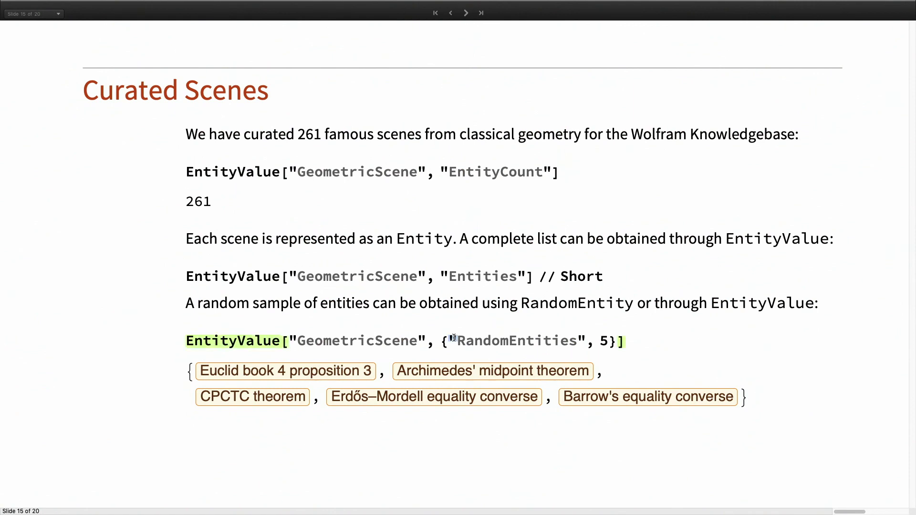
{"action": "double_click", "coordinate": [558, 310]}
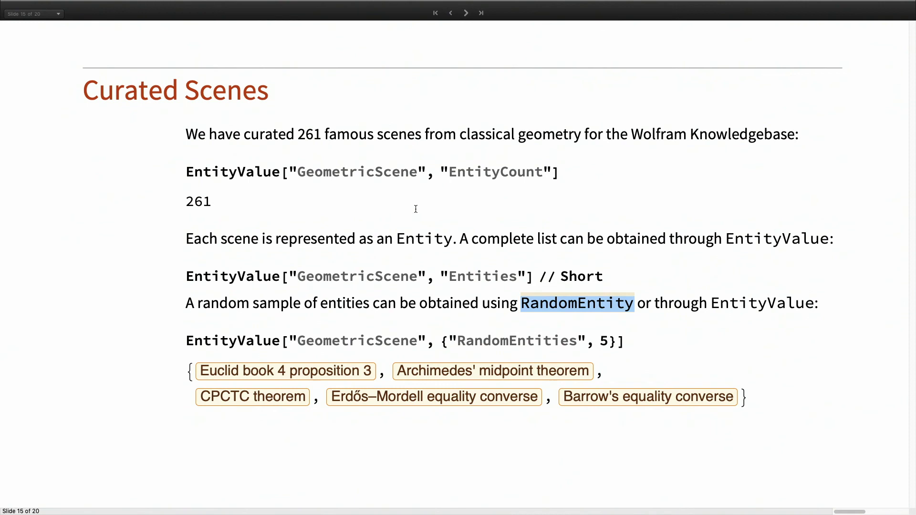
{"action": "left_click", "coordinate": [465, 13]}
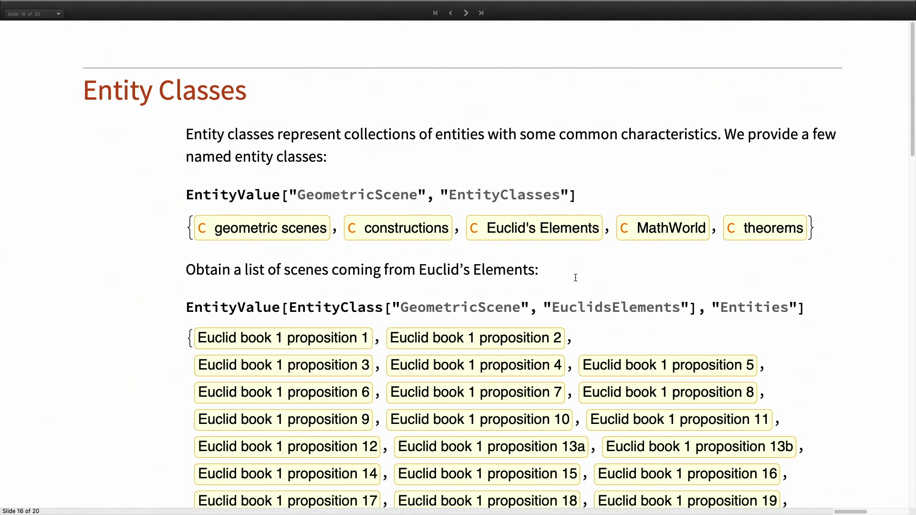
{"action": "scroll", "coordinate": [575, 277], "scroll_direction": "down", "scroll_amount": 4}
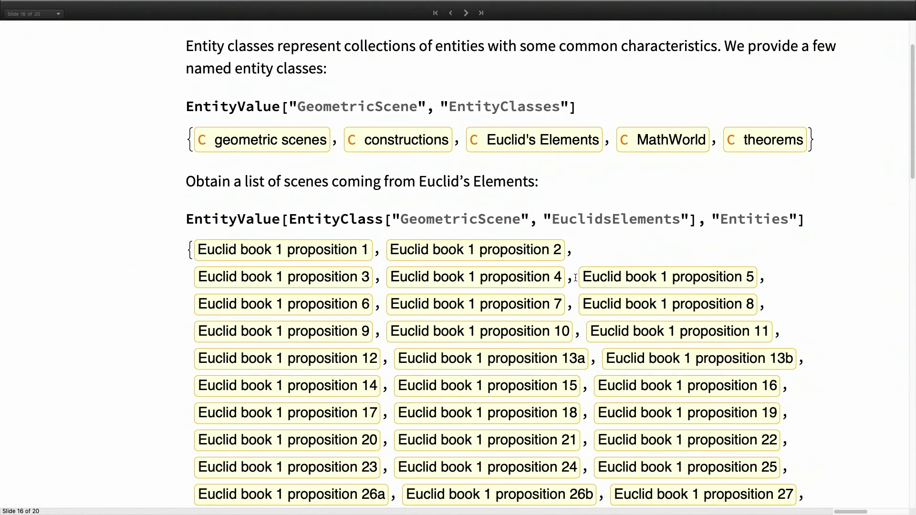
{"action": "triple_click", "coordinate": [380, 224]}
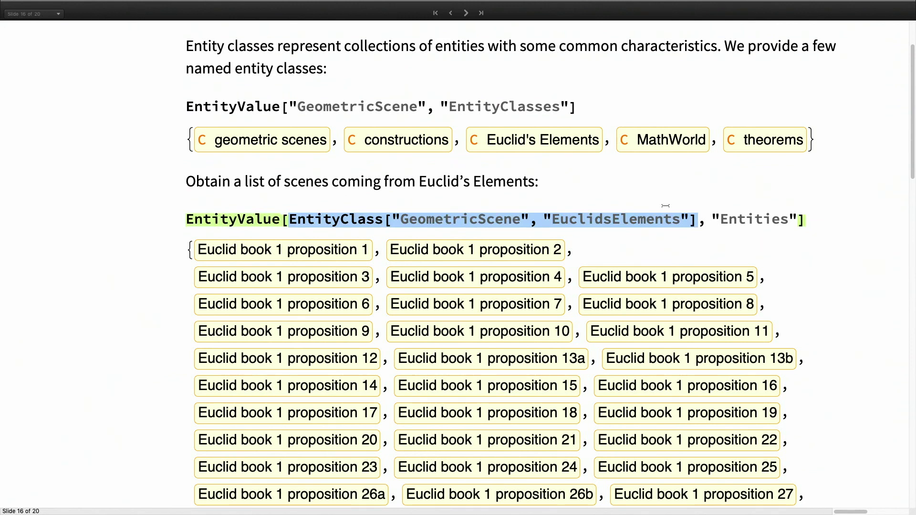
{"action": "left_click", "coordinate": [714, 217]}
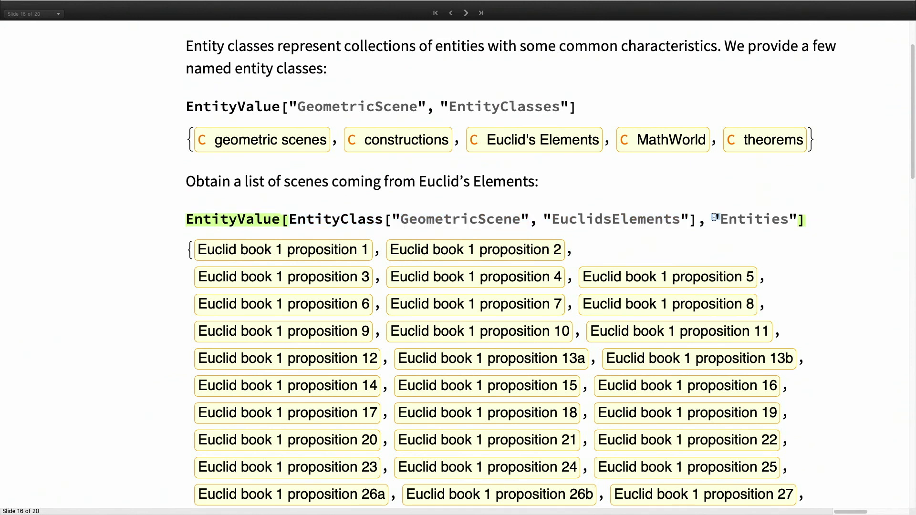
{"action": "scroll", "coordinate": [714, 217], "scroll_direction": "down", "scroll_amount": 15}
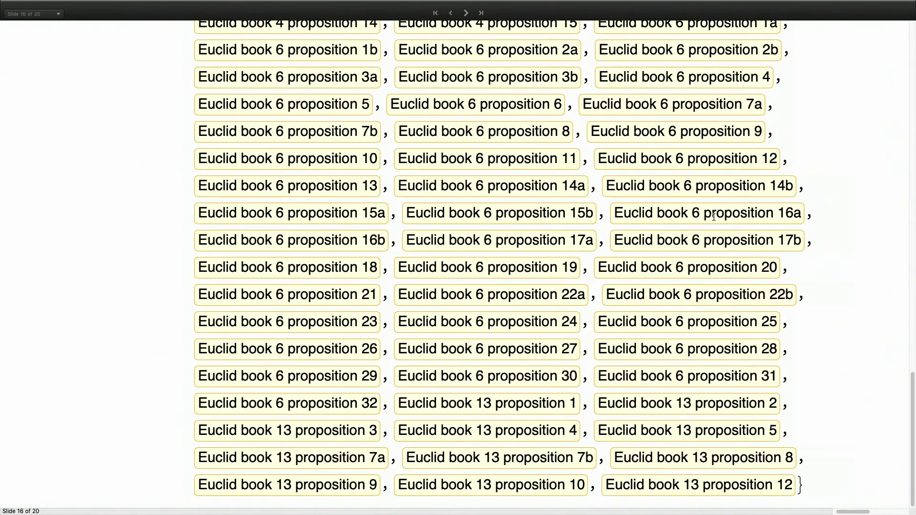
{"action": "scroll", "coordinate": [714, 217], "scroll_direction": "up", "scroll_amount": 15}
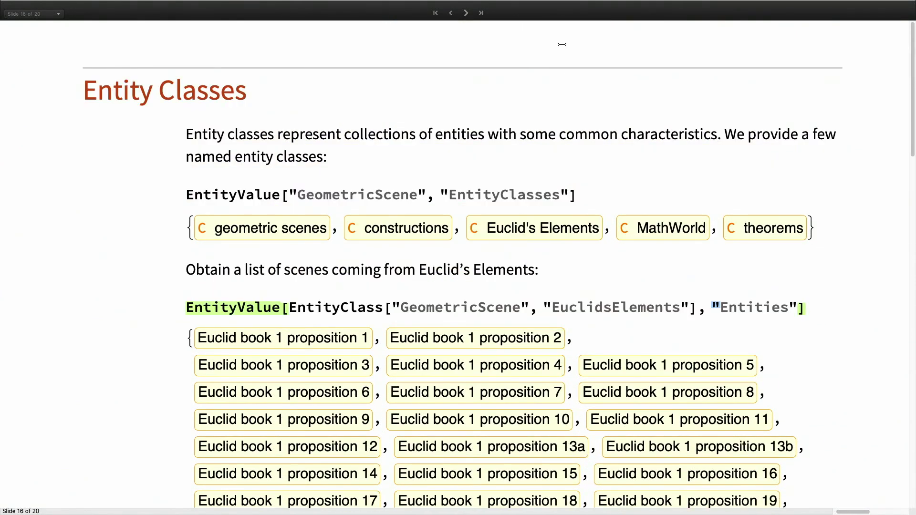
{"action": "left_click", "coordinate": [465, 13]}
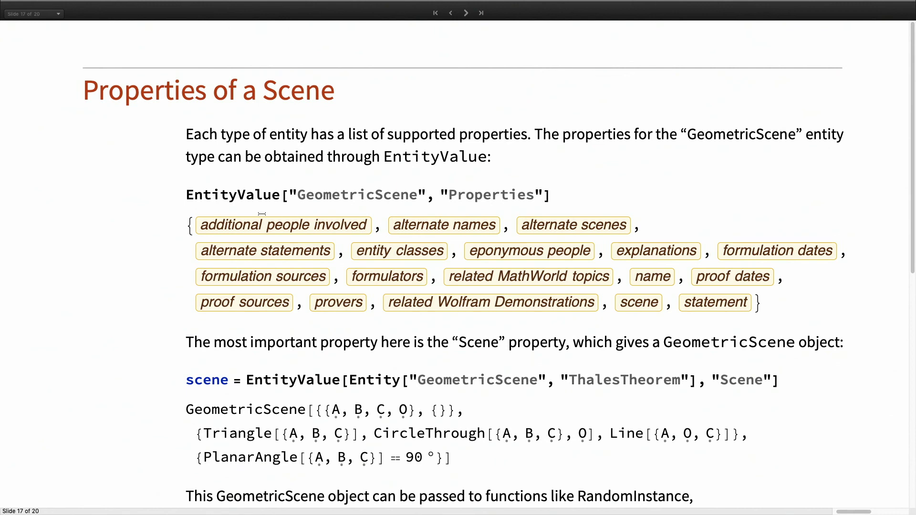
- Point out the property list and select the "Scene" property string in the Thales query
{"action": "left_click", "coordinate": [213, 233]}
{"action": "scroll", "coordinate": [611, 207], "scroll_direction": "down", "scroll_amount": 5}
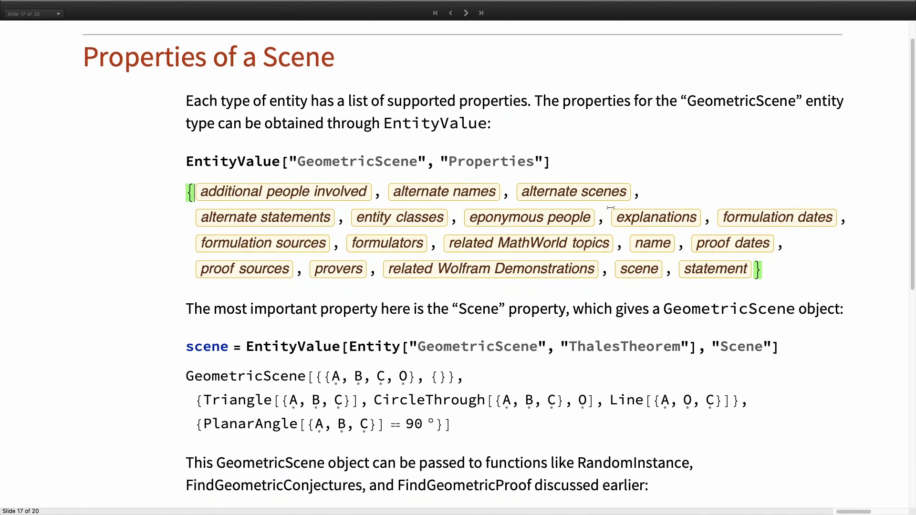
{"action": "scroll", "coordinate": [611, 207], "scroll_direction": "down", "scroll_amount": 1}
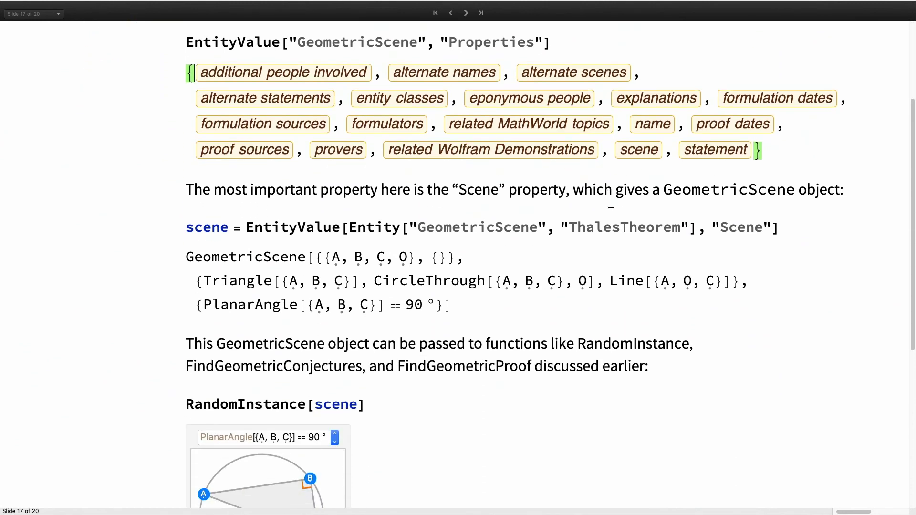
{"action": "left_click", "coordinate": [716, 227]}
{"action": "double_click", "coordinate": [716, 227]}
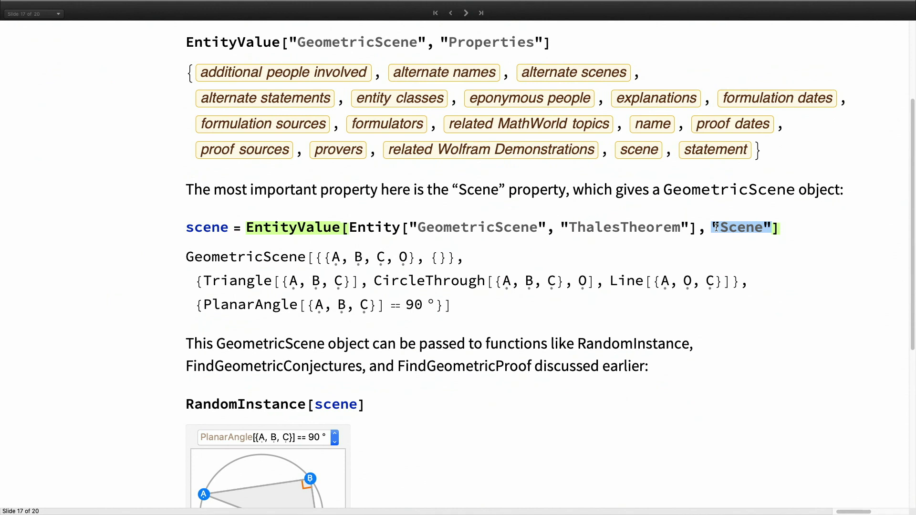
- Select the ThalesTheorem Entity and its GeometricScene output, then advance to slide 18
{"action": "left_click", "coordinate": [408, 225]}
{"action": "double_click", "coordinate": [408, 224]}
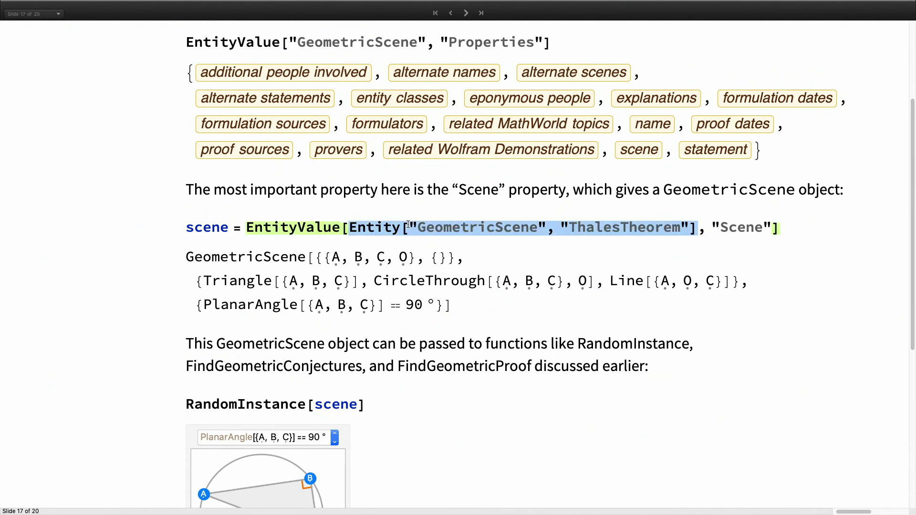
{"action": "left_click", "coordinate": [312, 257]}
{"action": "double_click", "coordinate": [312, 258]}
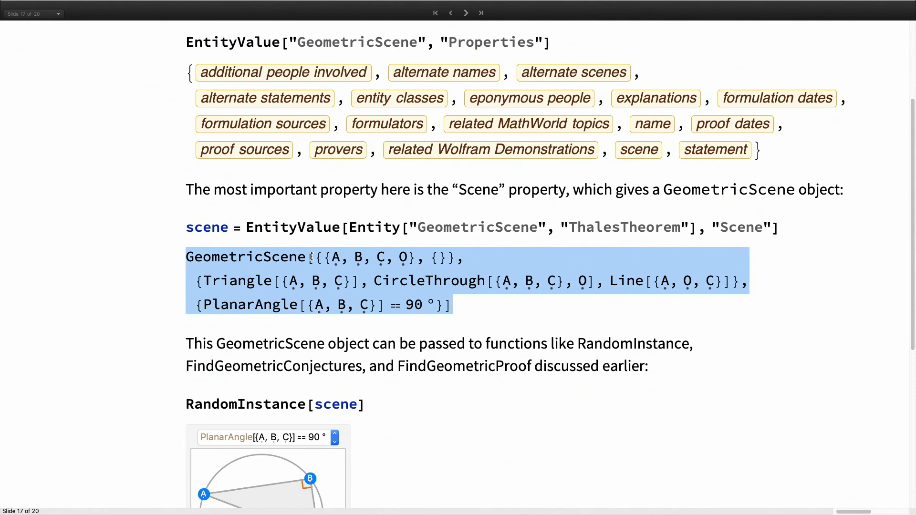
{"action": "scroll", "coordinate": [311, 258], "scroll_direction": "up", "scroll_amount": 2}
{"action": "scroll", "coordinate": [312, 258], "scroll_direction": "down", "scroll_amount": 5}
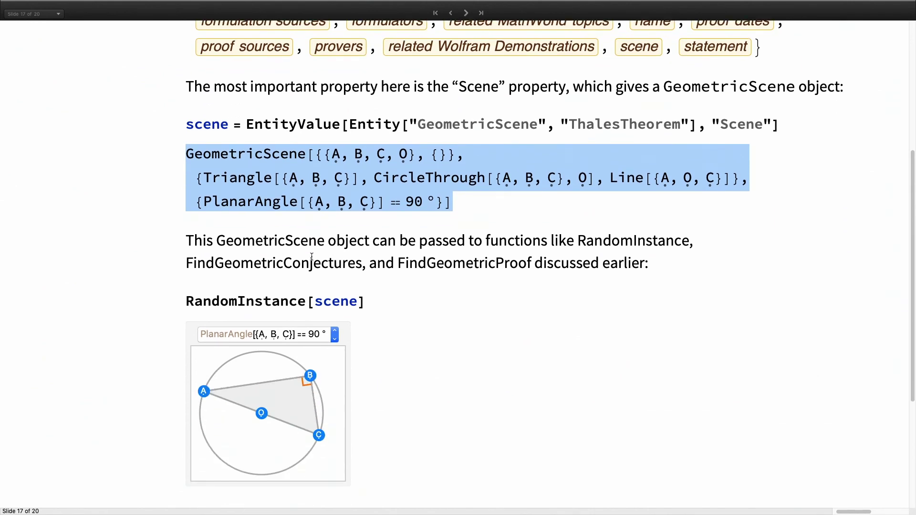
{"action": "scroll", "coordinate": [364, 207], "scroll_direction": "down", "scroll_amount": 3}
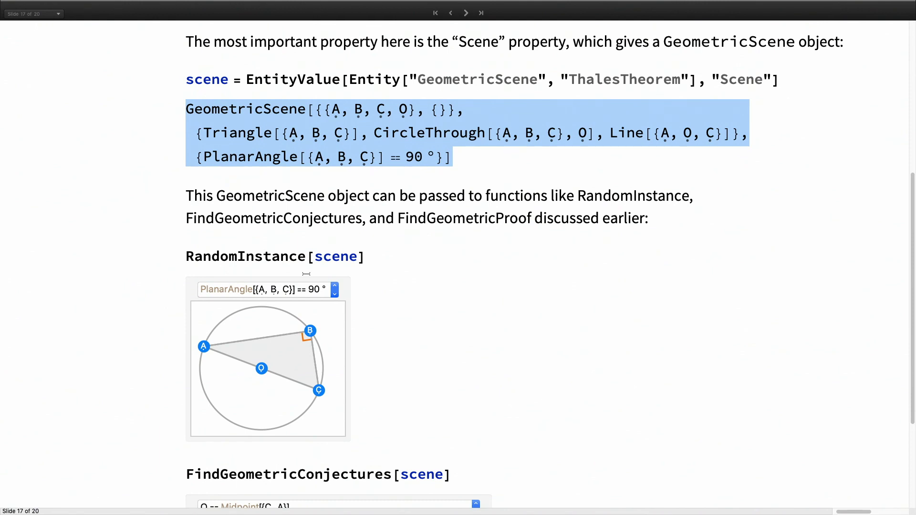
{"action": "scroll", "coordinate": [306, 275], "scroll_direction": "down", "scroll_amount": 10}
{"action": "scroll", "coordinate": [306, 275], "scroll_direction": "down", "scroll_amount": 5}
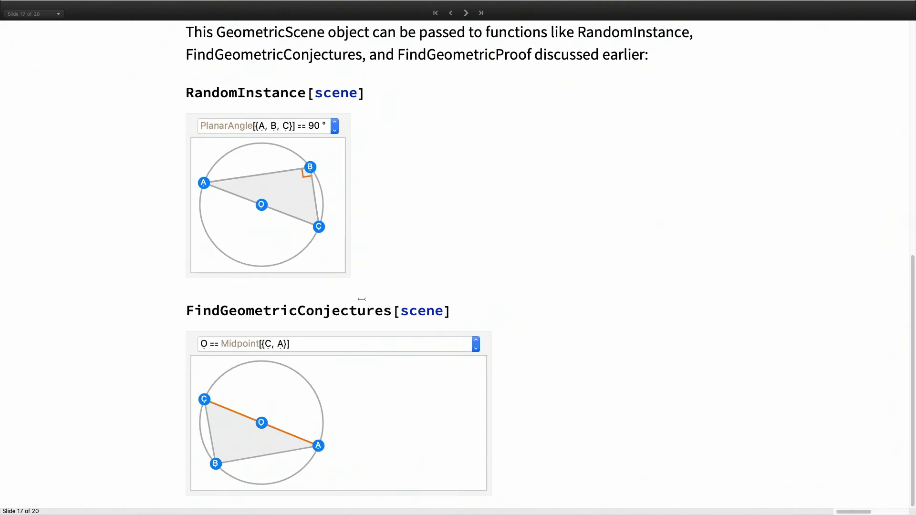
{"action": "scroll", "coordinate": [361, 299], "scroll_direction": "up", "scroll_amount": 20}
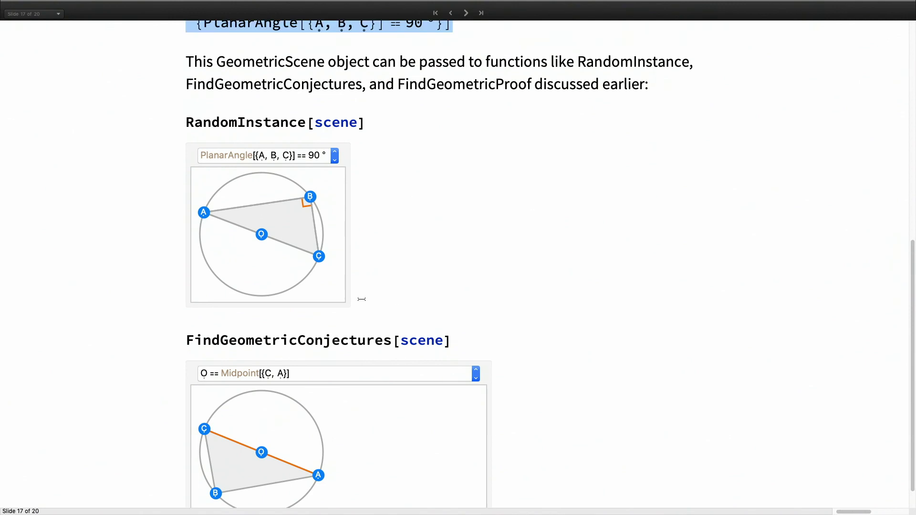
{"action": "left_click", "coordinate": [466, 12]}
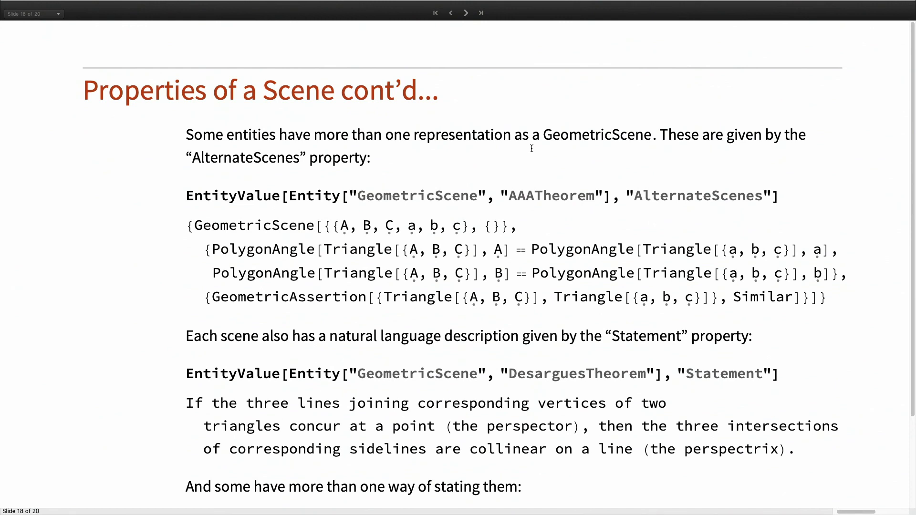
{"action": "left_click", "coordinate": [628, 192]}
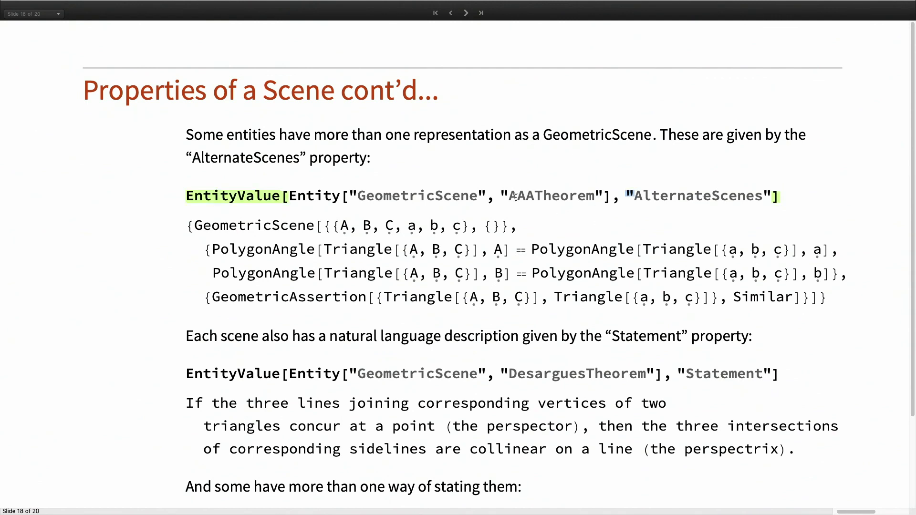
{"action": "left_click", "coordinate": [320, 225]}
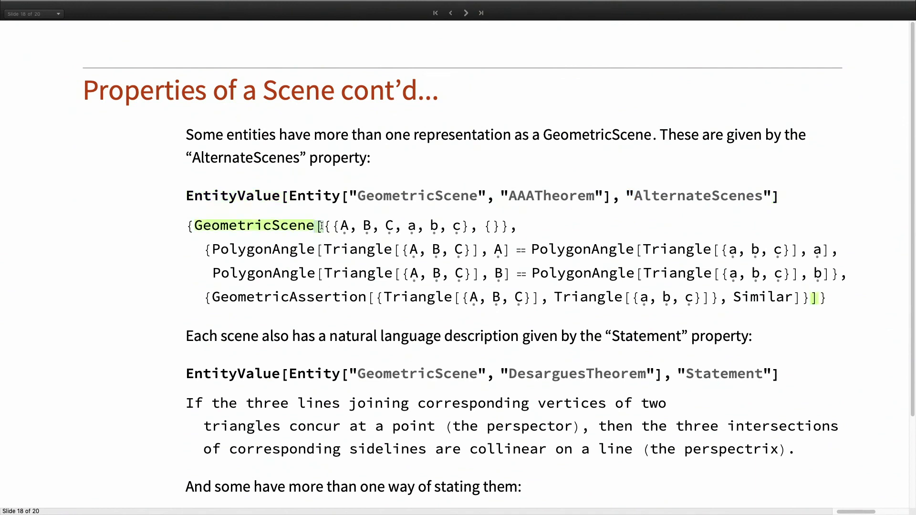
{"action": "double_click", "coordinate": [321, 225]}
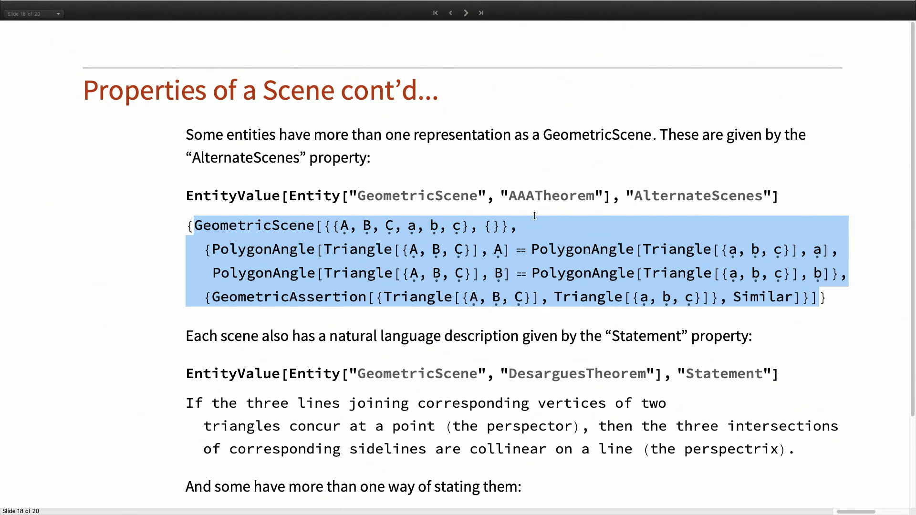
{"action": "scroll", "coordinate": [534, 215], "scroll_direction": "down", "scroll_amount": 3}
{"action": "scroll", "coordinate": [615, 210], "scroll_direction": "down", "scroll_amount": 1}
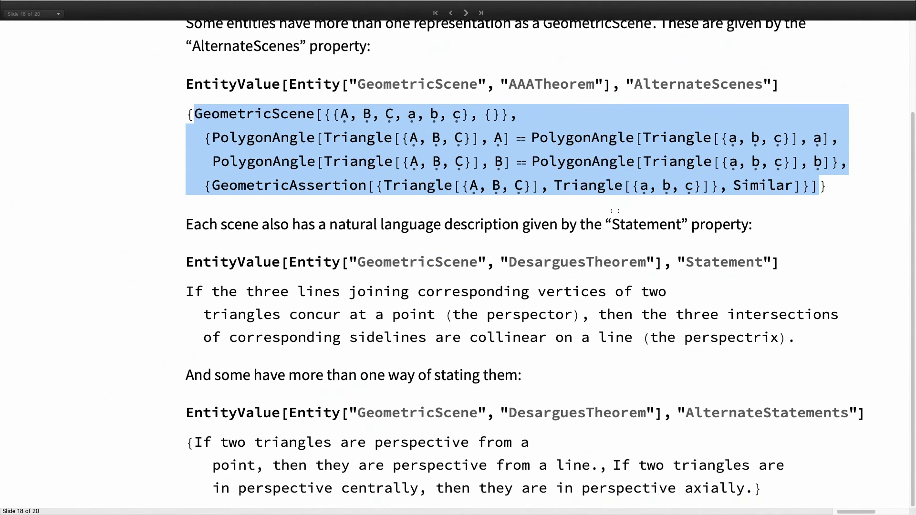
{"action": "double_click", "coordinate": [681, 260]}
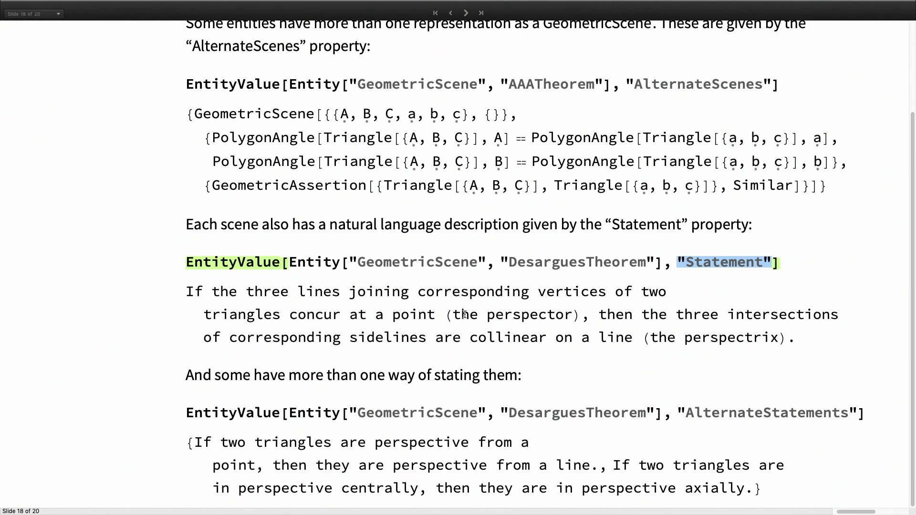
{"action": "scroll", "coordinate": [492, 339], "scroll_direction": "up", "scroll_amount": 3}
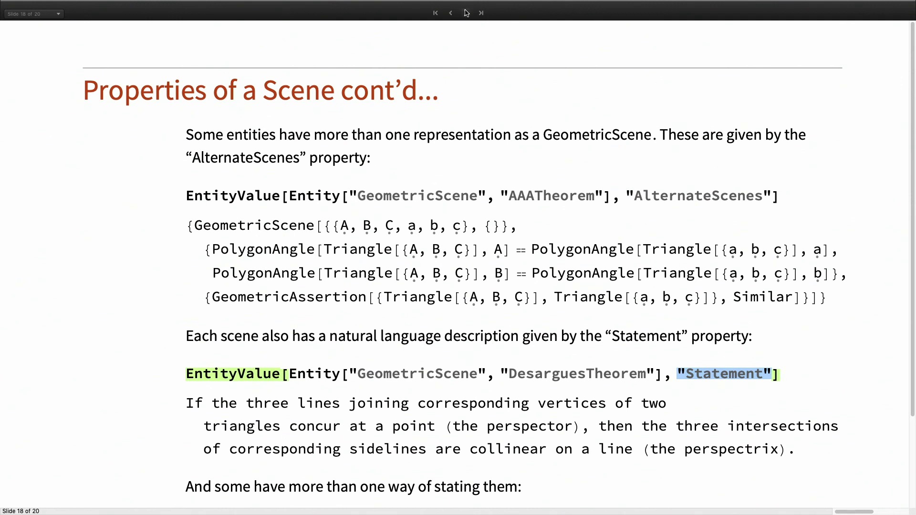
{"action": "left_click", "coordinate": [466, 13]}
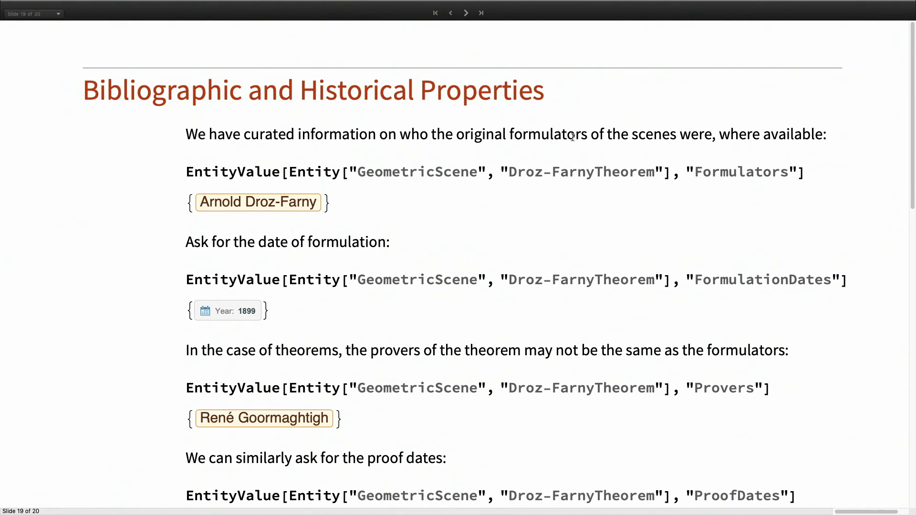
- Point out the Finsler-Hadwiger Theorem Entity in the Formulators query
{"action": "left_click", "coordinate": [348, 176]}
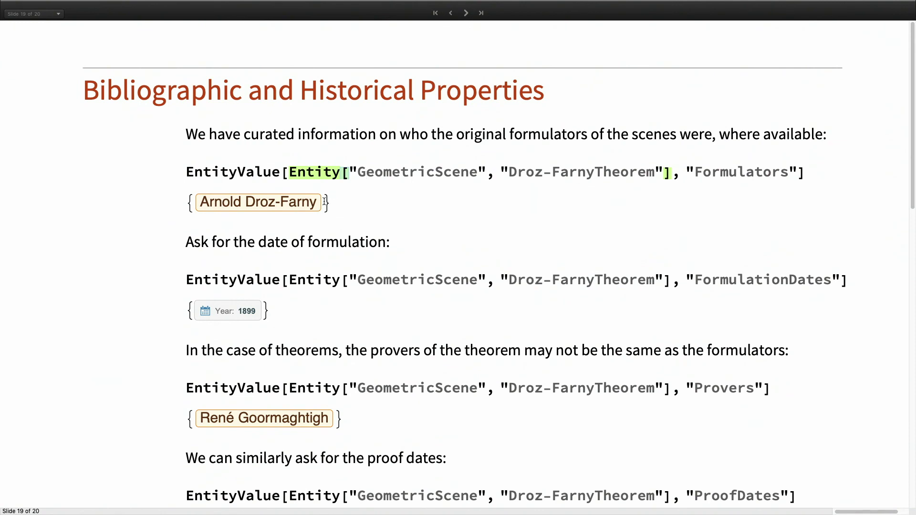
{"action": "scroll", "coordinate": [325, 201], "scroll_direction": "down", "scroll_amount": 3}
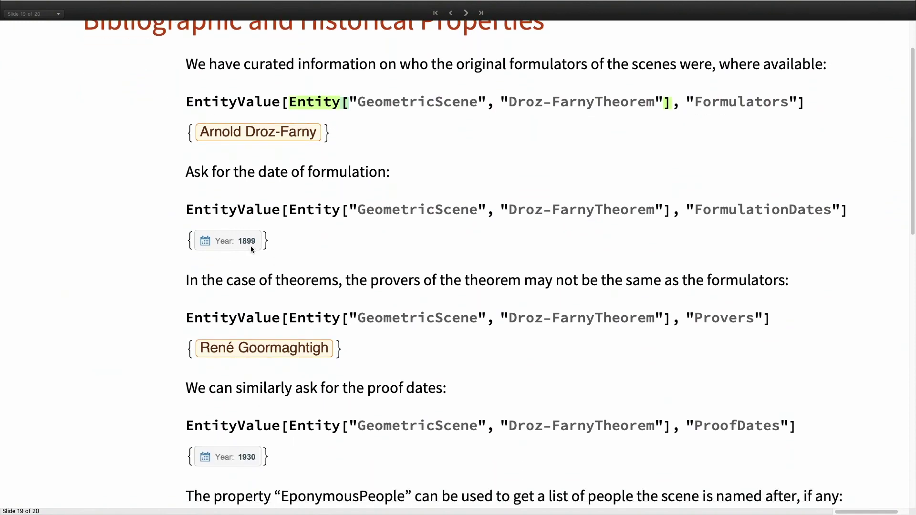
{"action": "scroll", "coordinate": [360, 225], "scroll_direction": "down", "scroll_amount": 4}
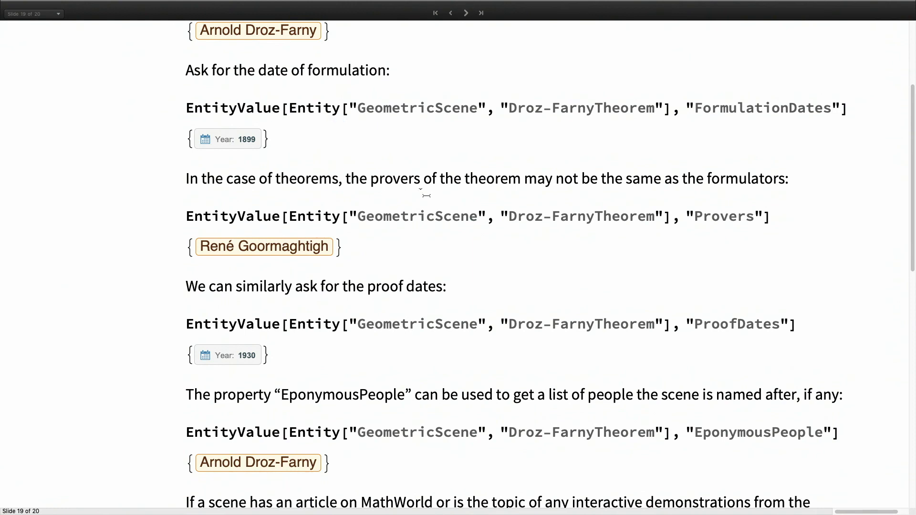
{"action": "scroll", "coordinate": [426, 196], "scroll_direction": "down", "scroll_amount": 3}
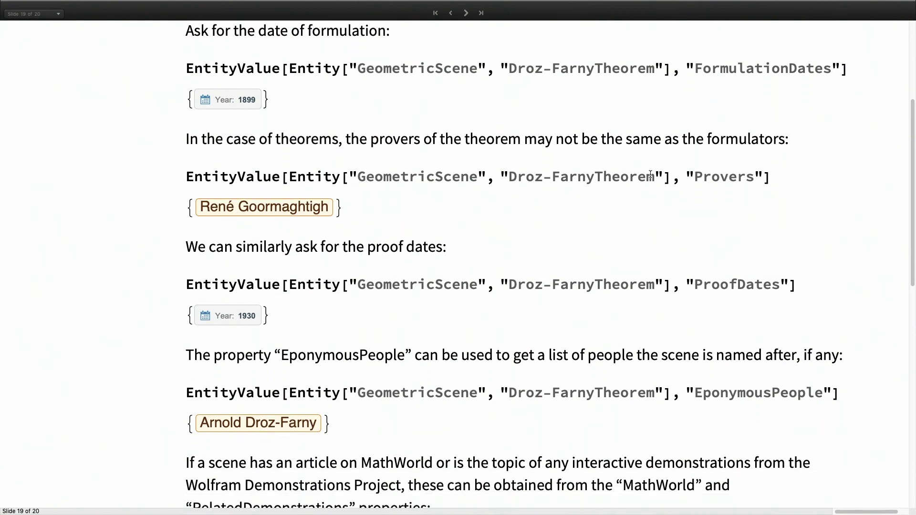
- Point out the Provers result and scroll further down the slide
{"action": "left_click", "coordinate": [337, 207]}
{"action": "scroll", "coordinate": [425, 198], "scroll_direction": "down", "scroll_amount": 3}
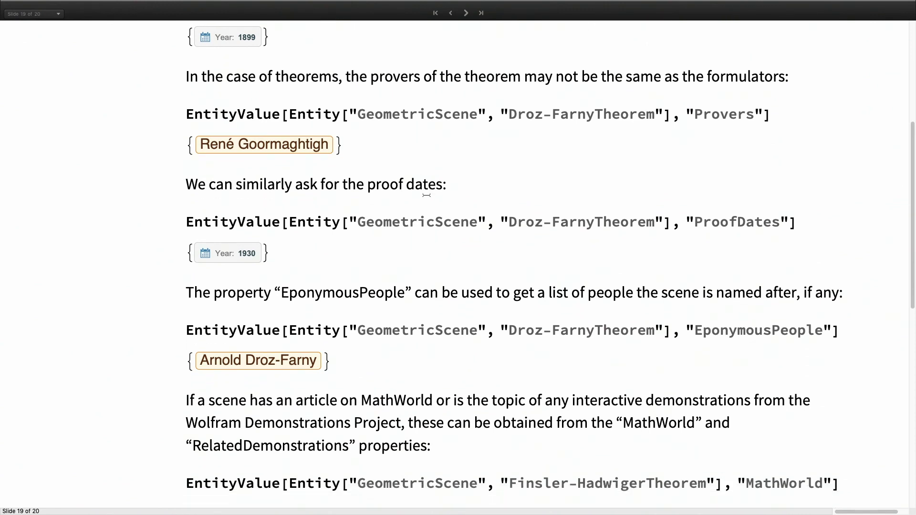
{"action": "scroll", "coordinate": [452, 224], "scroll_direction": "down", "scroll_amount": 1}
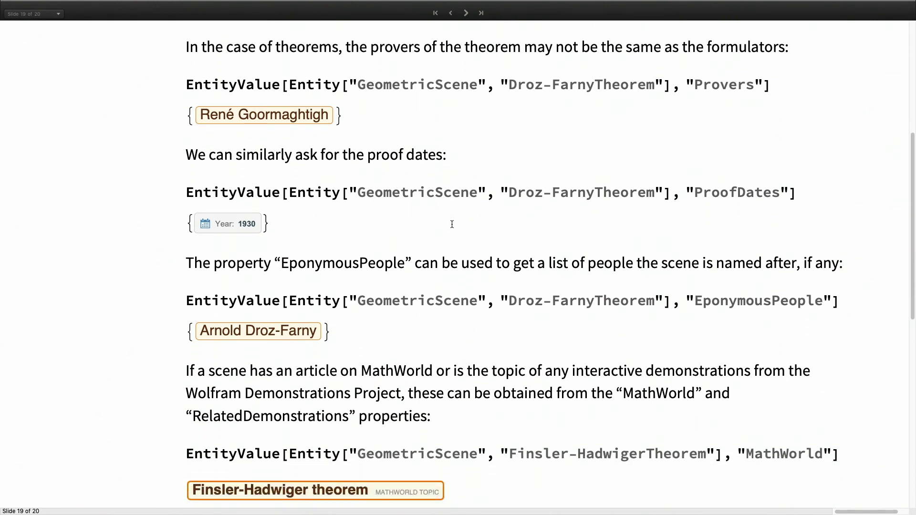
{"action": "scroll", "coordinate": [452, 224], "scroll_direction": "down", "scroll_amount": 1}
{"action": "scroll", "coordinate": [452, 224], "scroll_direction": "down", "scroll_amount": 1}
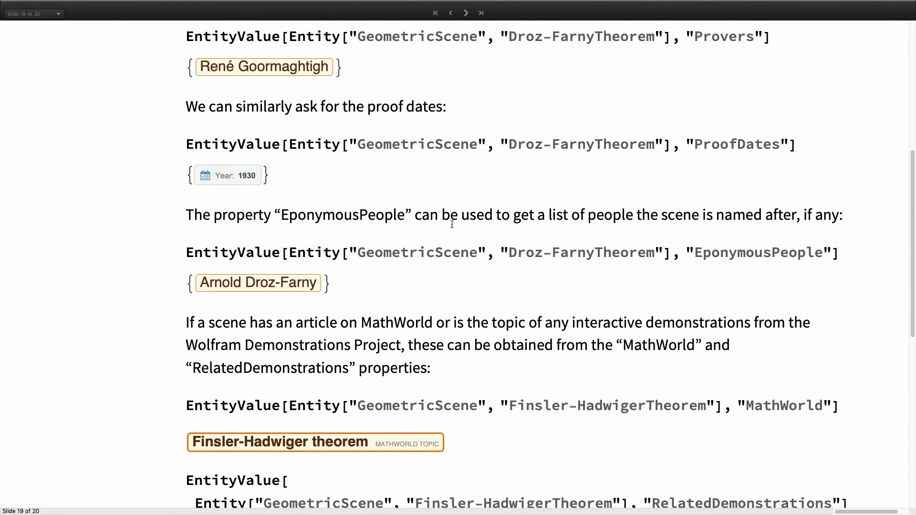
{"action": "scroll", "coordinate": [490, 229], "scroll_direction": "down", "scroll_amount": 2}
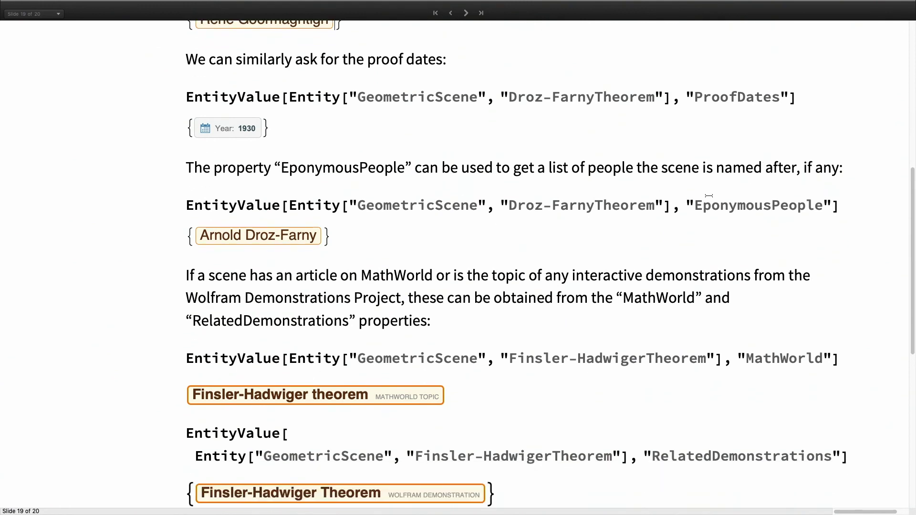
- Point out the EponymousPeople query and scroll to the MathWorld and RelatedDemonstrations results
{"action": "left_click", "coordinate": [695, 205]}
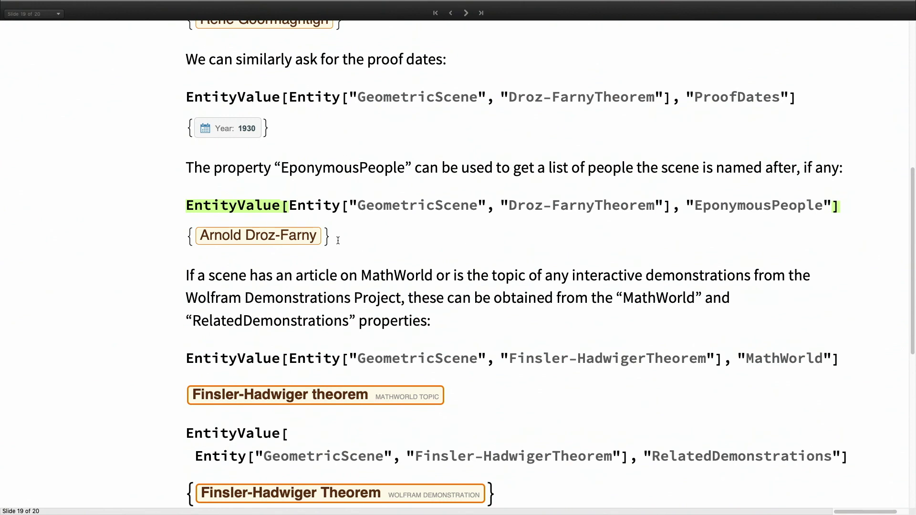
{"action": "scroll", "coordinate": [337, 240], "scroll_direction": "down", "scroll_amount": 4}
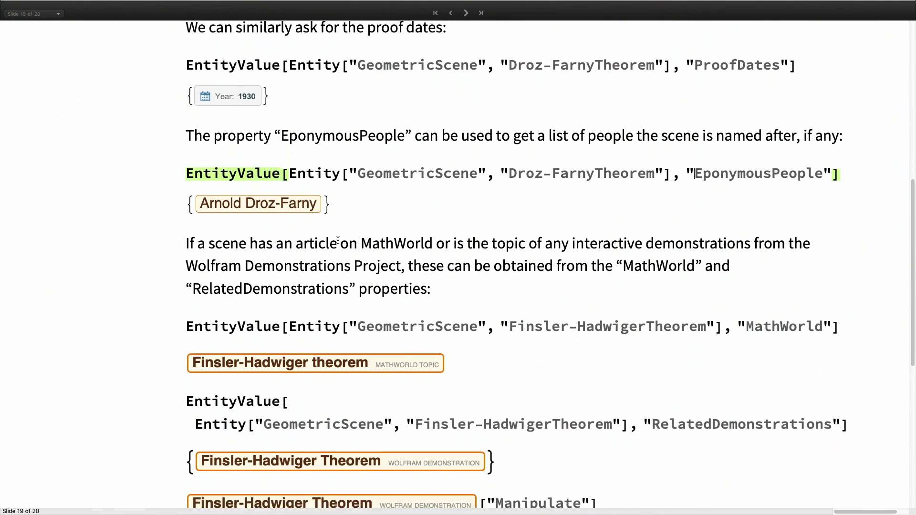
{"action": "scroll", "coordinate": [338, 240], "scroll_direction": "down", "scroll_amount": 2}
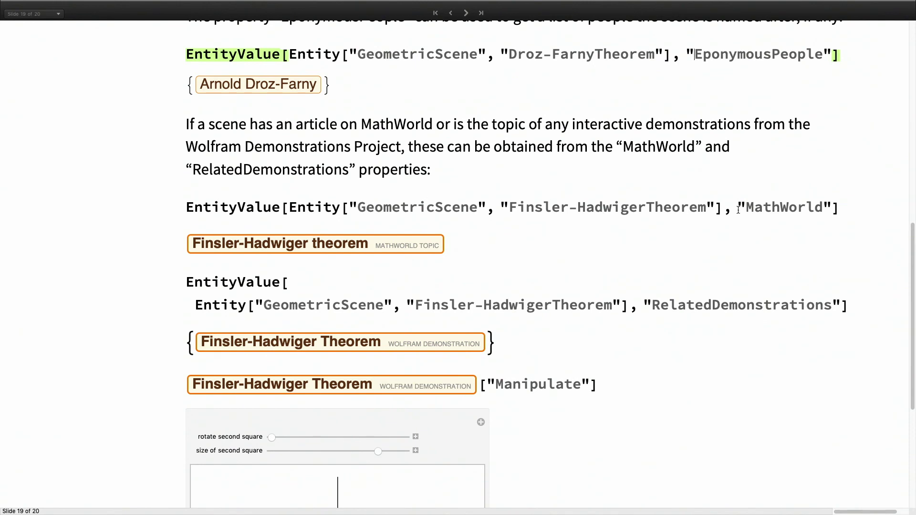
- Highlight the MathWorld property name, then scroll down to the demonstration
{"action": "double_click", "coordinate": [739, 208]}
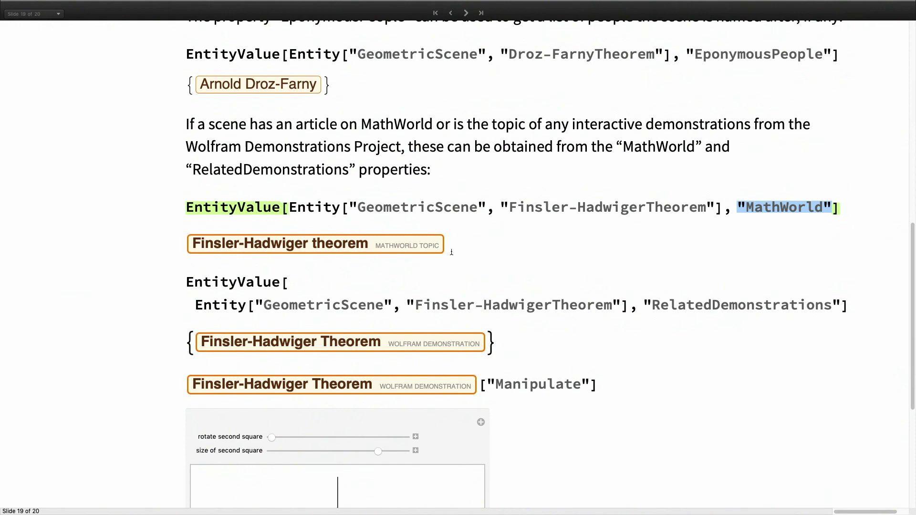
{"action": "left_click", "coordinate": [460, 250]}
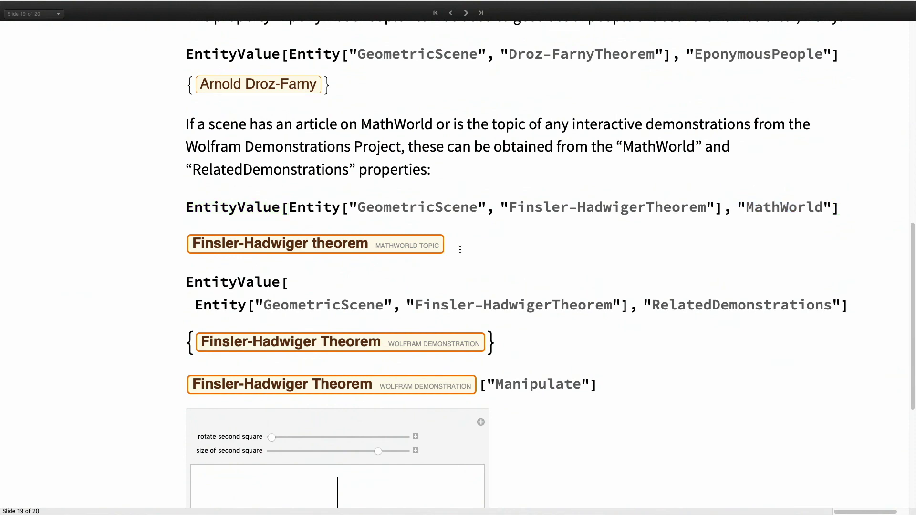
{"action": "scroll", "coordinate": [459, 250], "scroll_direction": "down", "scroll_amount": 1}
{"action": "scroll", "coordinate": [460, 249], "scroll_direction": "down", "scroll_amount": 5}
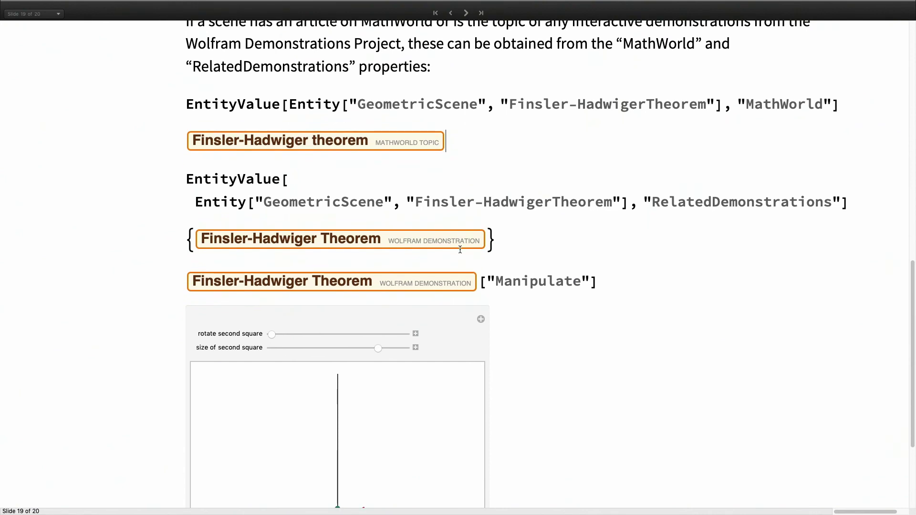
{"action": "scroll", "coordinate": [636, 194], "scroll_direction": "down", "scroll_amount": 4}
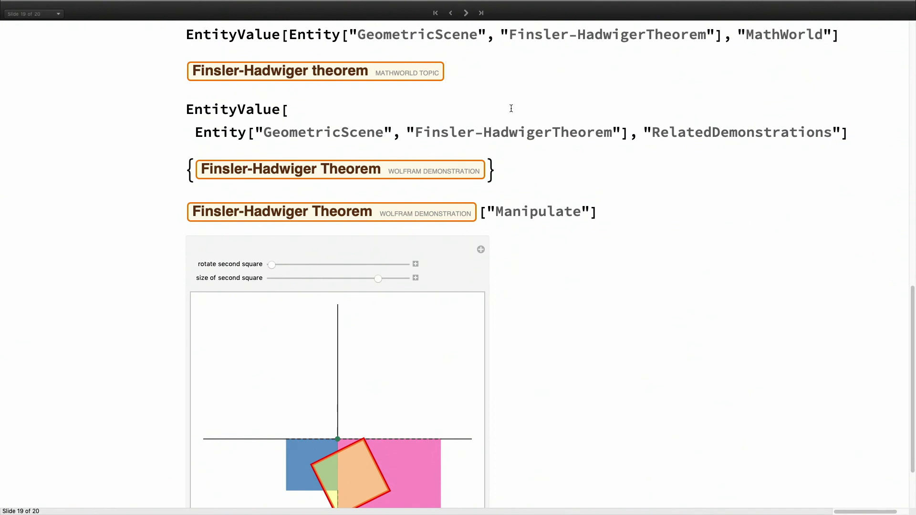
{"action": "scroll", "coordinate": [427, 138], "scroll_direction": "down", "scroll_amount": 1}
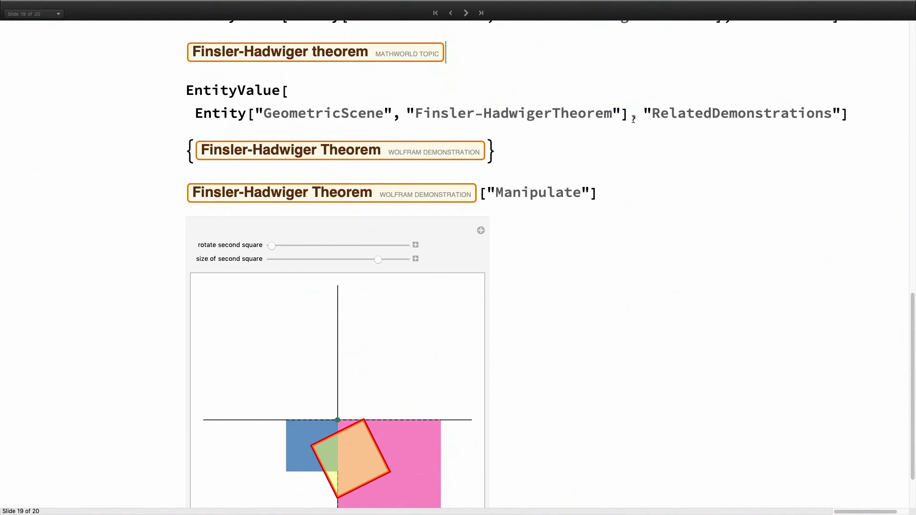
{"action": "scroll", "coordinate": [620, 110], "scroll_direction": "down", "scroll_amount": 3}
{"action": "scroll", "coordinate": [494, 115], "scroll_direction": "down", "scroll_amount": 1}
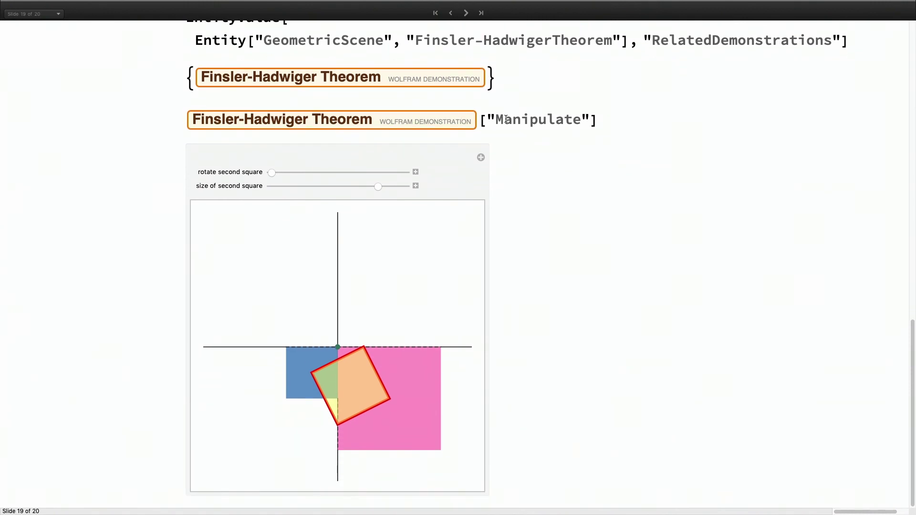
- Rotate and resize the second square using the Finsler-Hadwiger Manipulate sliders
{"action": "left_click", "coordinate": [503, 123]}
{"action": "double_click", "coordinate": [503, 122]}
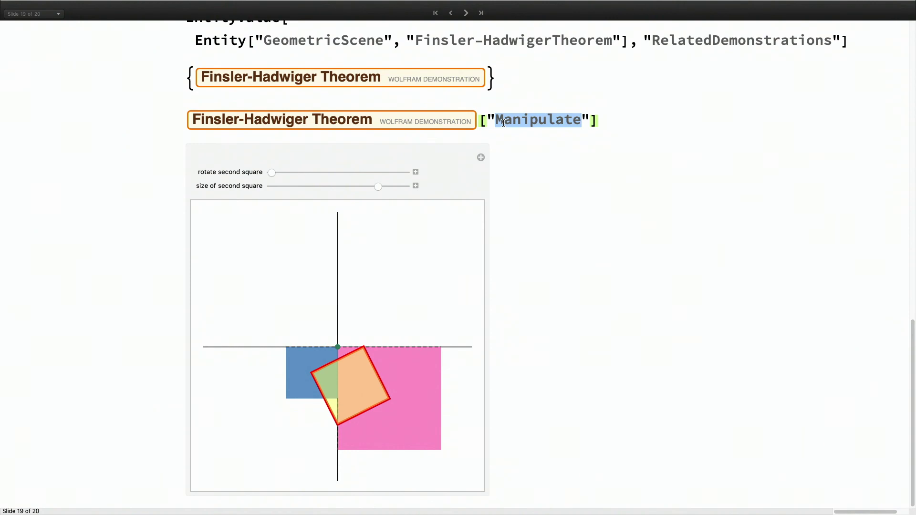
{"action": "left_click_drag", "start_coordinate": [272, 173], "coordinate": [301, 185]}
{"action": "mouse_move", "coordinate": [379, 187]}
{"action": "left_mouse_down"}
{"action": "mouse_move", "coordinate": [306, 186]}
{"action": "mouse_move", "coordinate": [364, 188]}
{"action": "left_mouse_up"}
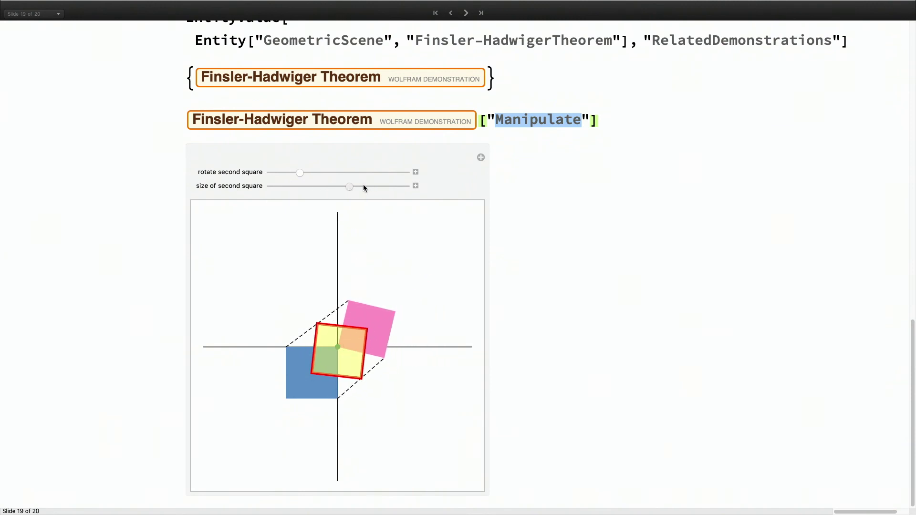
- Advance to the final slide, 20 of 20, "Thank You!"
{"action": "scroll", "coordinate": [513, 158], "scroll_direction": "up", "scroll_amount": 15}
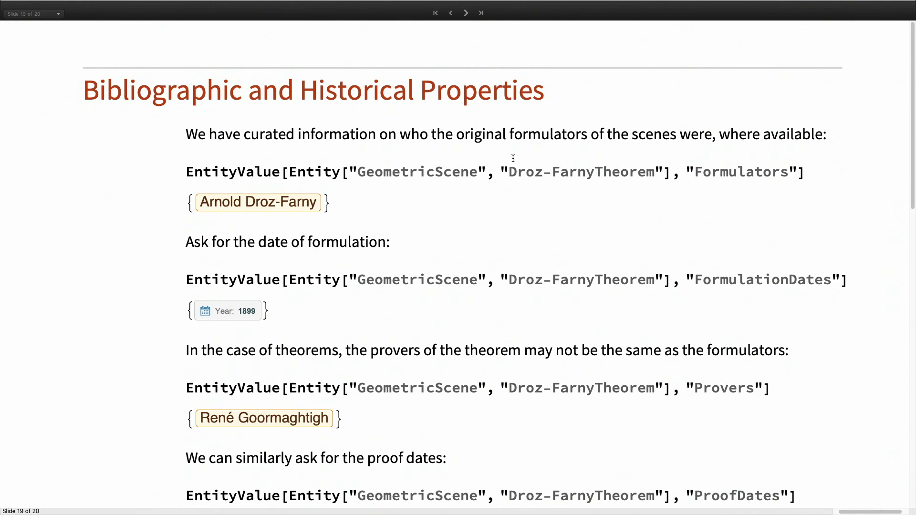
{"action": "mouse_move", "coordinate": [454, 10]}
{"action": "left_click", "coordinate": [466, 13]}
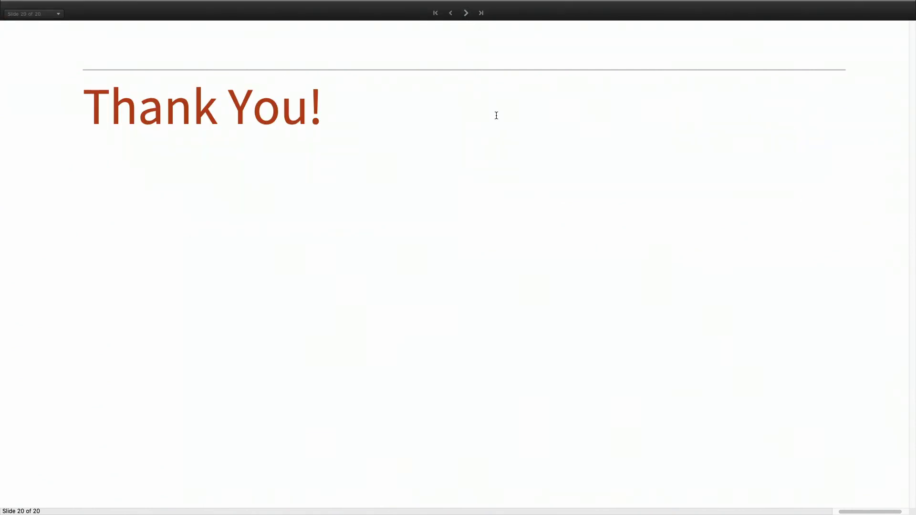